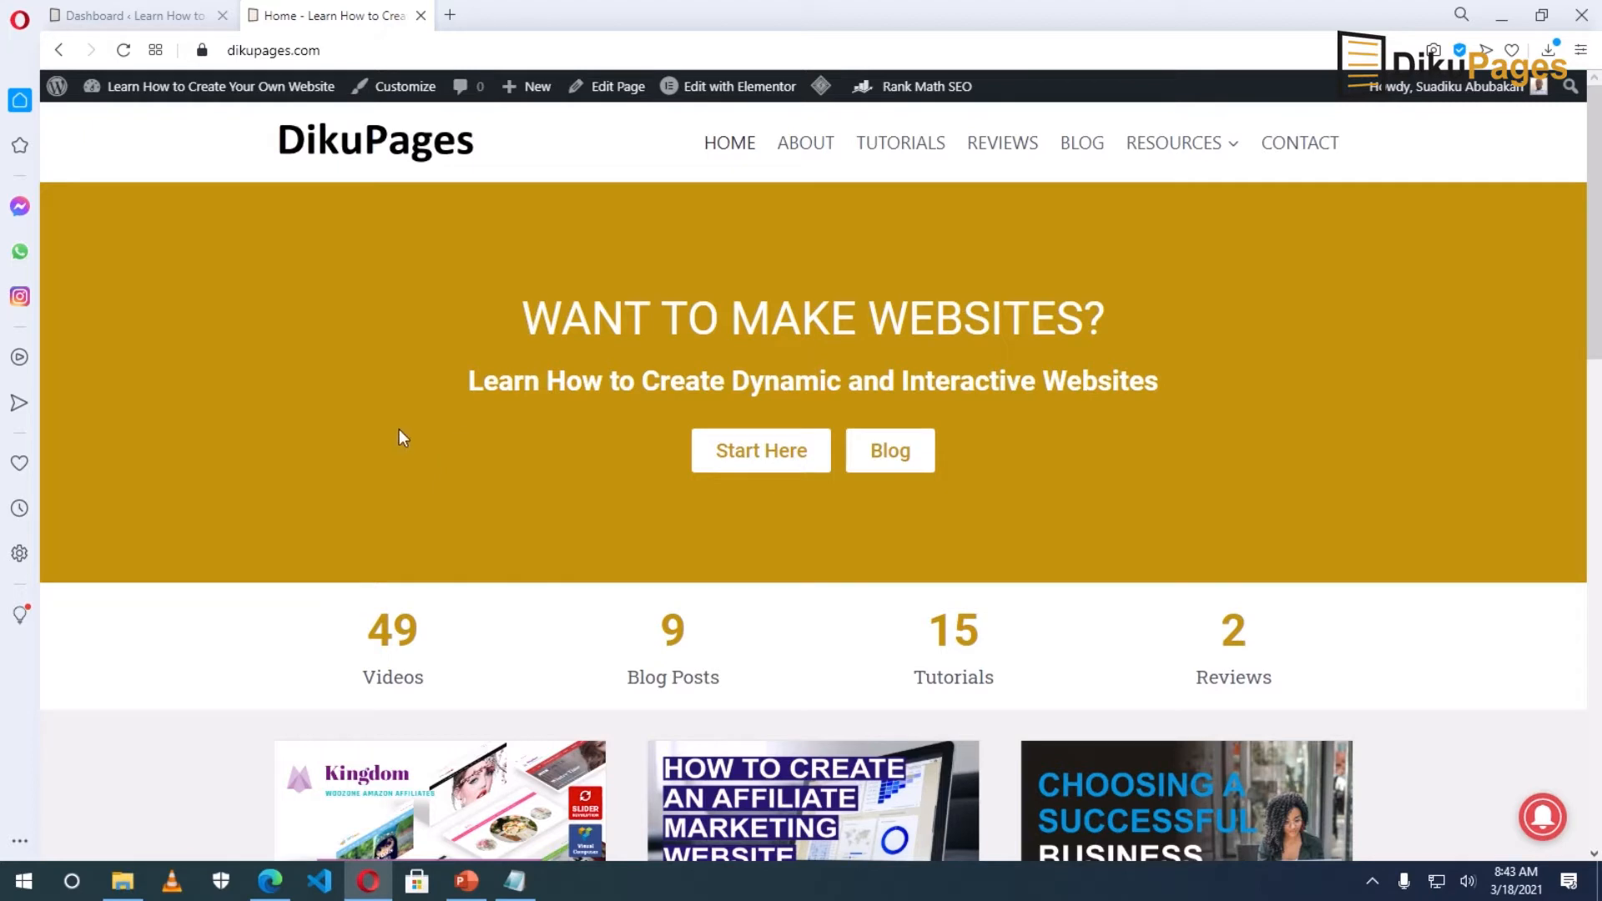
- Open the form for adding a new product from the WordPress admin dashboard
{"action": "mouse_move", "coordinate": [529, 93]}
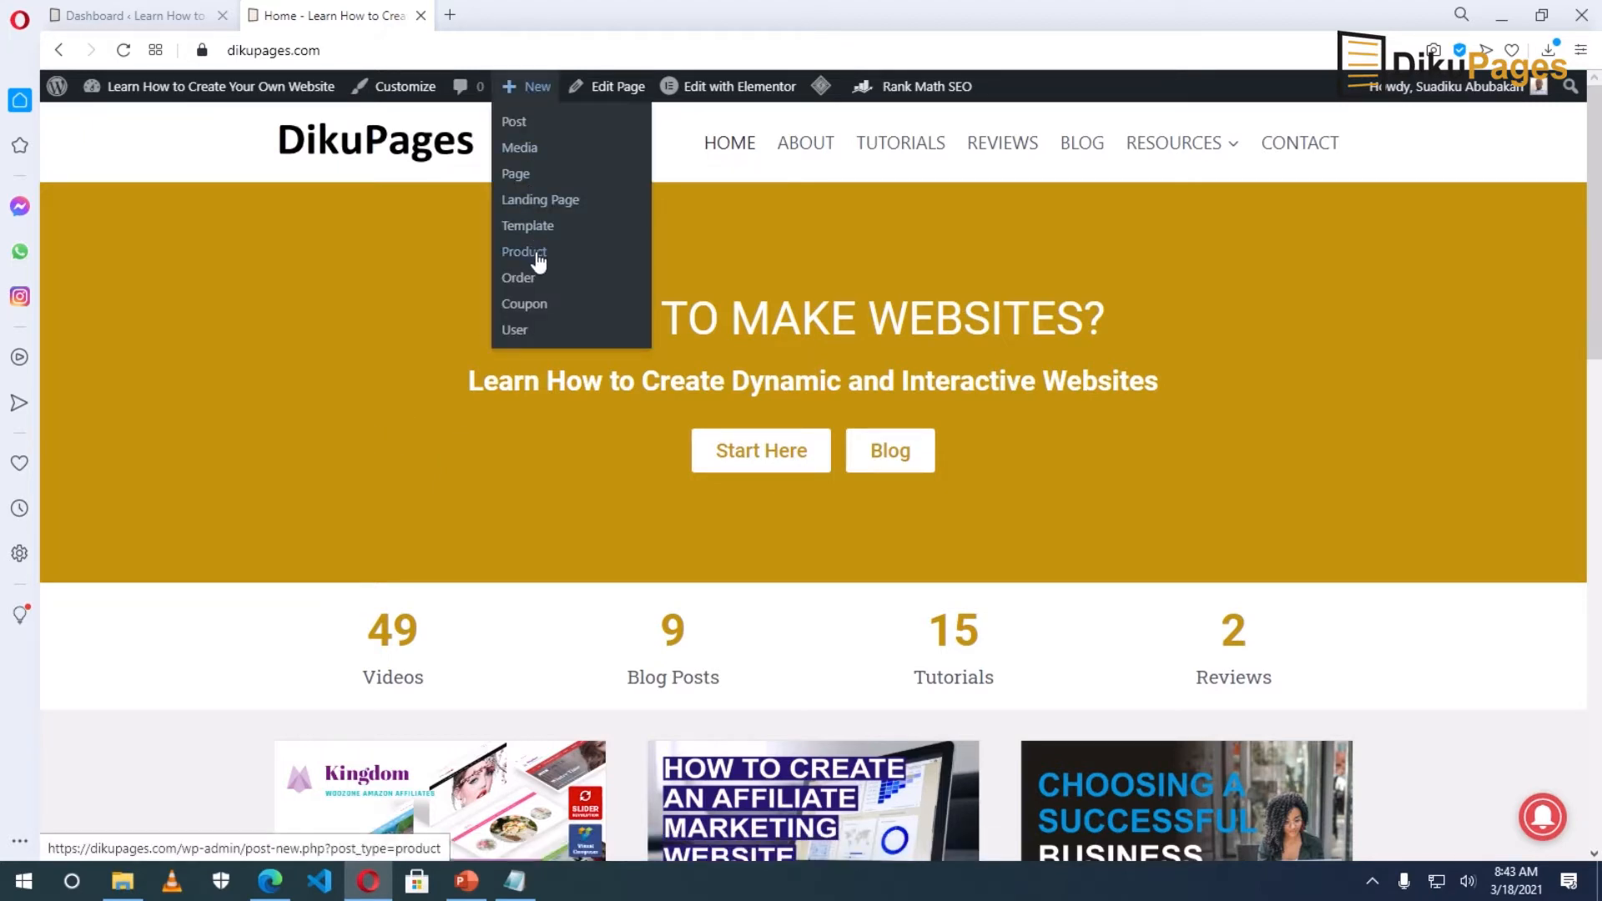
{"action": "left_click", "coordinate": [102, 19]}
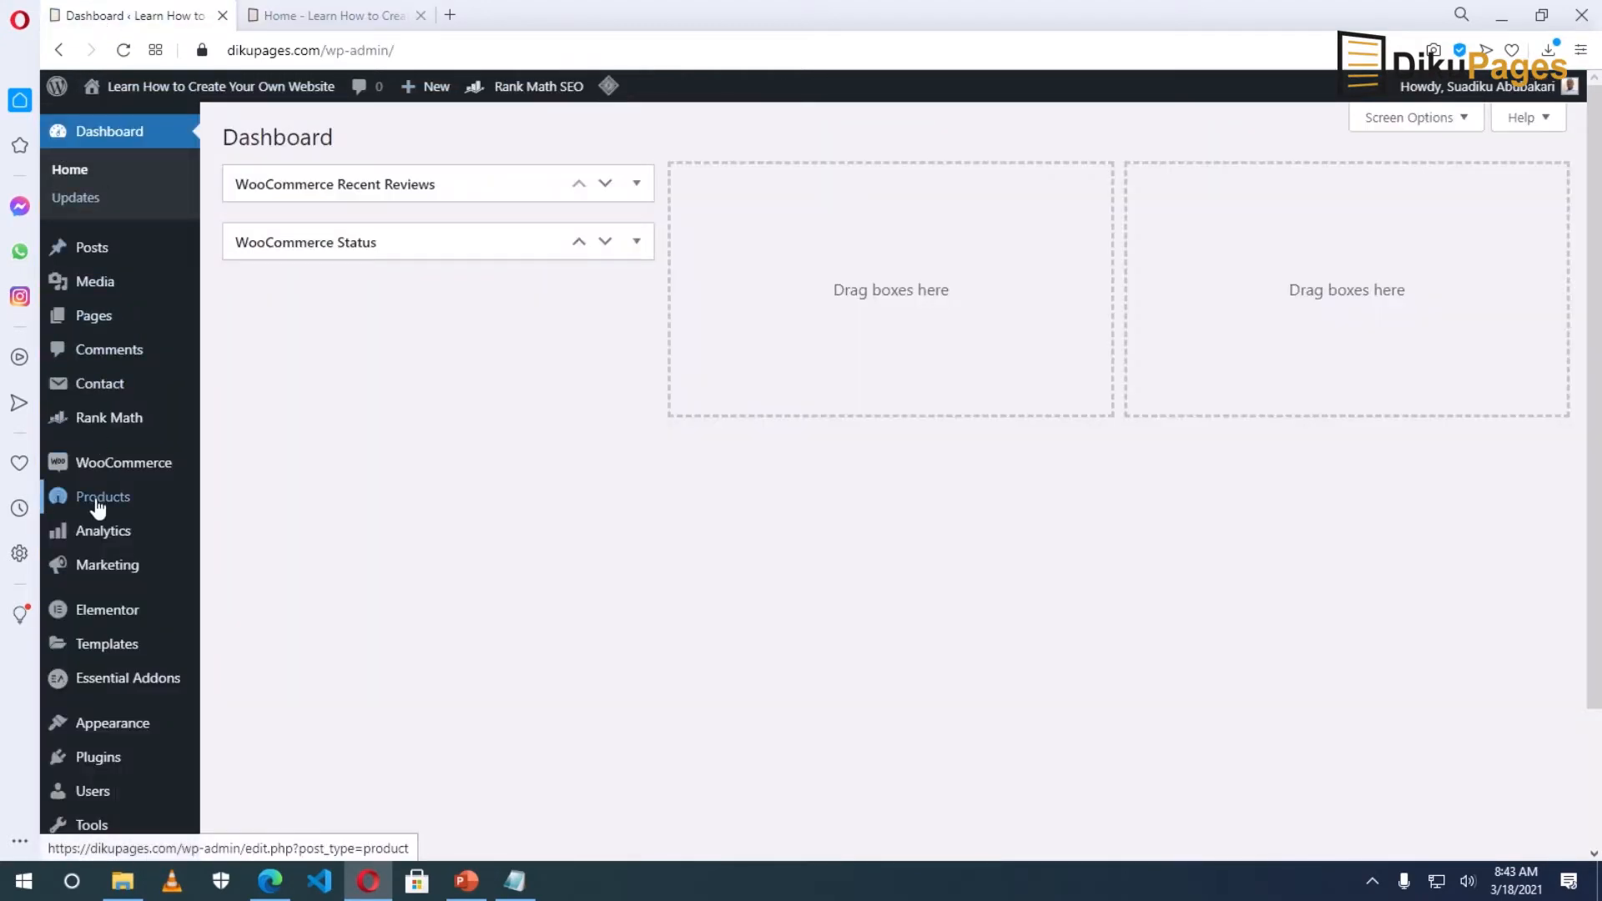
{"action": "mouse_move", "coordinate": [98, 504]}
{"action": "left_click", "coordinate": [265, 525]}
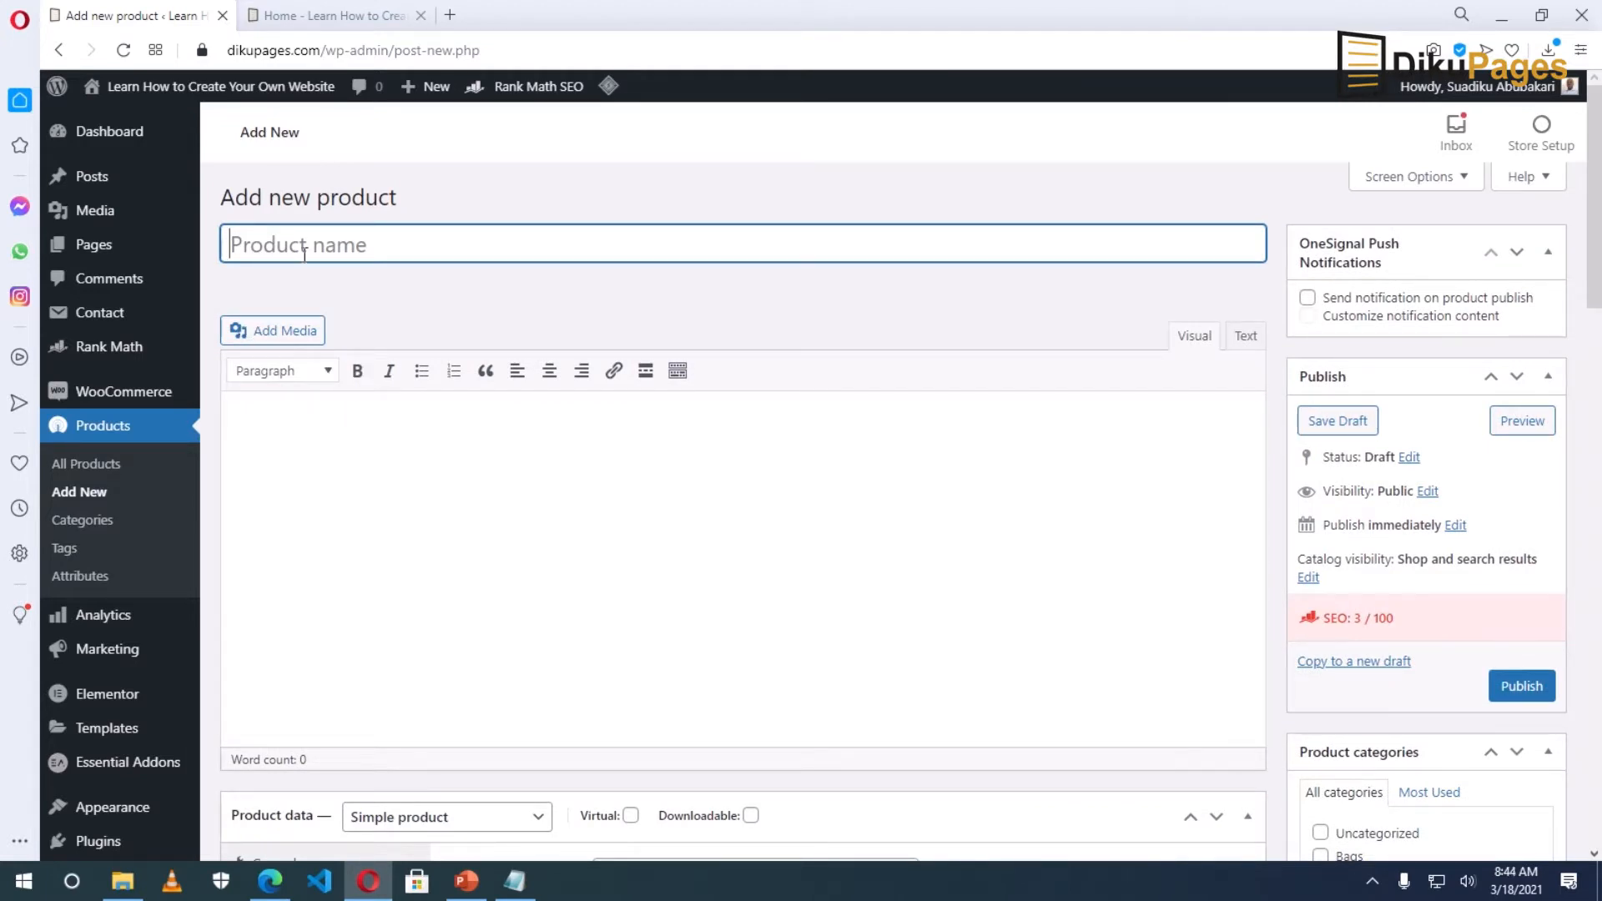
- Name the product "eBook: Diverse Journal Of Computer and Information Sciences"
{"action": "type", "text": "eBook: "}
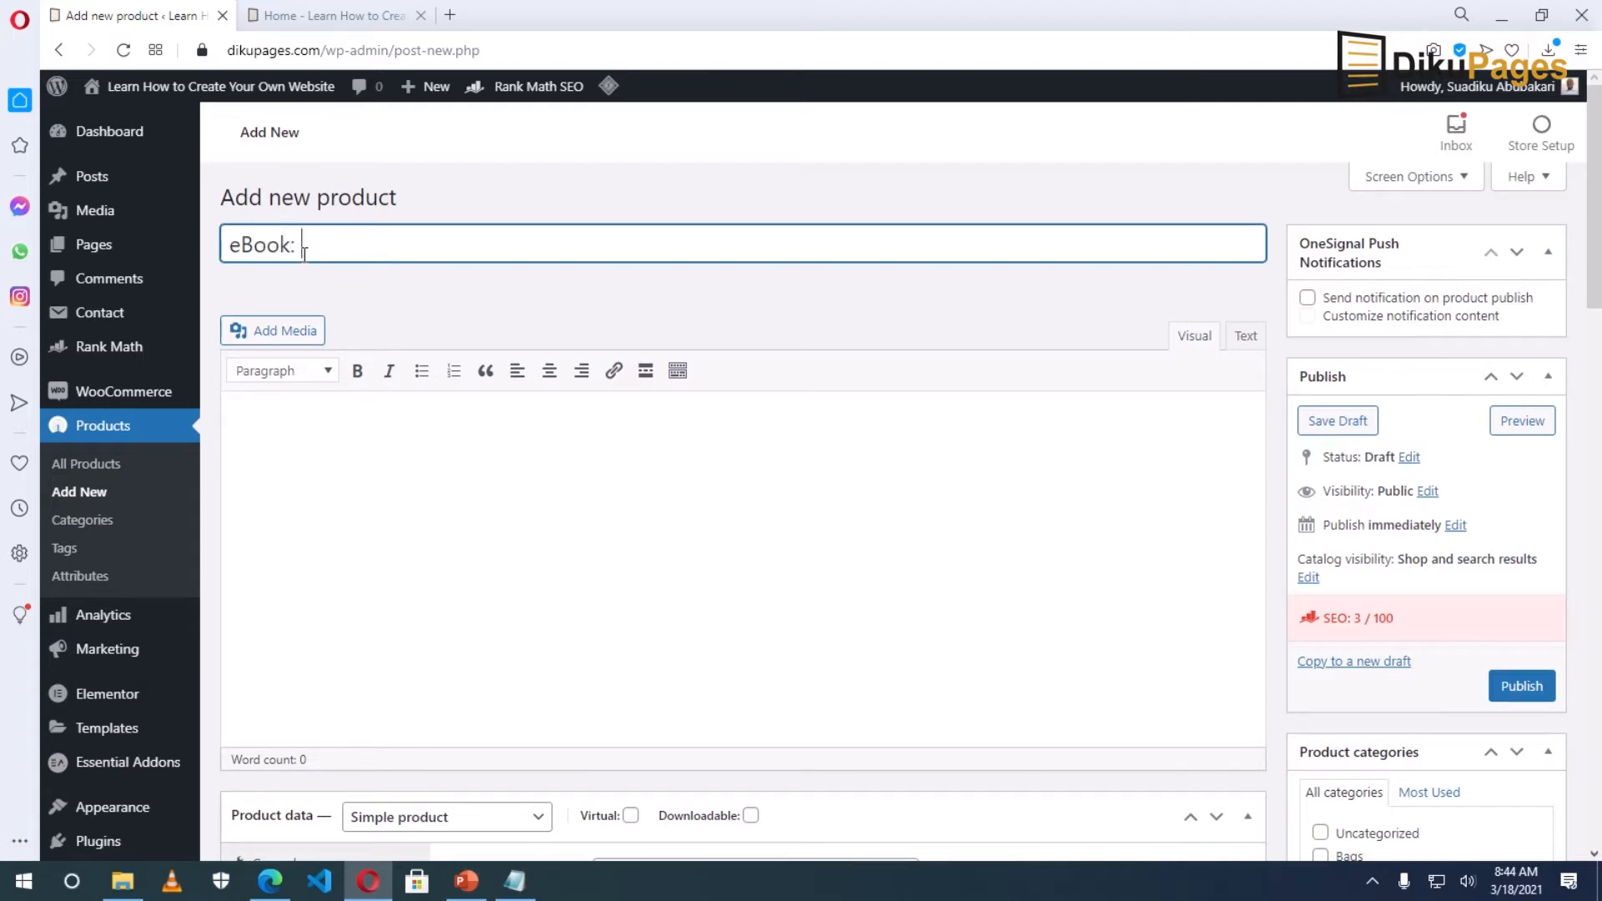
{"action": "type", "text": "Diverse Journal"}
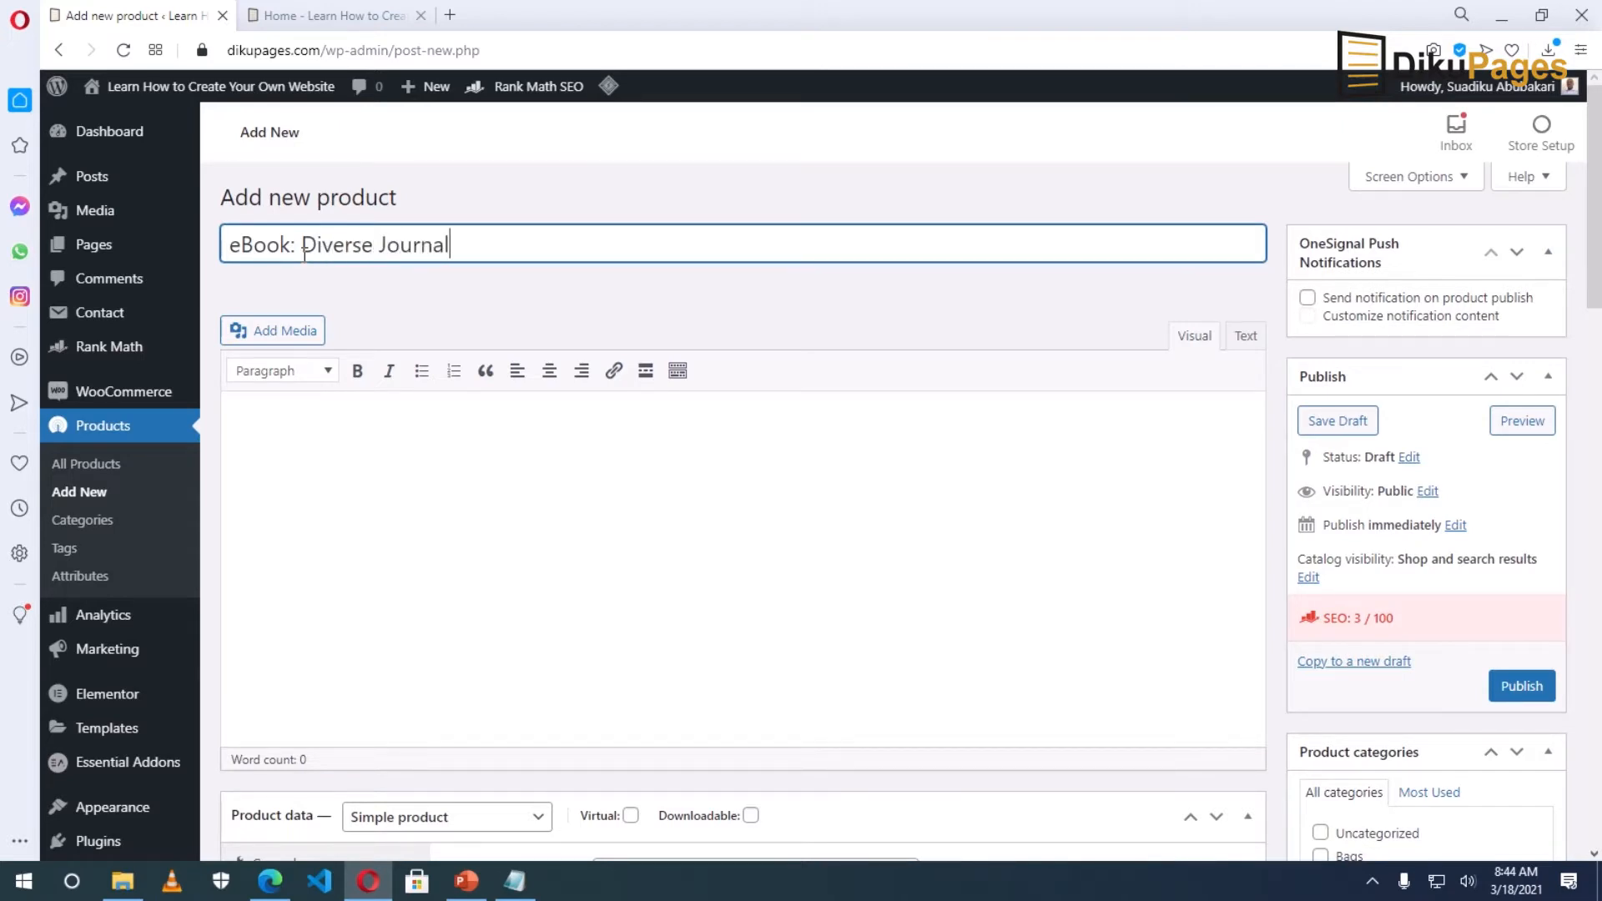
{"action": "type", "text": " Of Computer and Informations Science"}
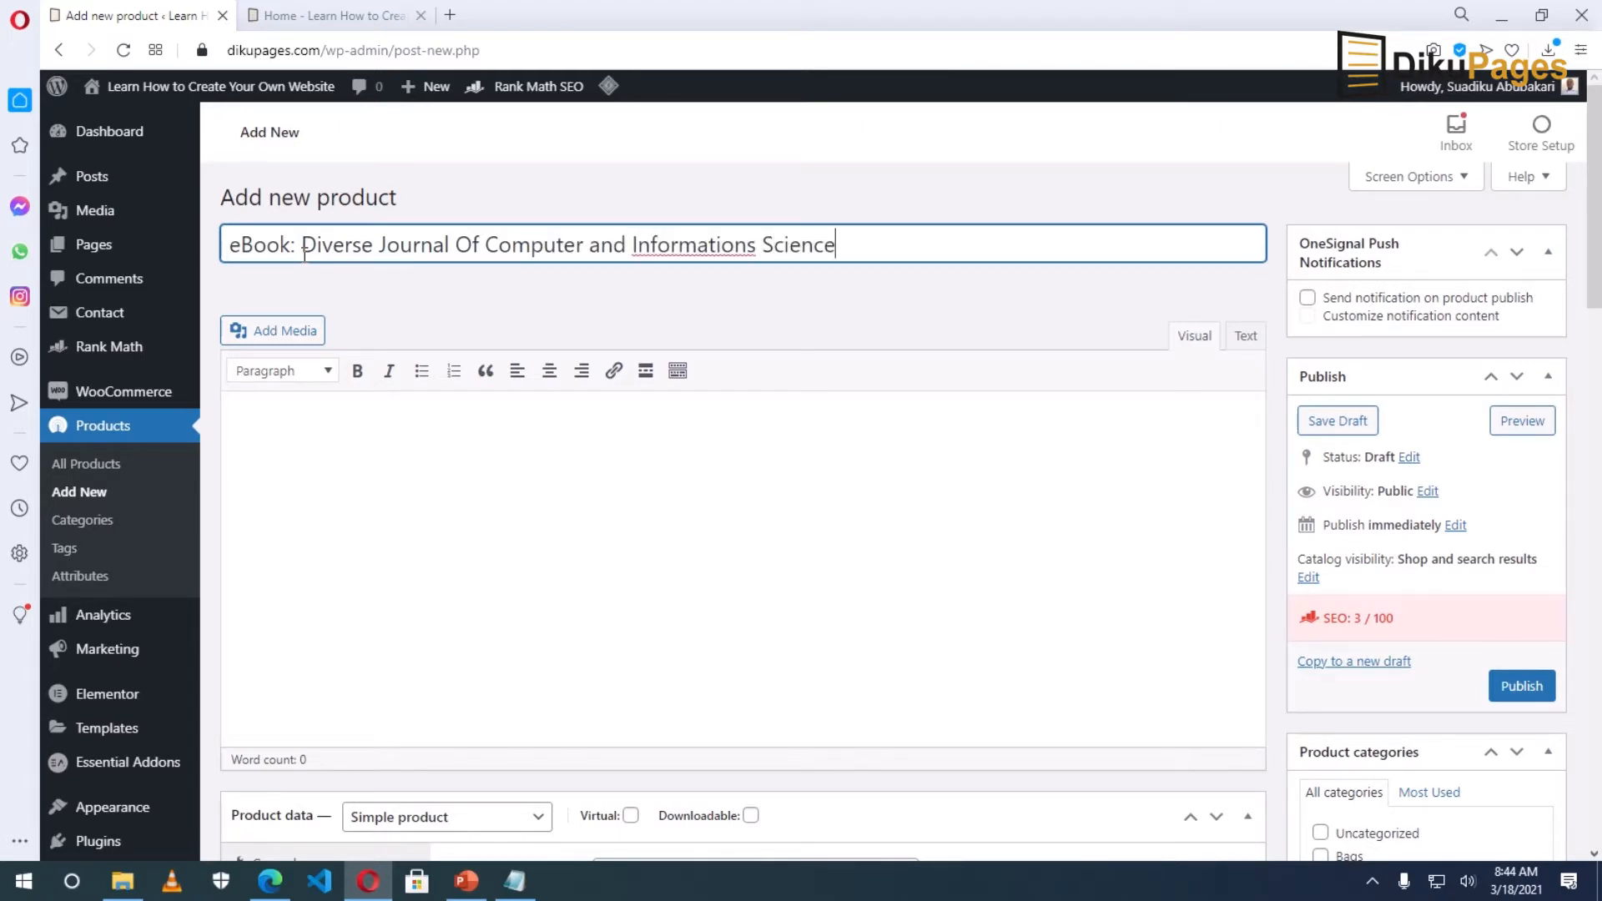
{"action": "type", "text": "s"}
{"action": "left_click", "coordinate": [752, 245]}
{"action": "key", "text": "BackSpace"}
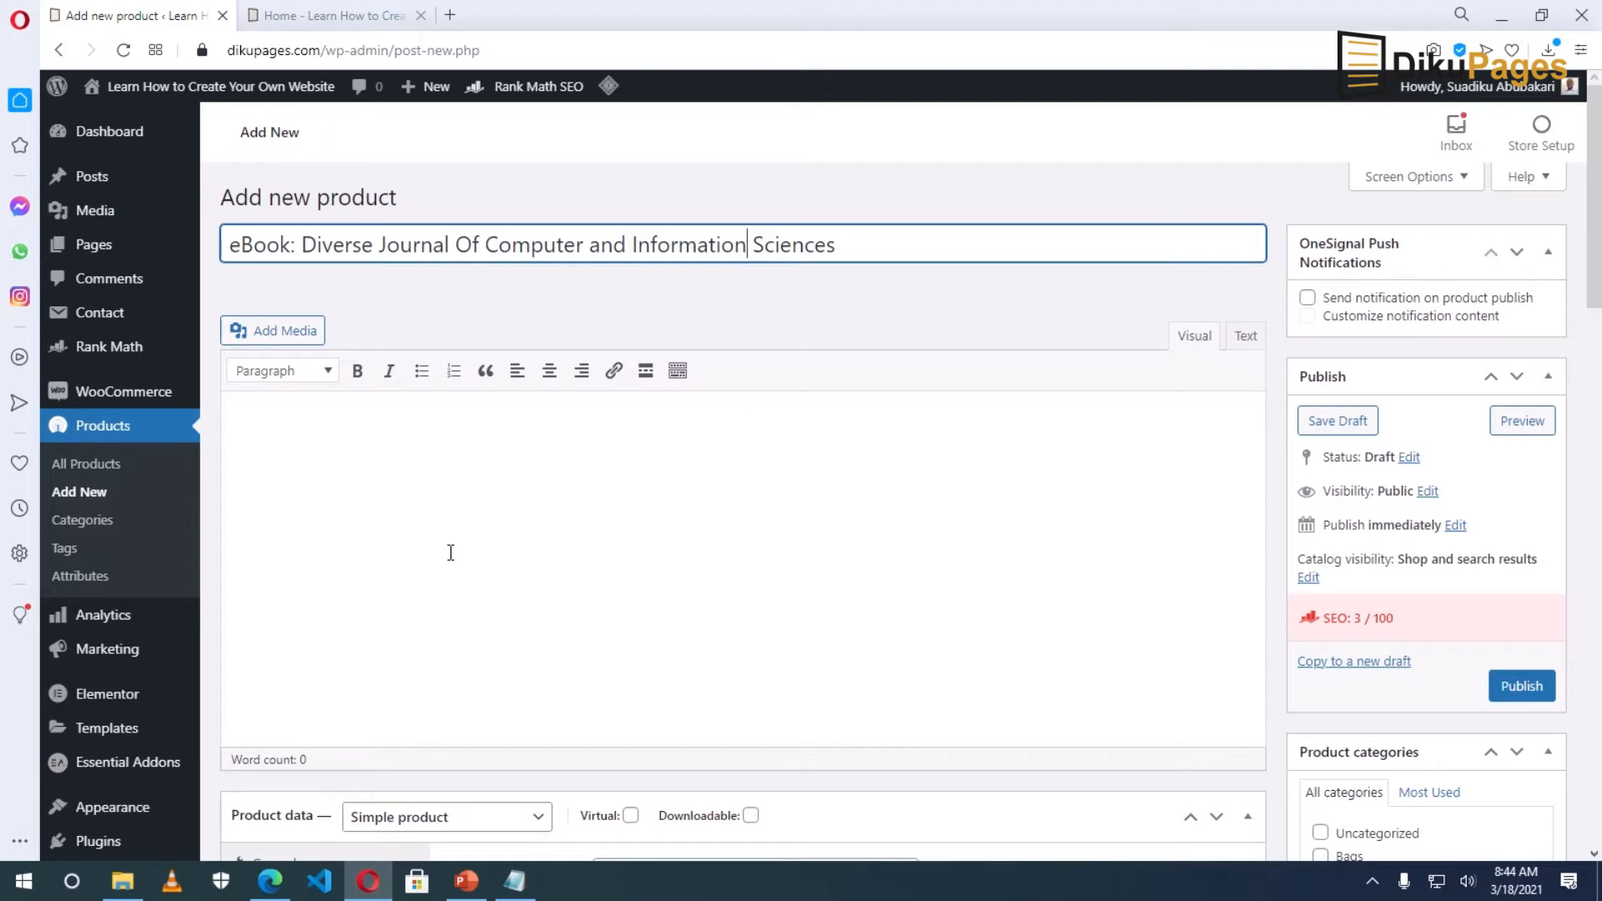
- Fill the product description with the Lorem ipsum text from the Notepad file "dummy text", starting a second paragraph at "Duis aute"
{"action": "left_click", "coordinate": [345, 442]}
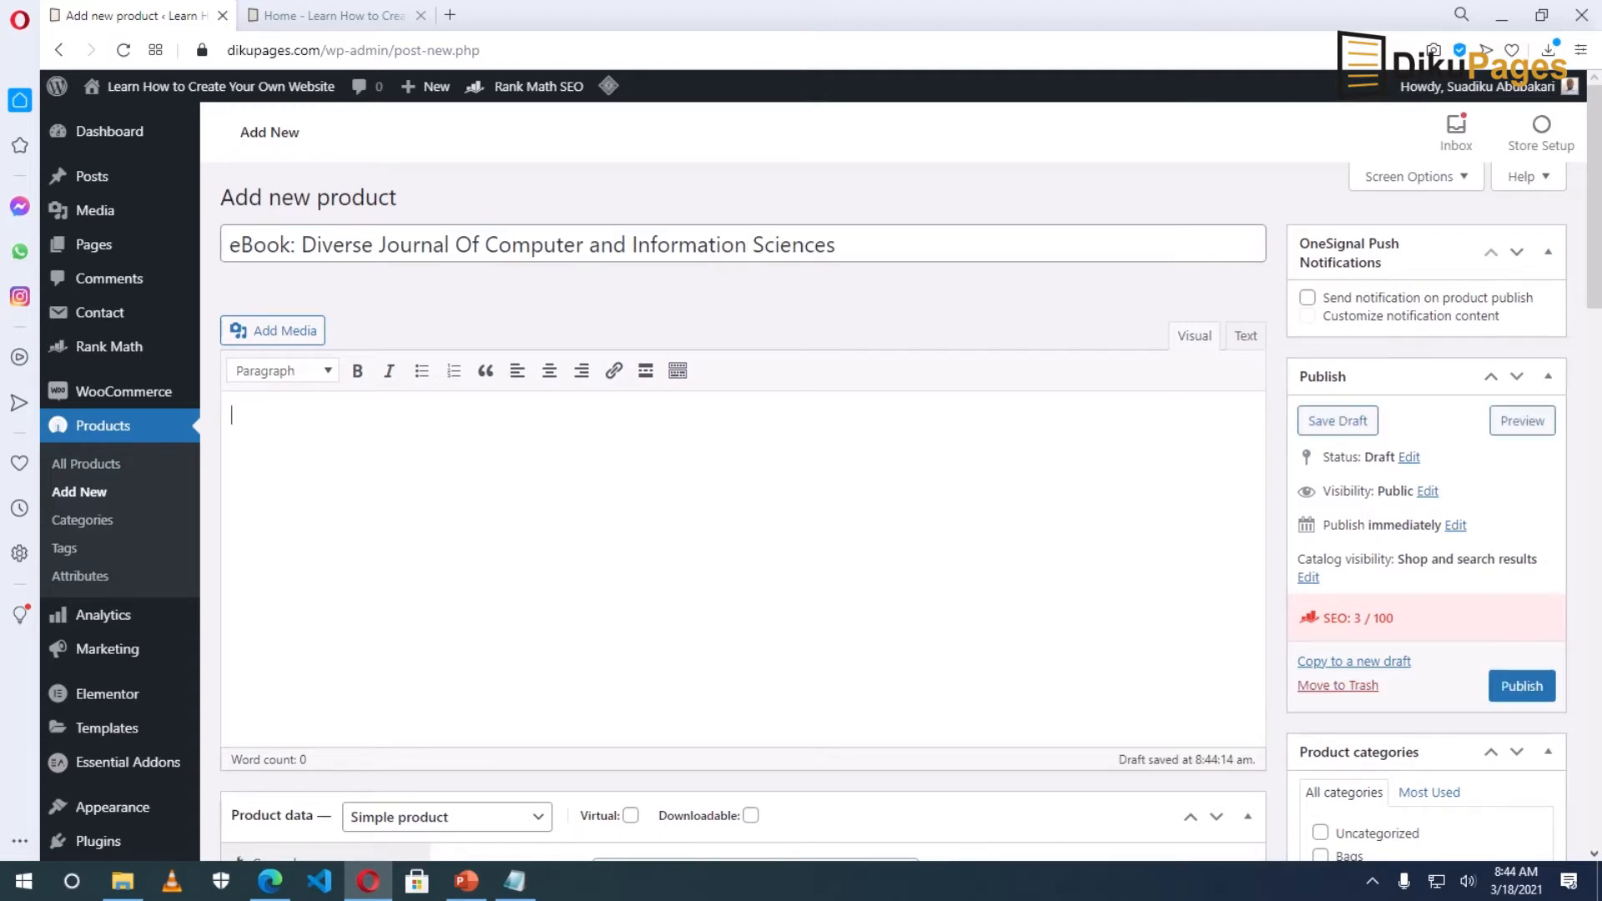
{"action": "left_click", "coordinate": [515, 882]}
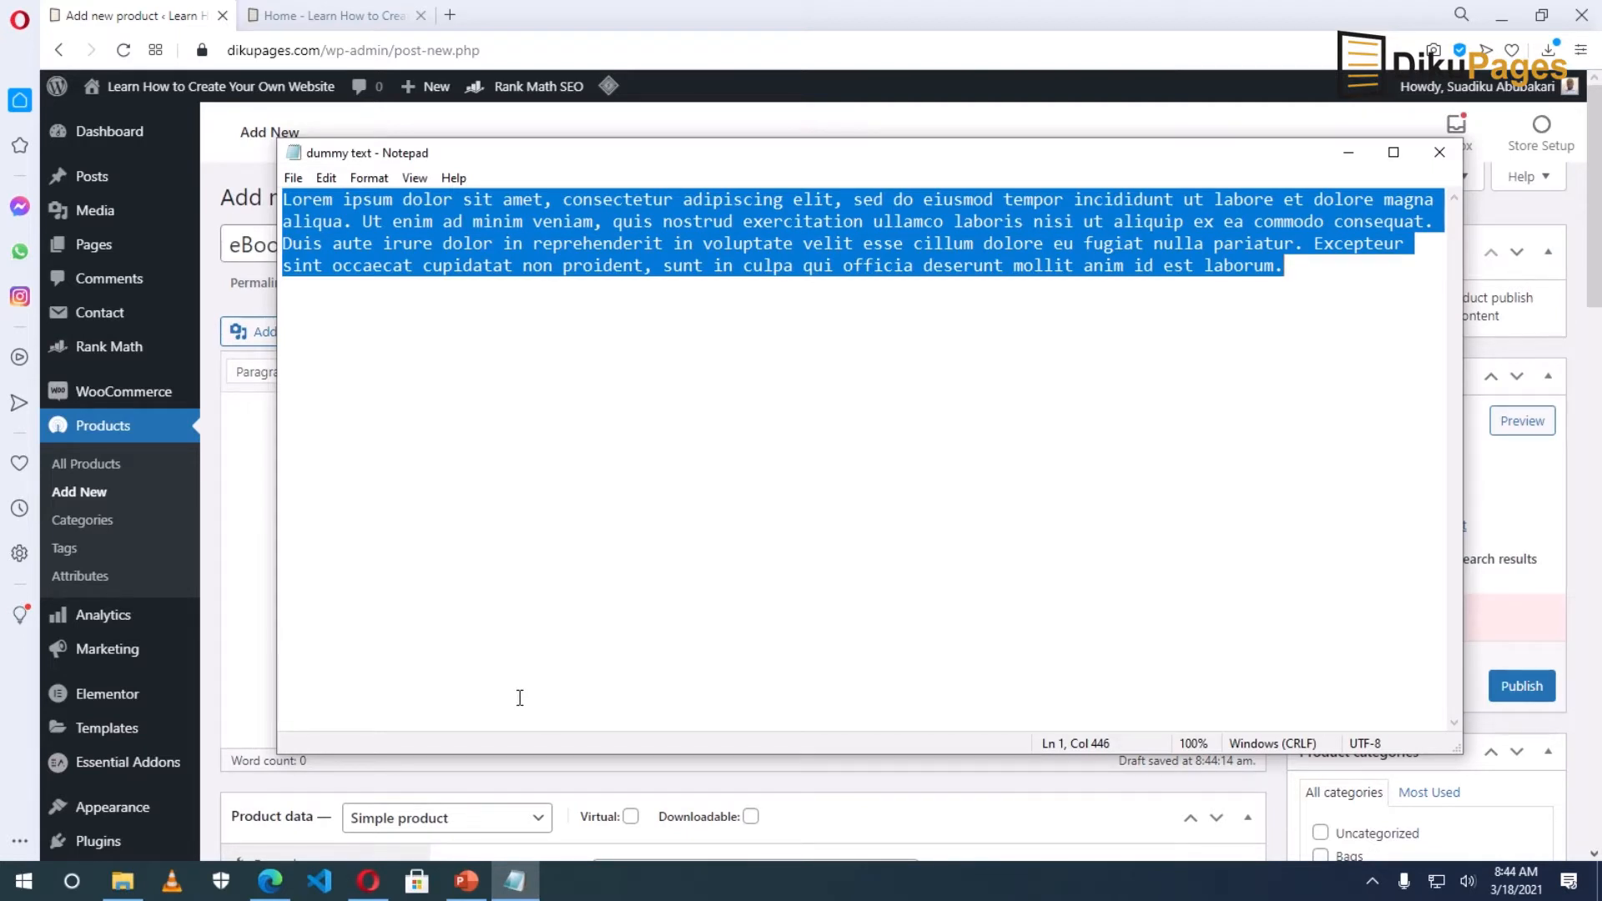
{"action": "left_click", "coordinate": [368, 881]}
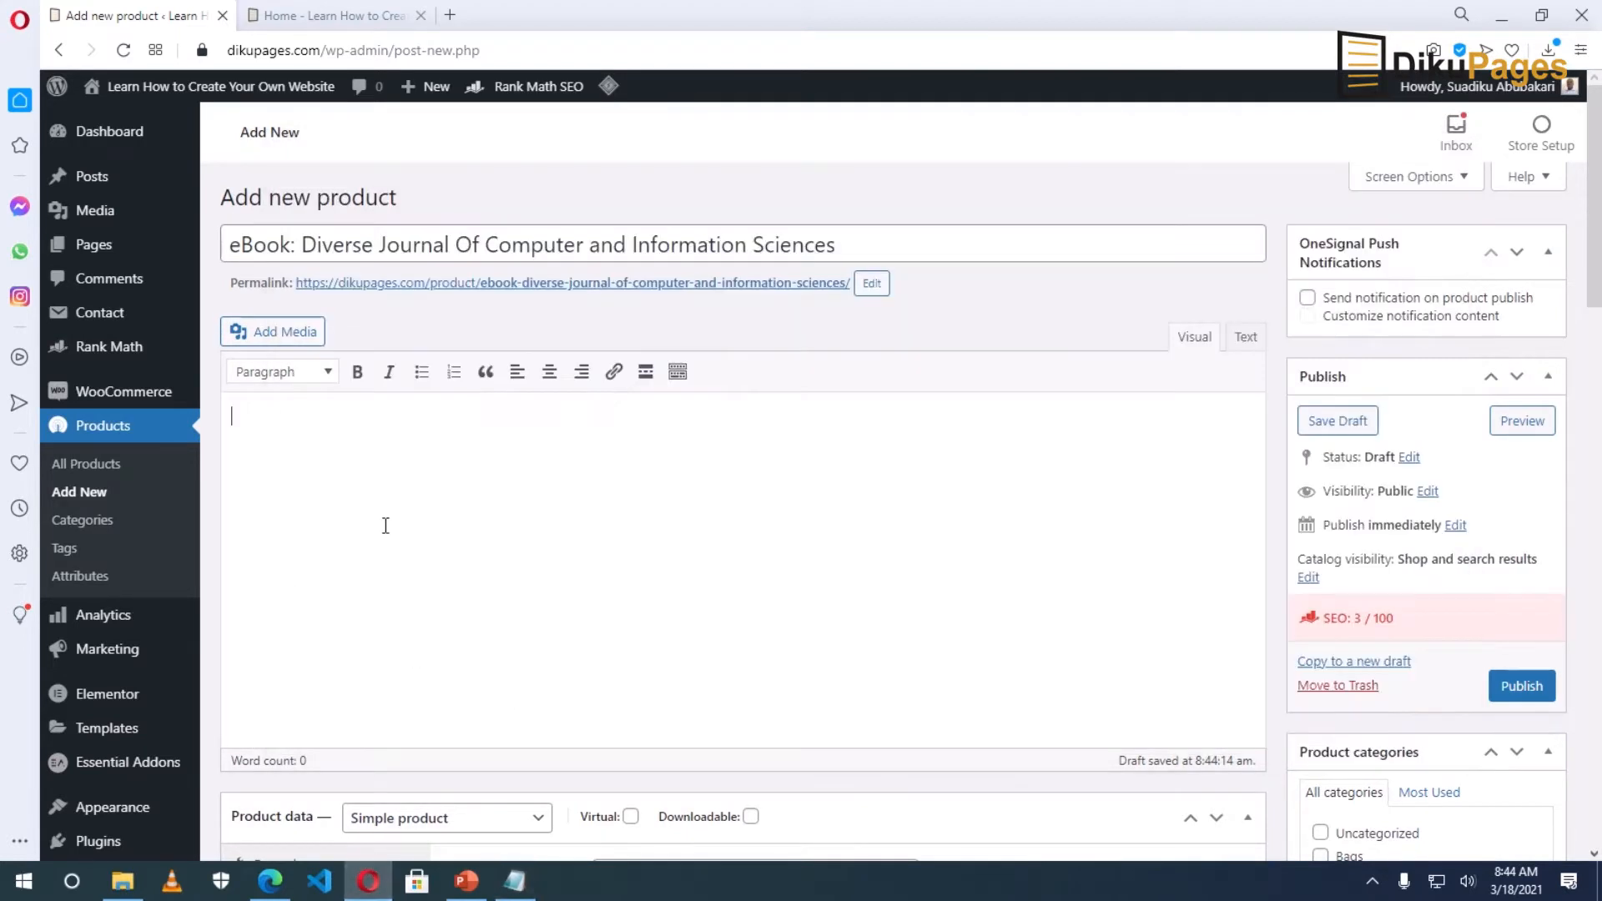
{"action": "type", "text": "Lorem ipsum dolor sit amet, consectetur adipiscing elit, sed do eiusmod tempor incididunt ut labore et dolore magna aliqua. Ut enim ad minim veniam, quis nostrud exercitation ullamco laboris nisi ut aliquip ex ea commodo consequat. Duis aute irure dolor in reprehenderit in voluptate velit esse cillum dolore eu fugiat nulla pariatur. Excepteur sint occaecat cupidatat non proident, sunt in culpa qui officia deserunt mollit anim id est laborum."}
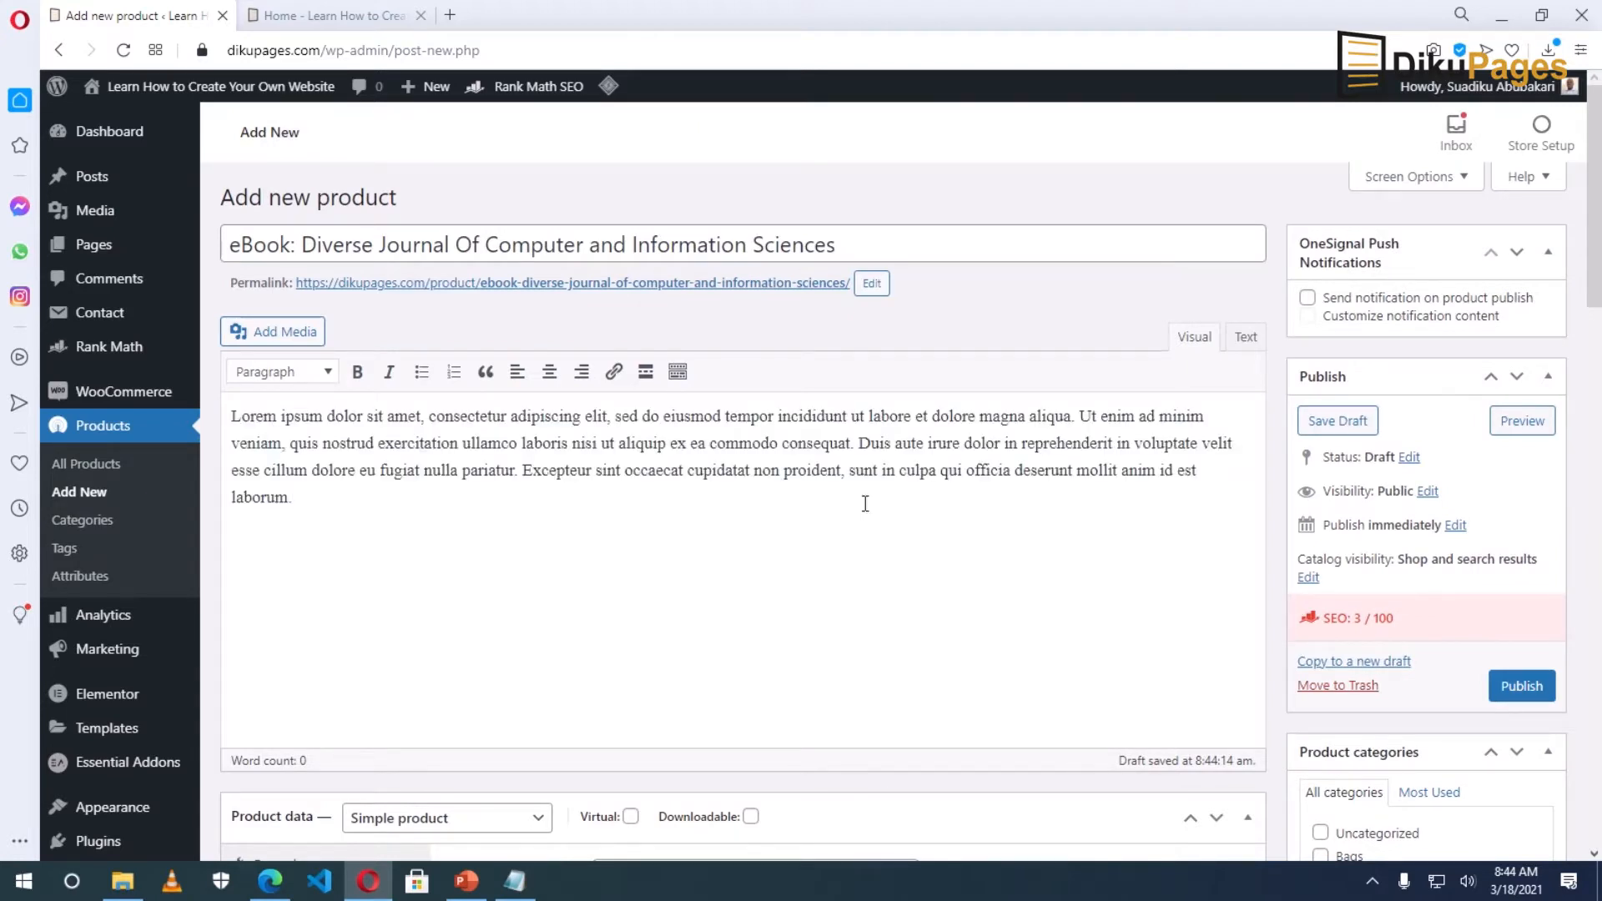
{"action": "left_click", "coordinate": [860, 443]}
{"action": "key", "text": "Return"}
- Mark the simple product as virtual and downloadable, and set its regular price to £10
{"action": "scroll", "coordinate": [721, 608], "scroll_direction": "down", "scroll_amount": 1}
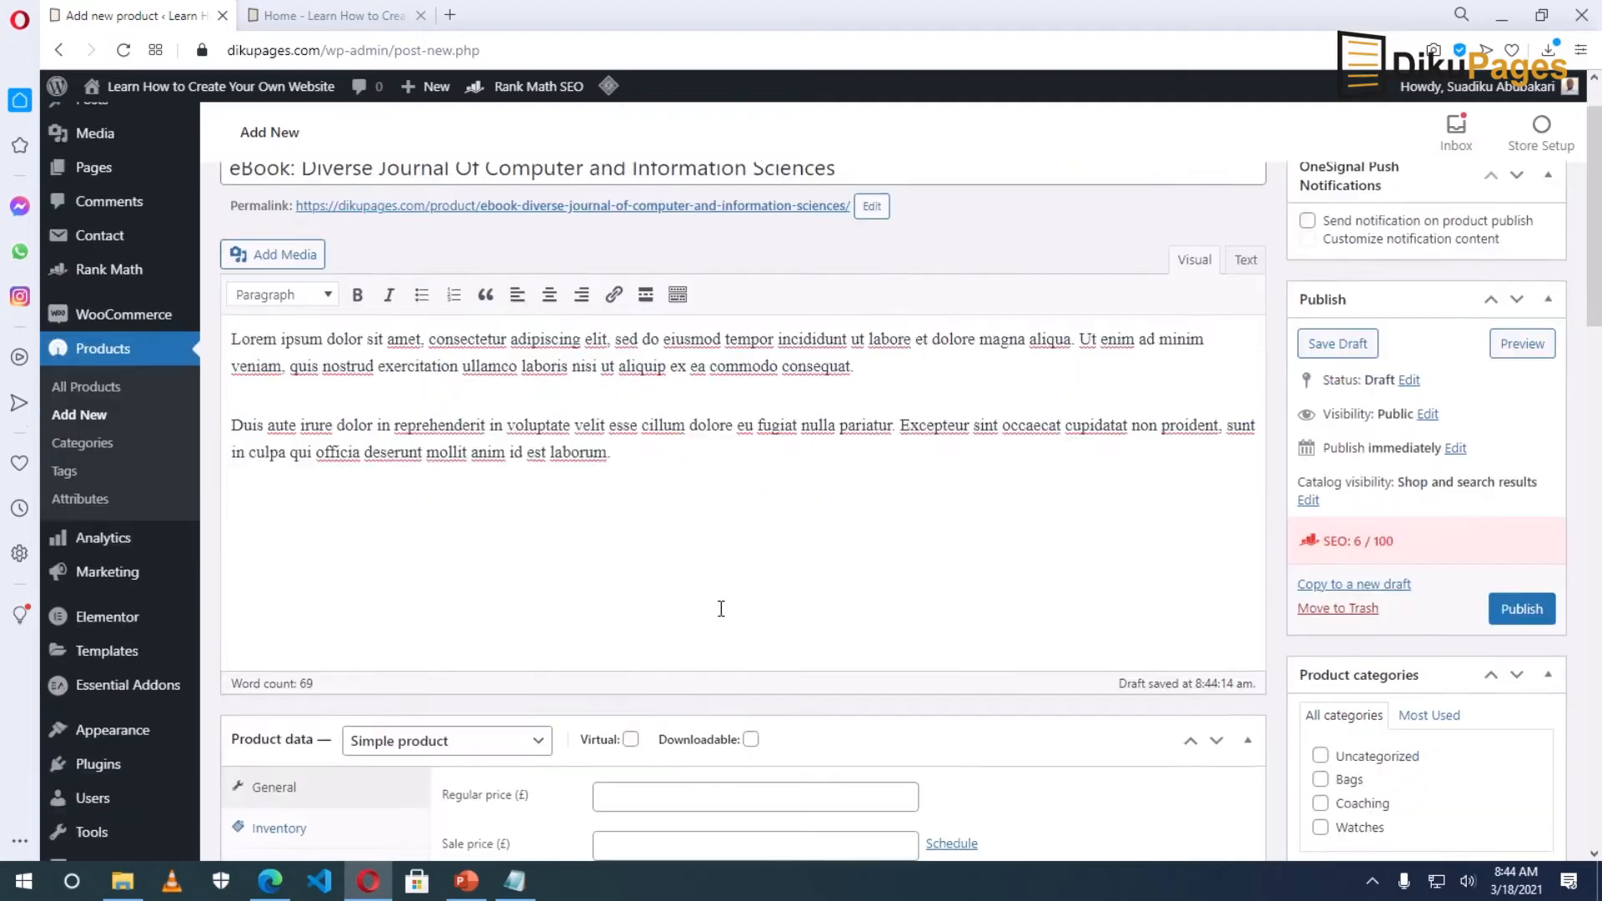
{"action": "scroll", "coordinate": [721, 608], "scroll_direction": "down", "scroll_amount": 4}
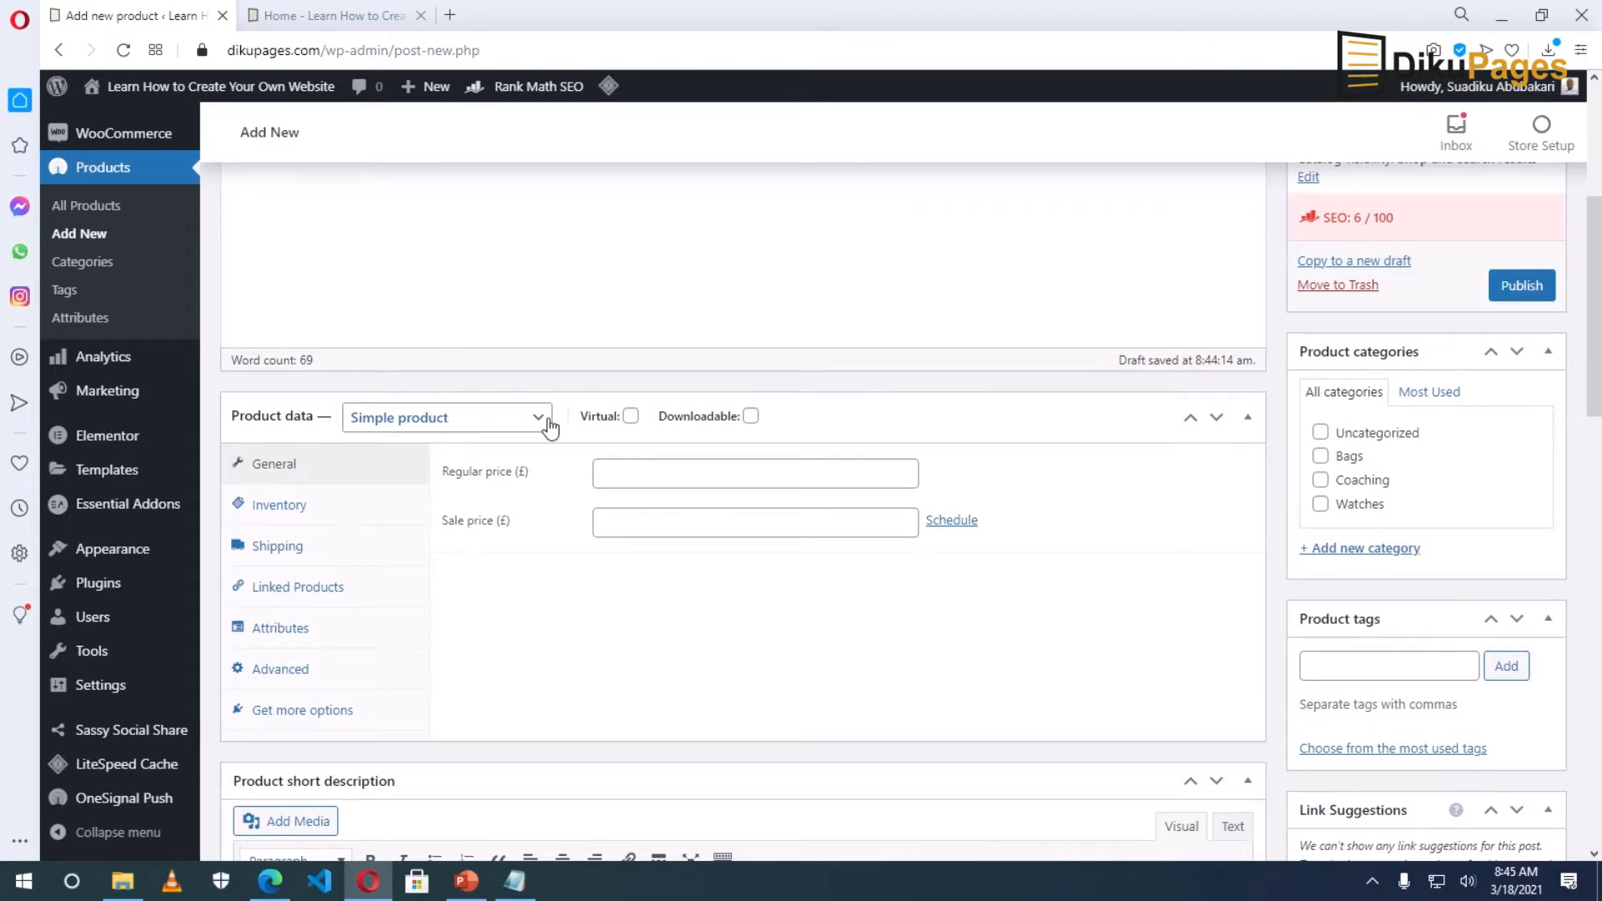
{"action": "mouse_move", "coordinate": [621, 422]}
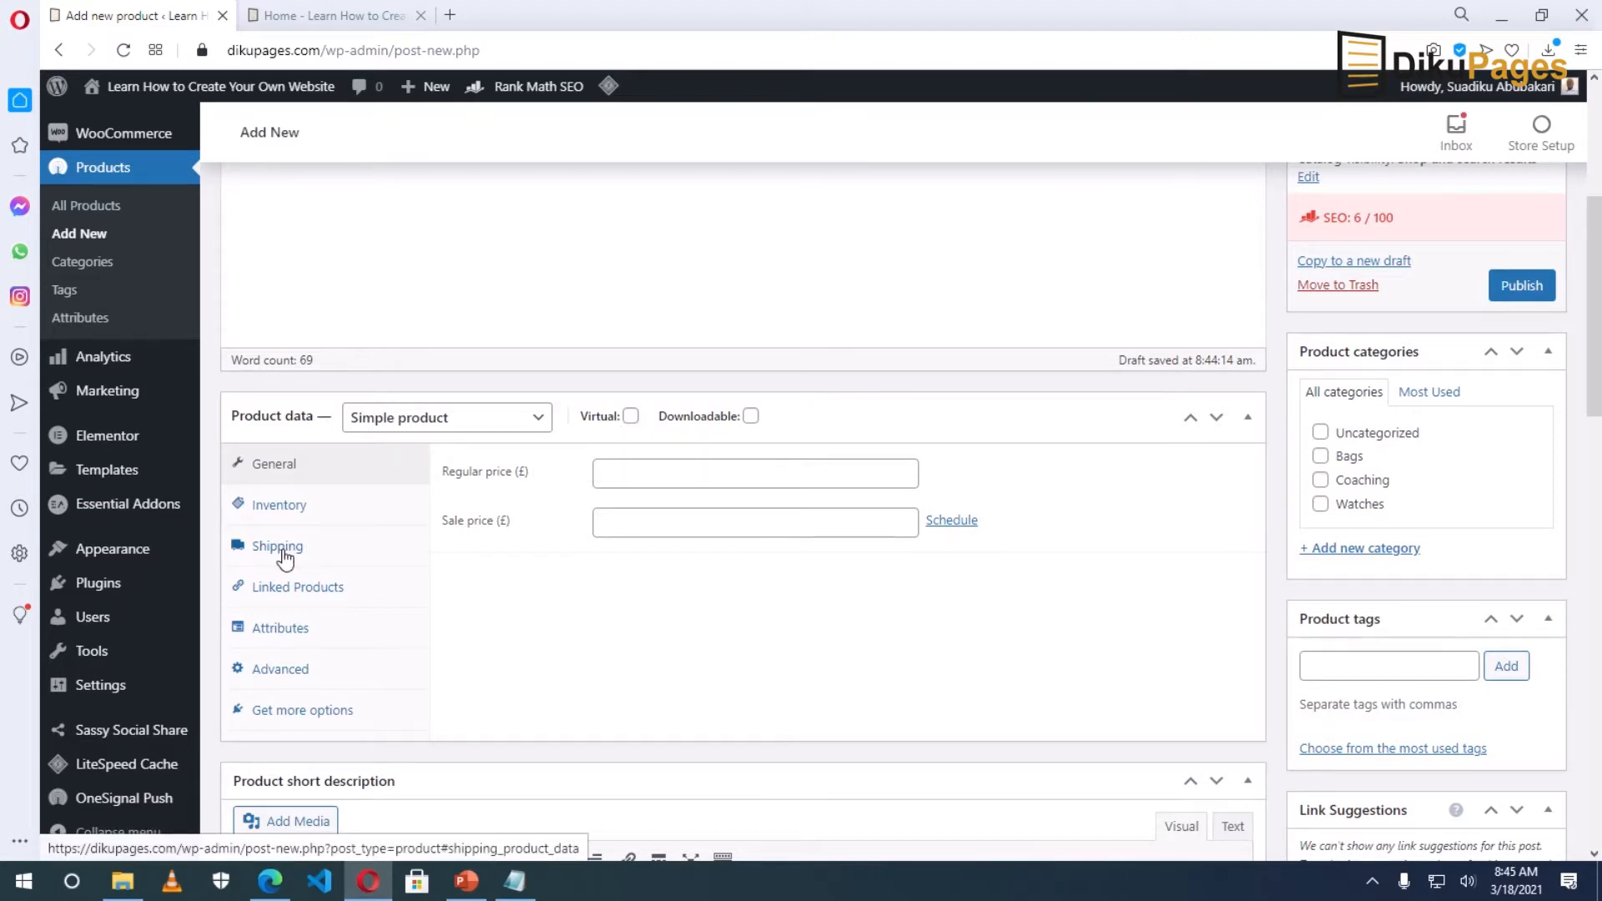
{"action": "left_click", "coordinate": [631, 417]}
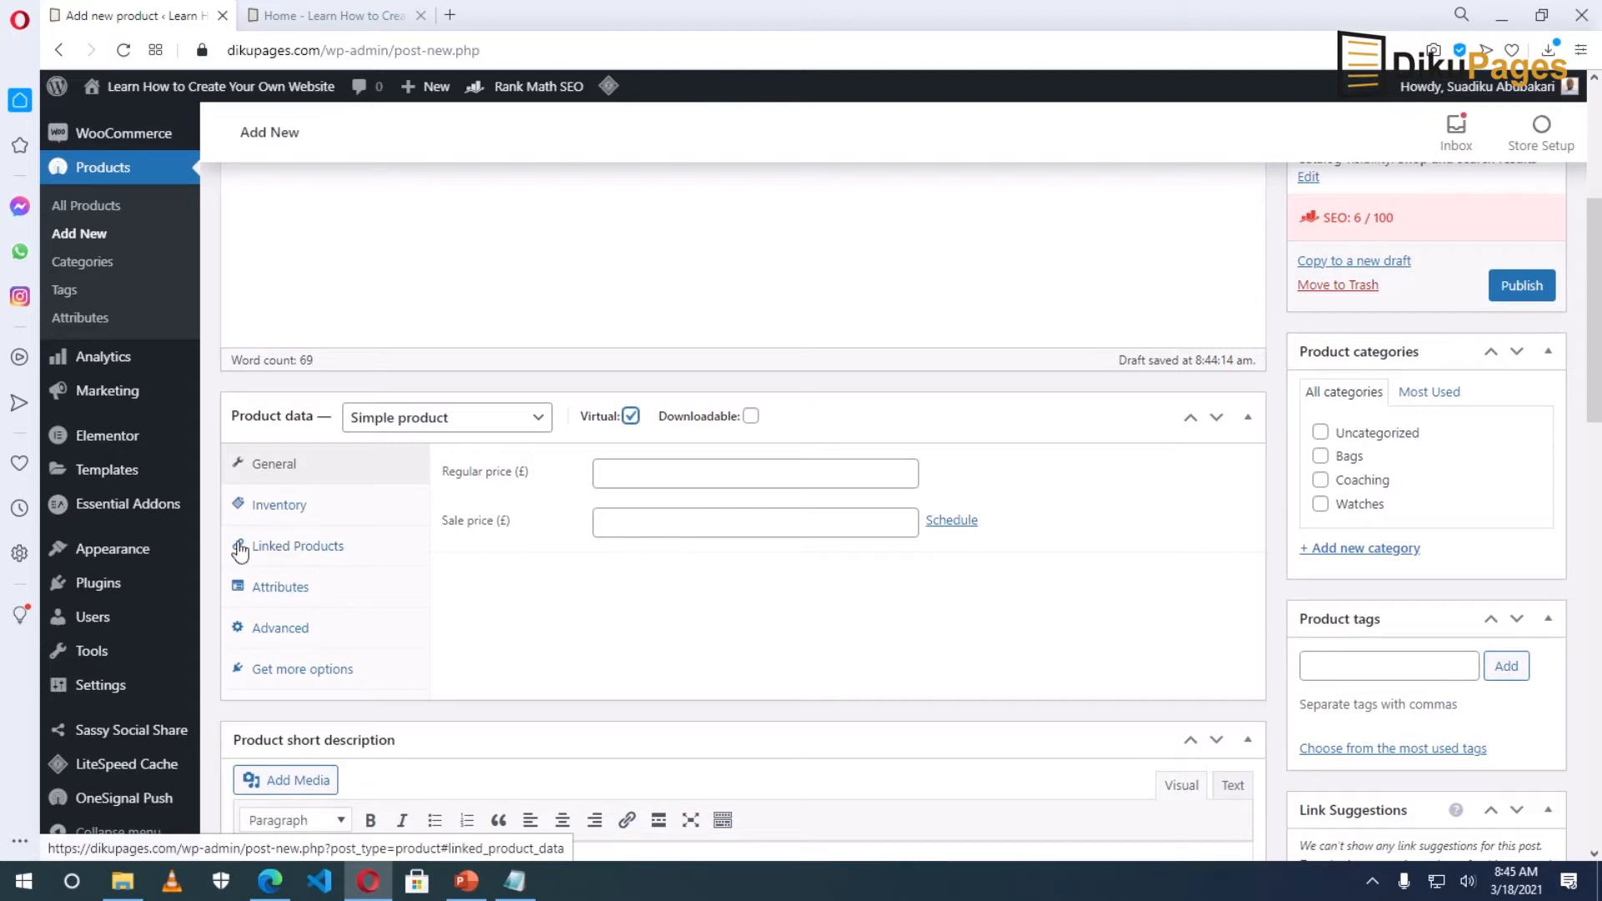
{"action": "left_click", "coordinate": [751, 417]}
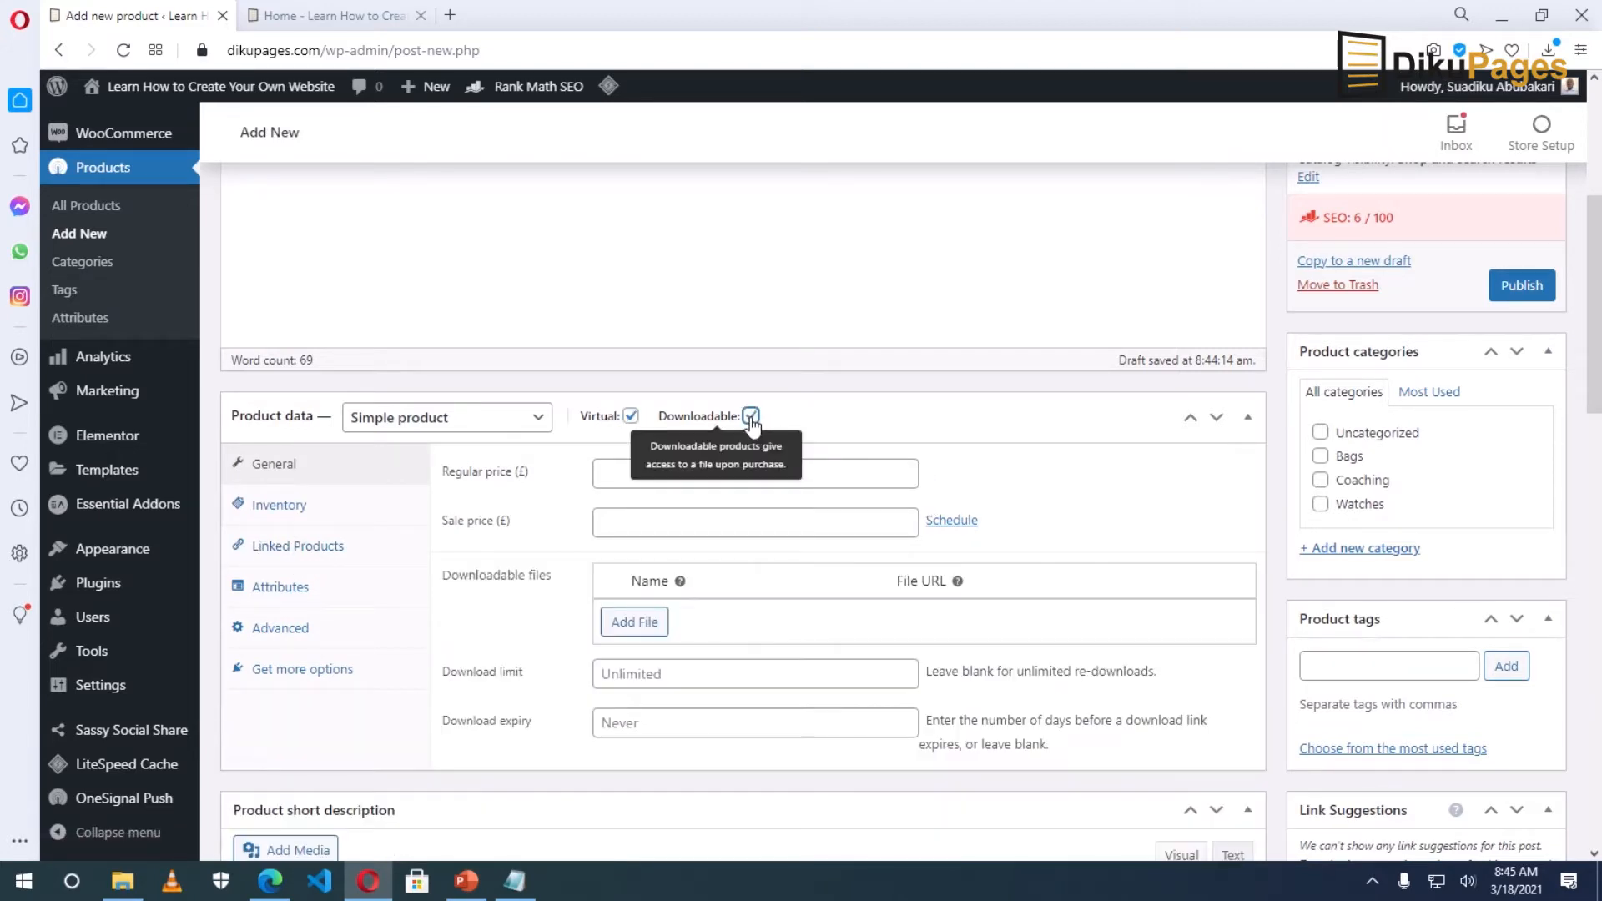
{"action": "left_click", "coordinate": [627, 475]}
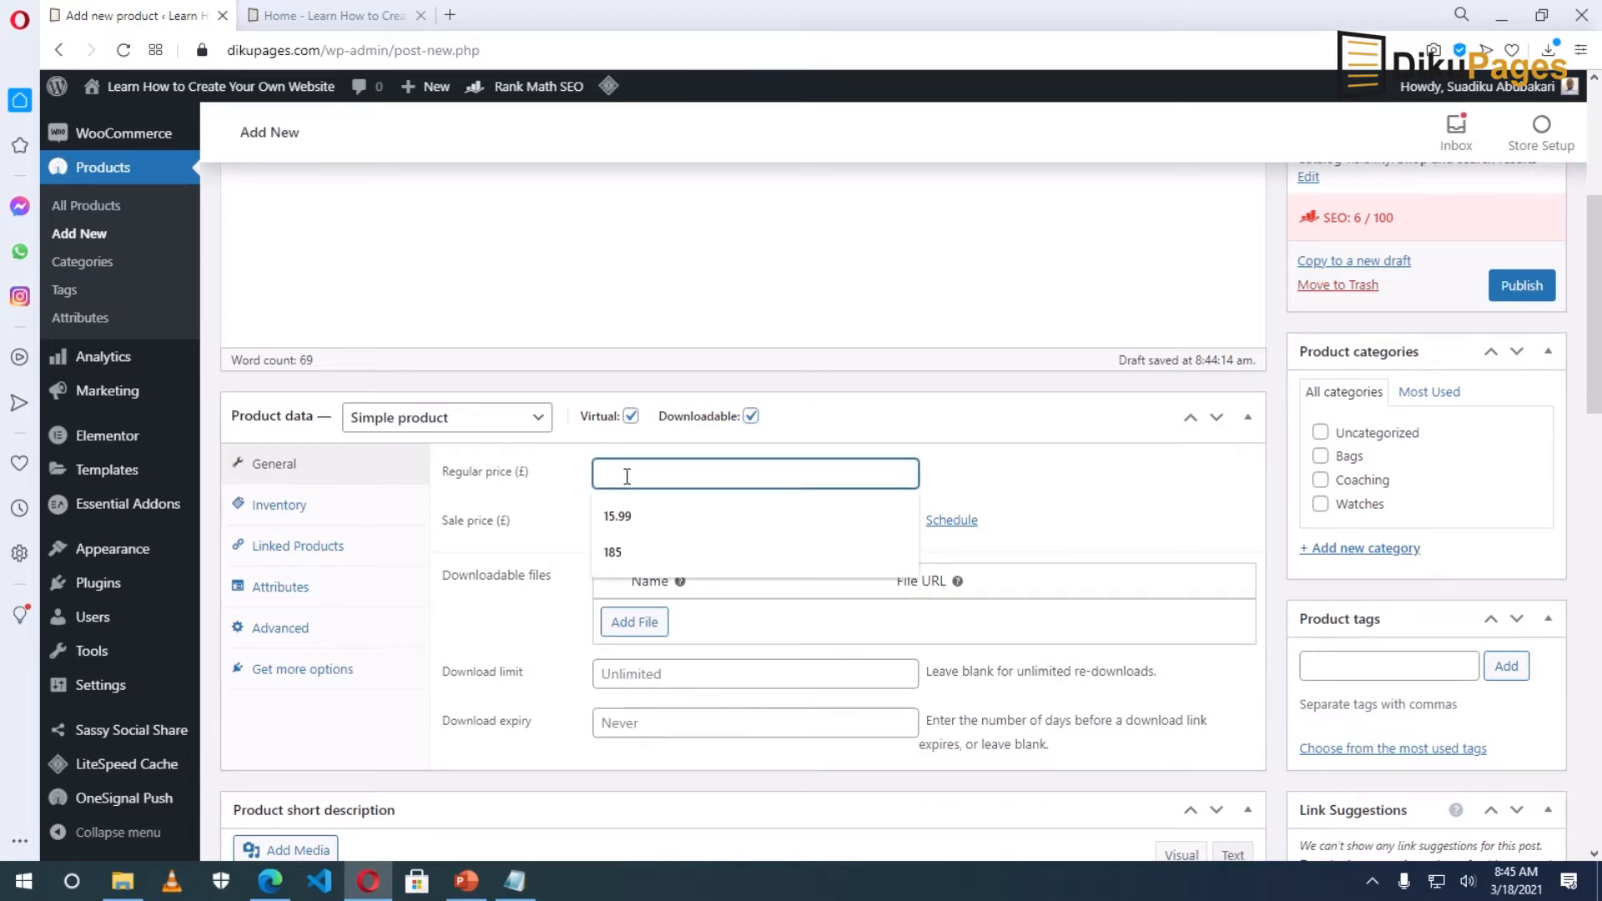
{"action": "type", "text": "10"}
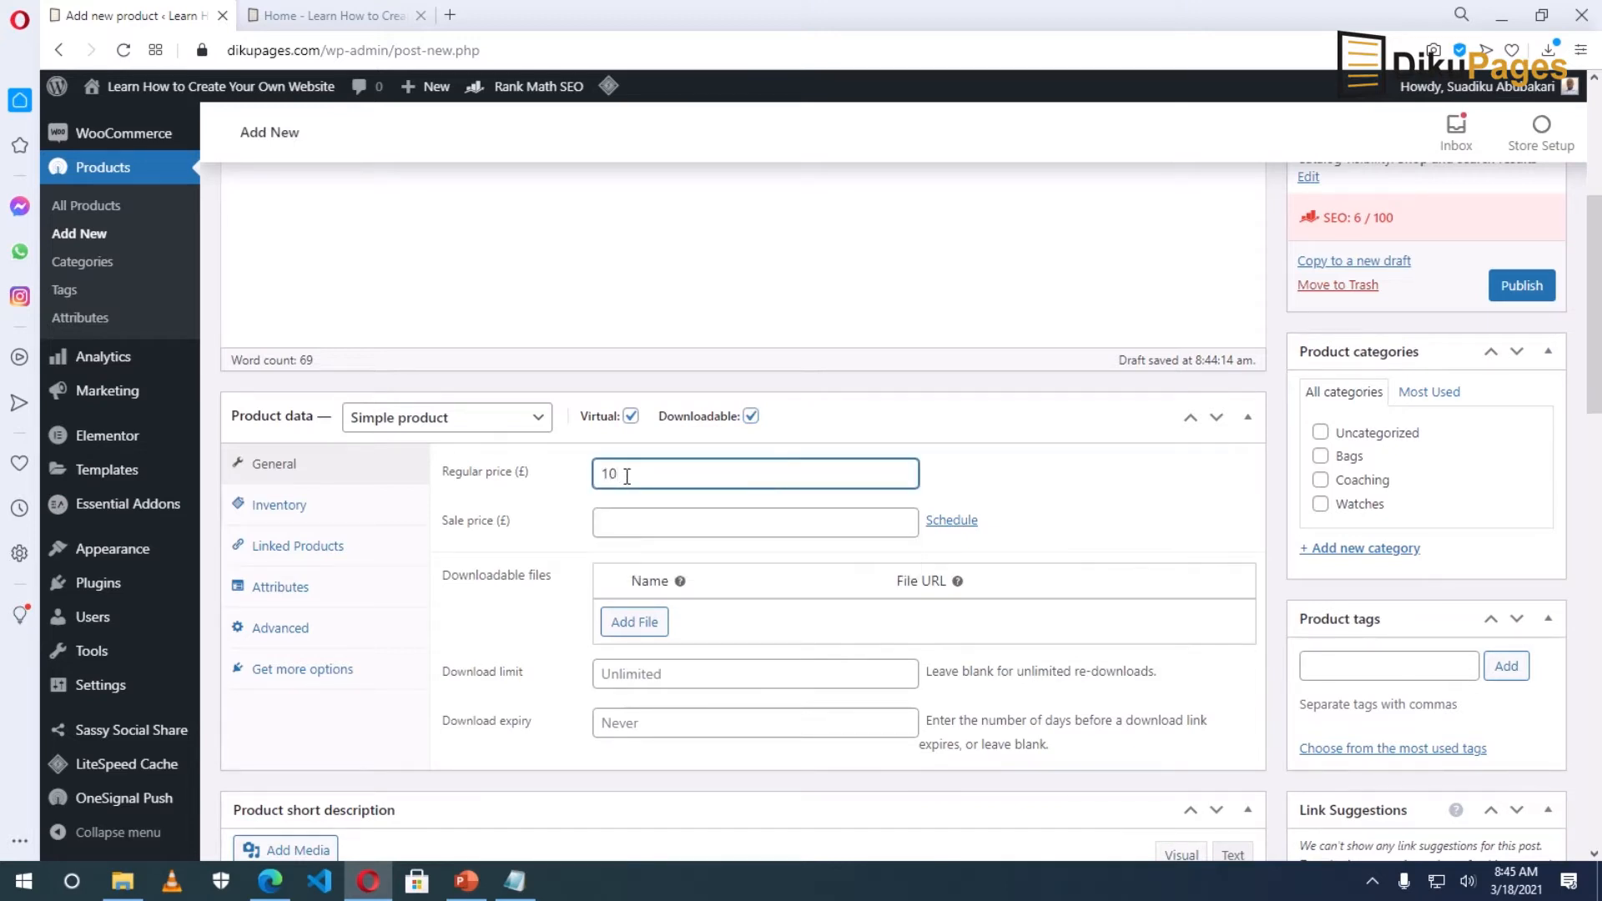
- Enter a sale price of £7 and clear it again
{"action": "left_click", "coordinate": [637, 524]}
{"action": "type", "text": "7"}
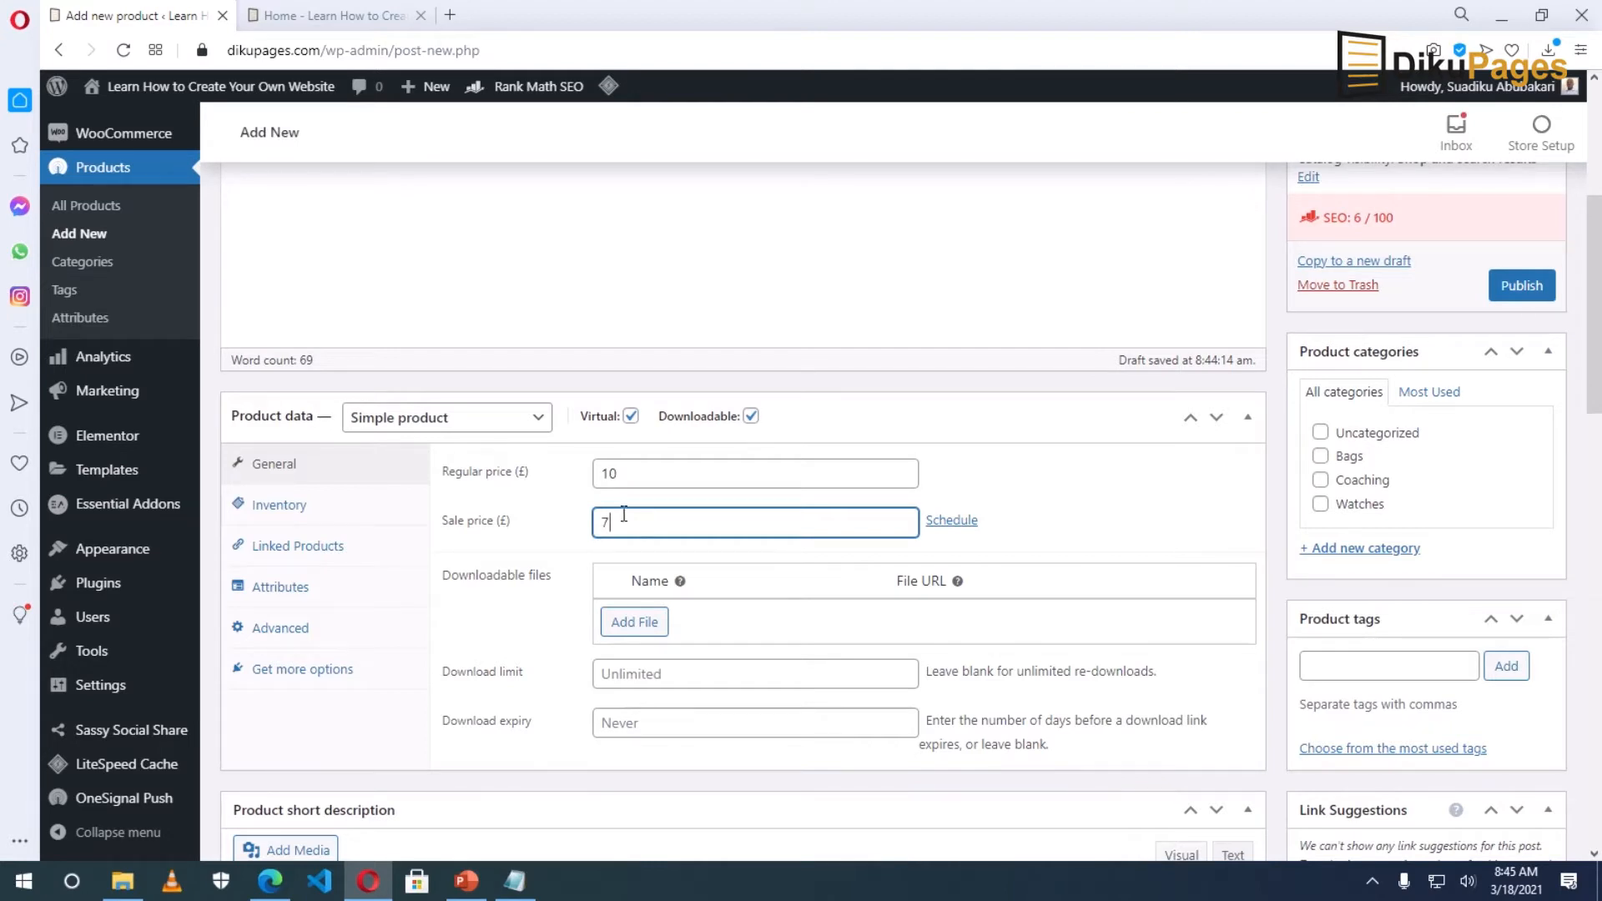
{"action": "left_click_drag", "start_coordinate": [635, 474], "coordinate": [589, 483]}
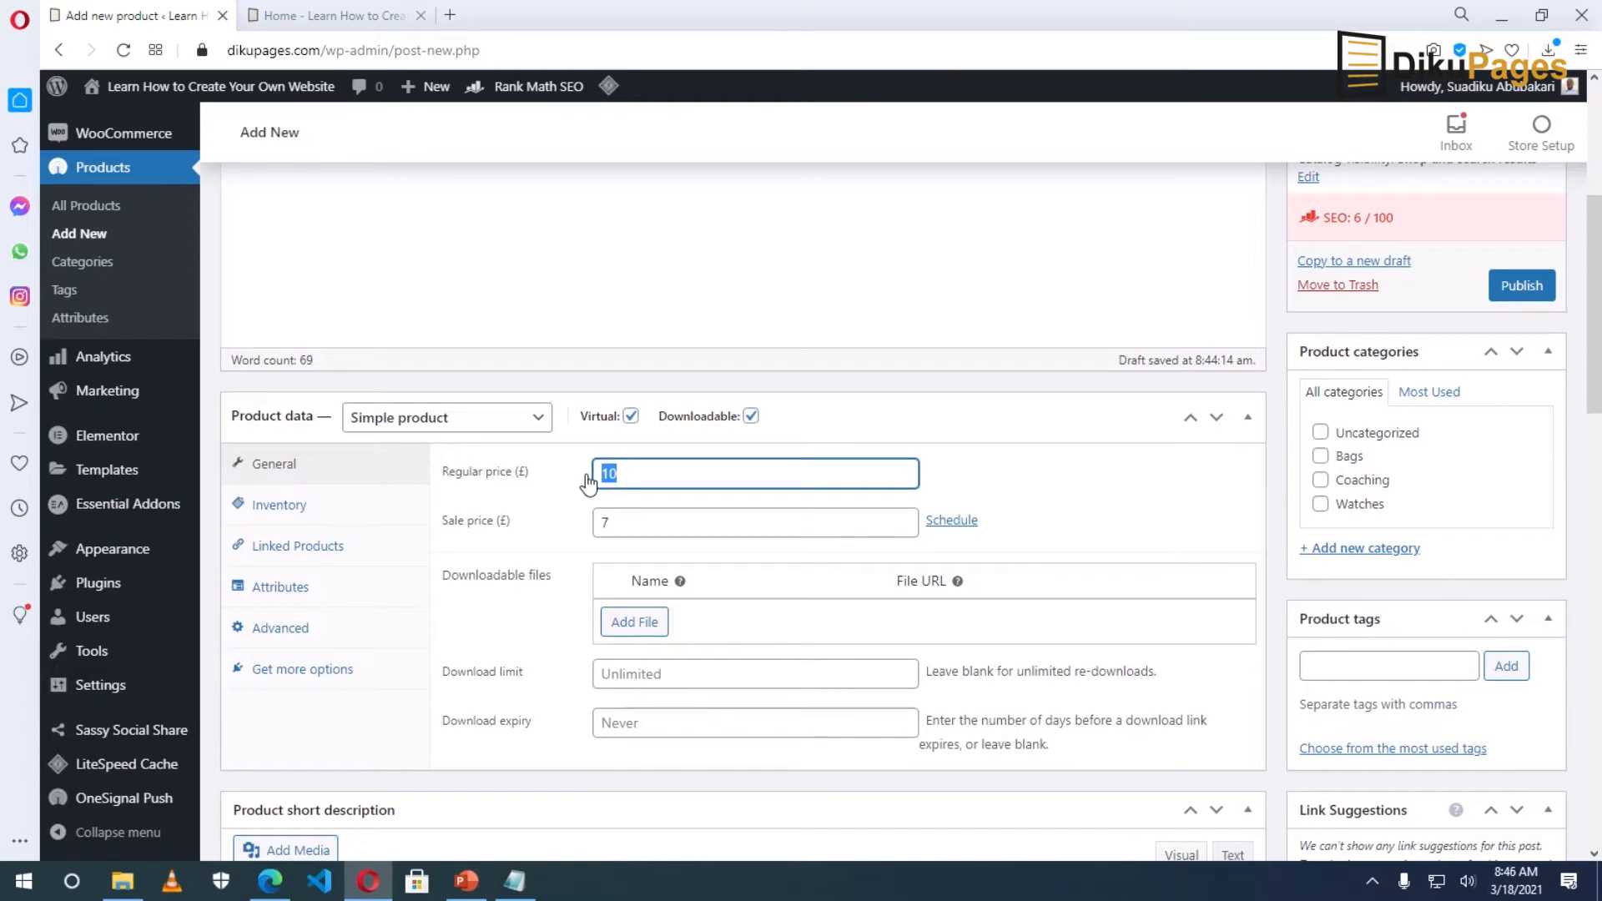
{"action": "left_click_drag", "start_coordinate": [617, 523], "coordinate": [590, 526]}
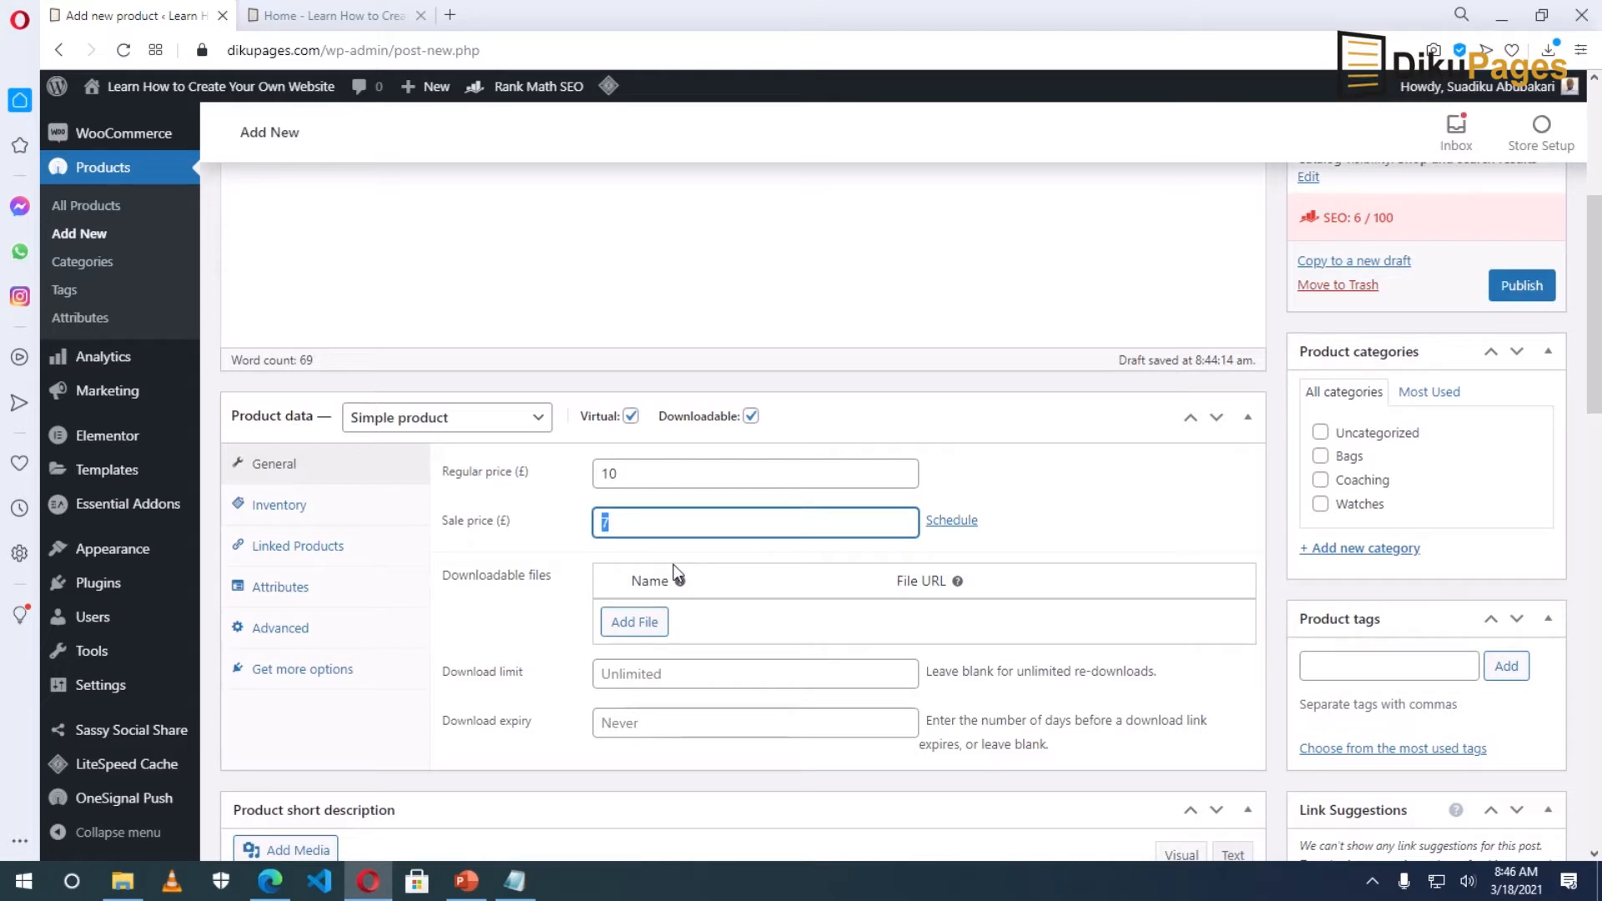
{"action": "key", "text": "BackSpace"}
{"action": "key", "text": "shift+Tab"}
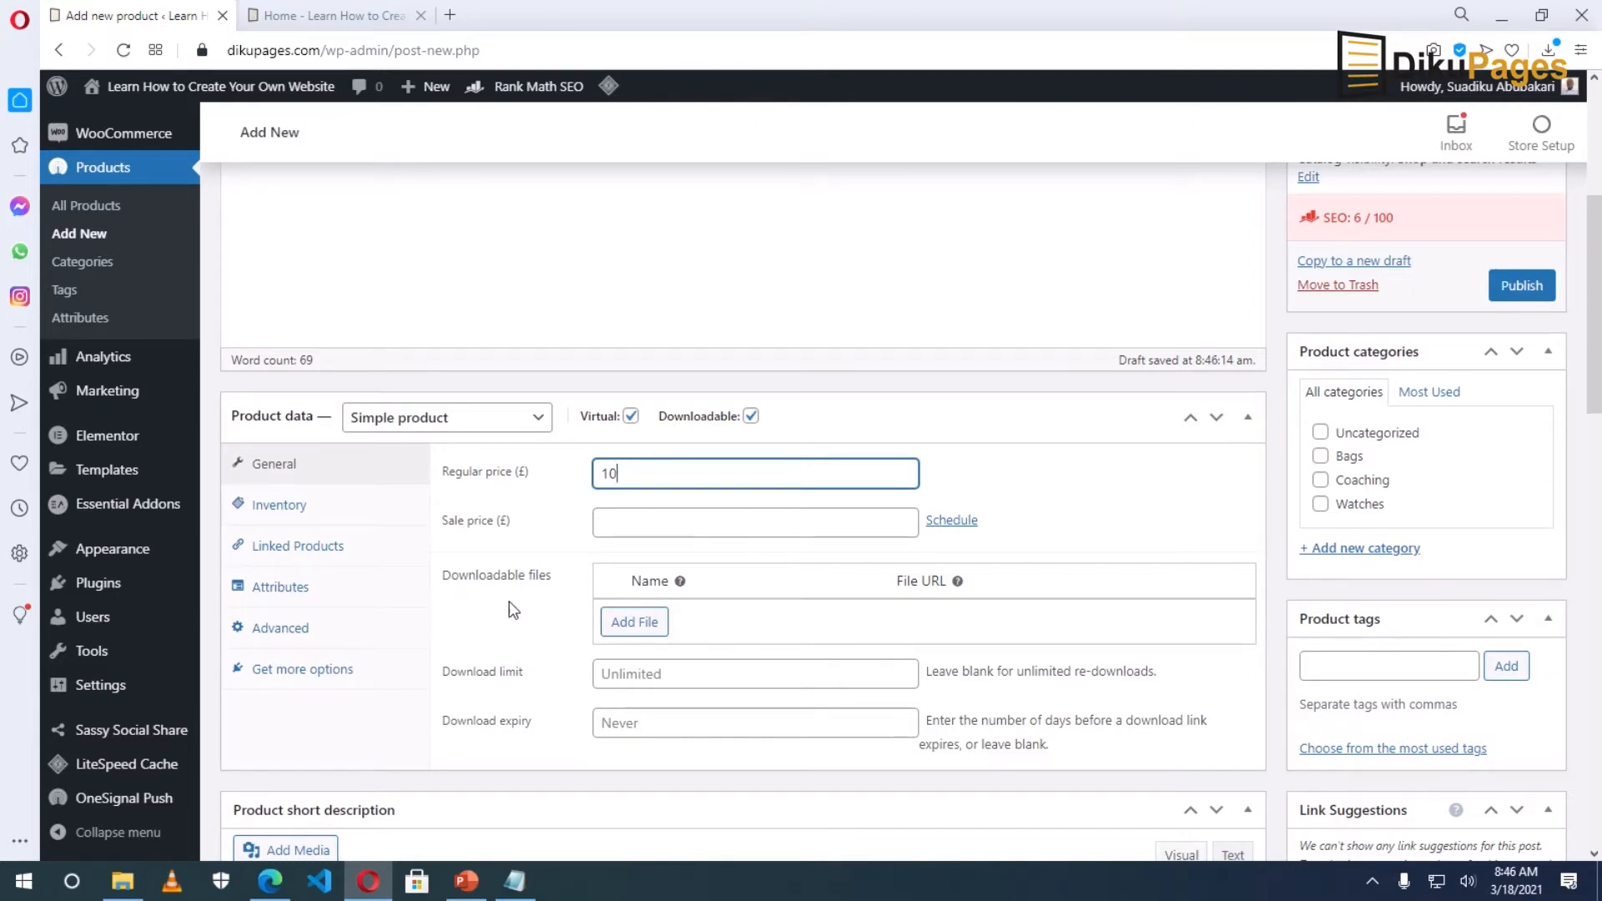
- Add a downloadable file entry and copy the product title into it as the file name
{"action": "left_click", "coordinate": [648, 622]}
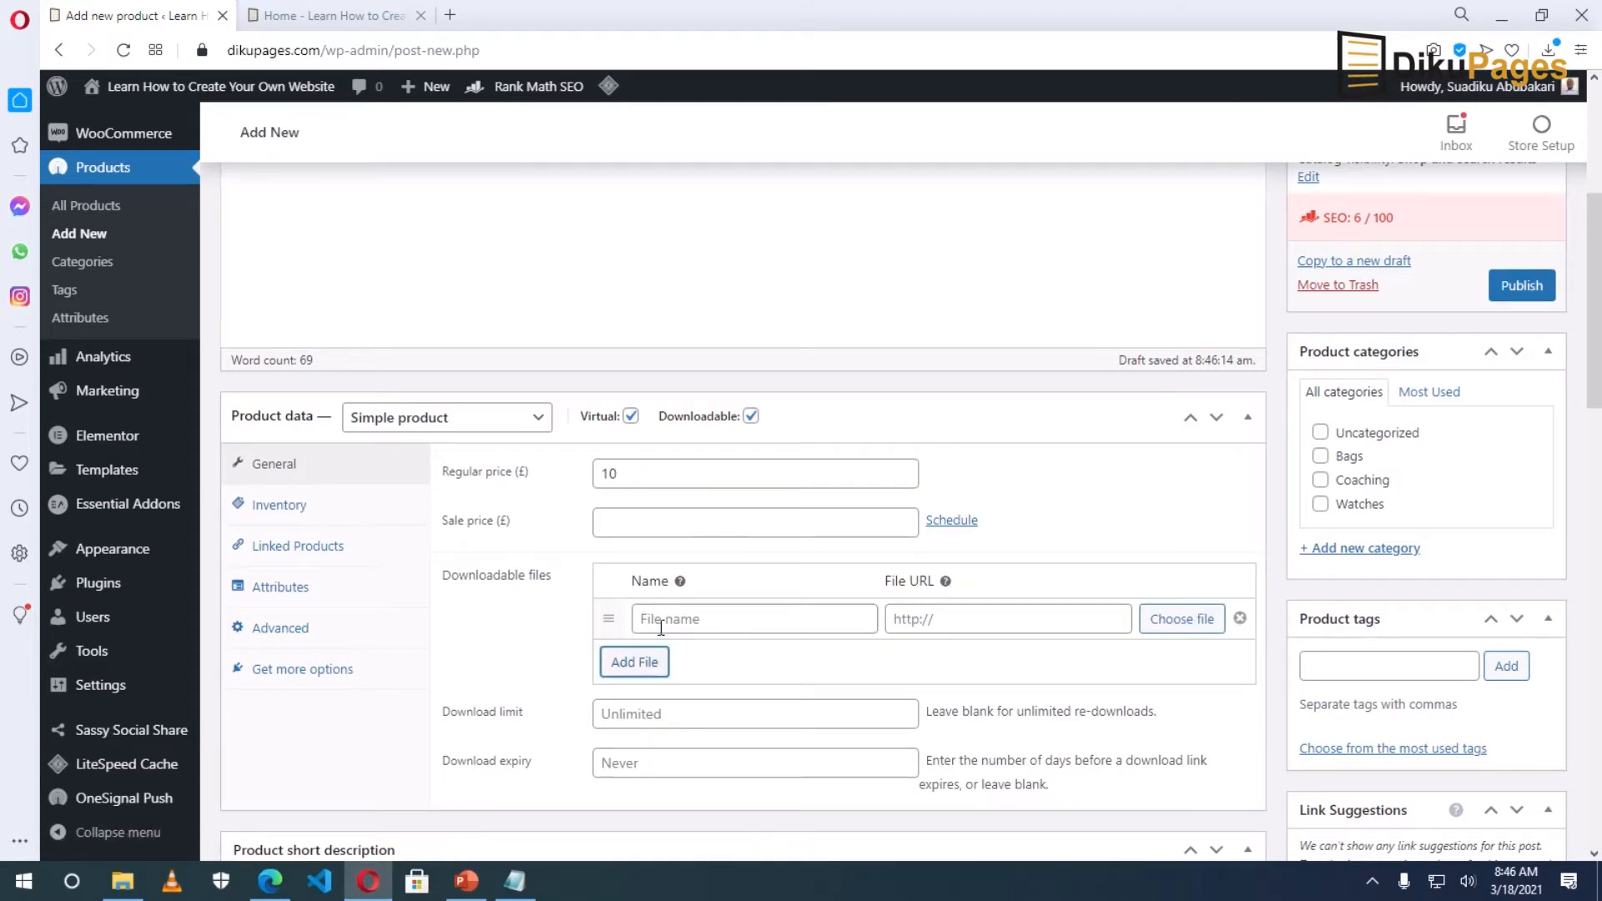
{"action": "left_click", "coordinate": [668, 622]}
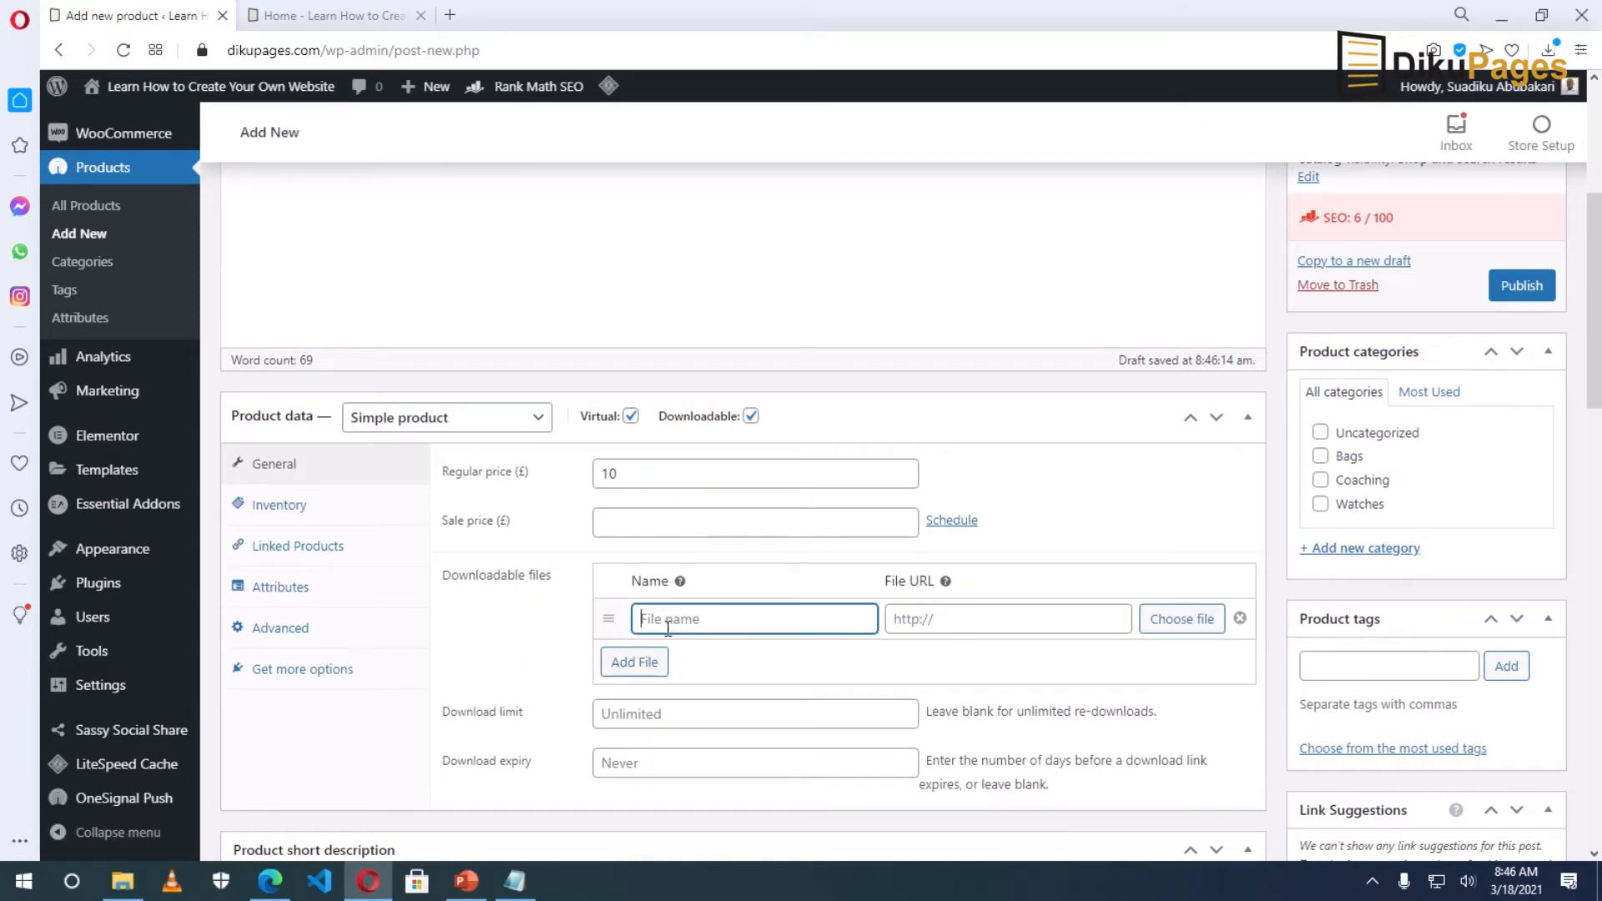
{"action": "scroll", "coordinate": [664, 629], "scroll_direction": "up", "scroll_amount": 5}
{"action": "left_click_drag", "start_coordinate": [891, 256], "coordinate": [119, 250]}
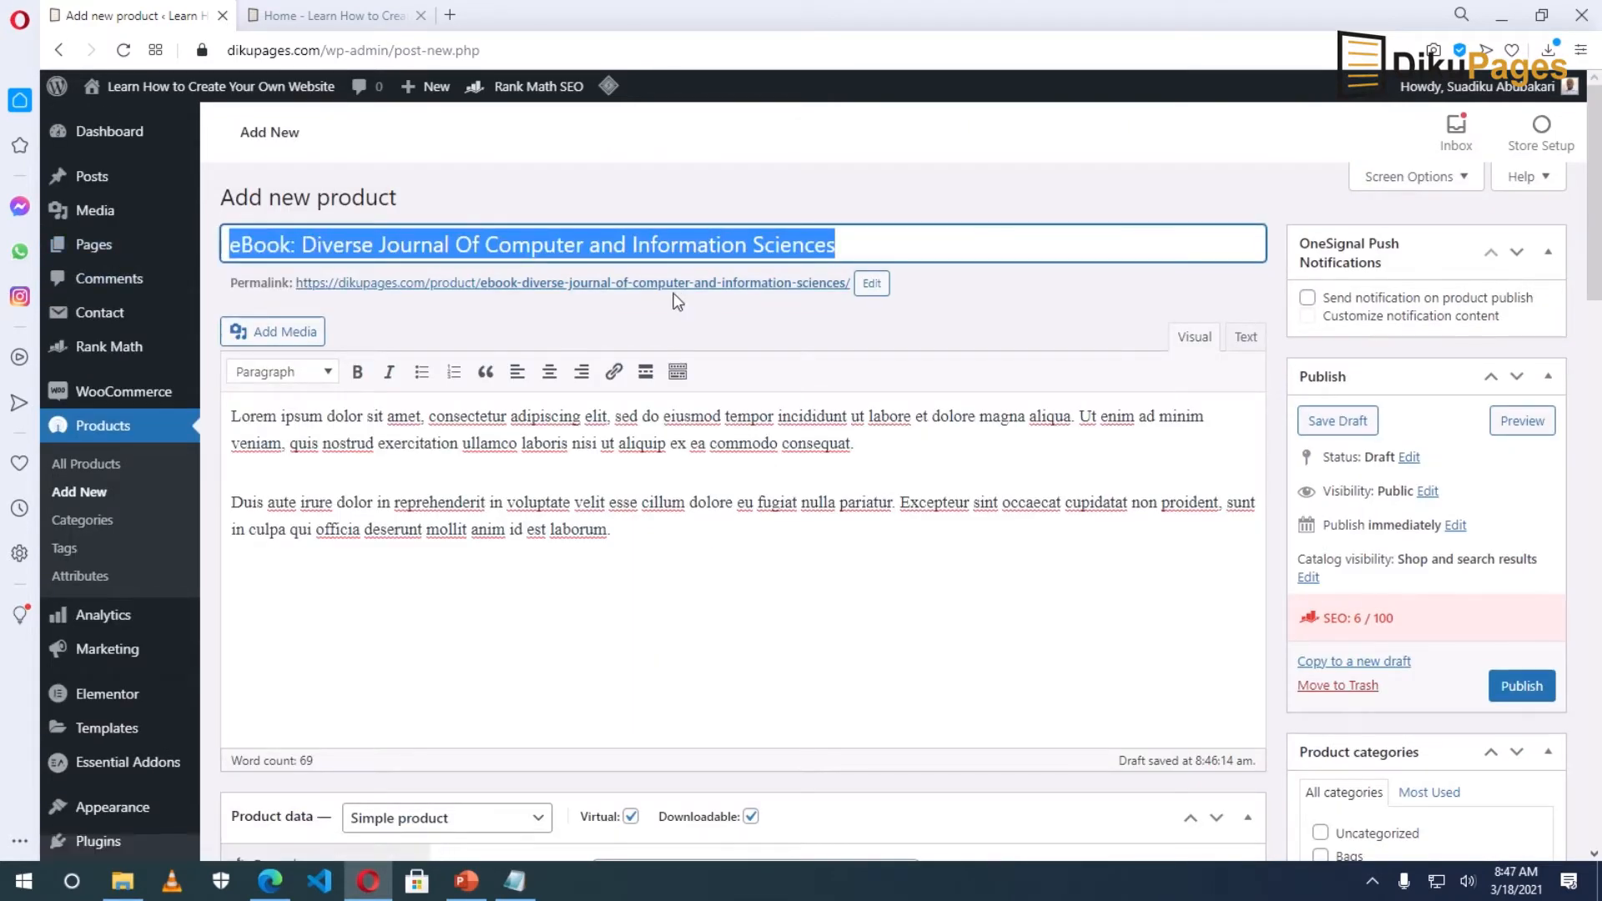
{"action": "scroll", "coordinate": [677, 522], "scroll_direction": "down", "scroll_amount": 5}
{"action": "scroll", "coordinate": [671, 534], "scroll_direction": "down", "scroll_amount": 3}
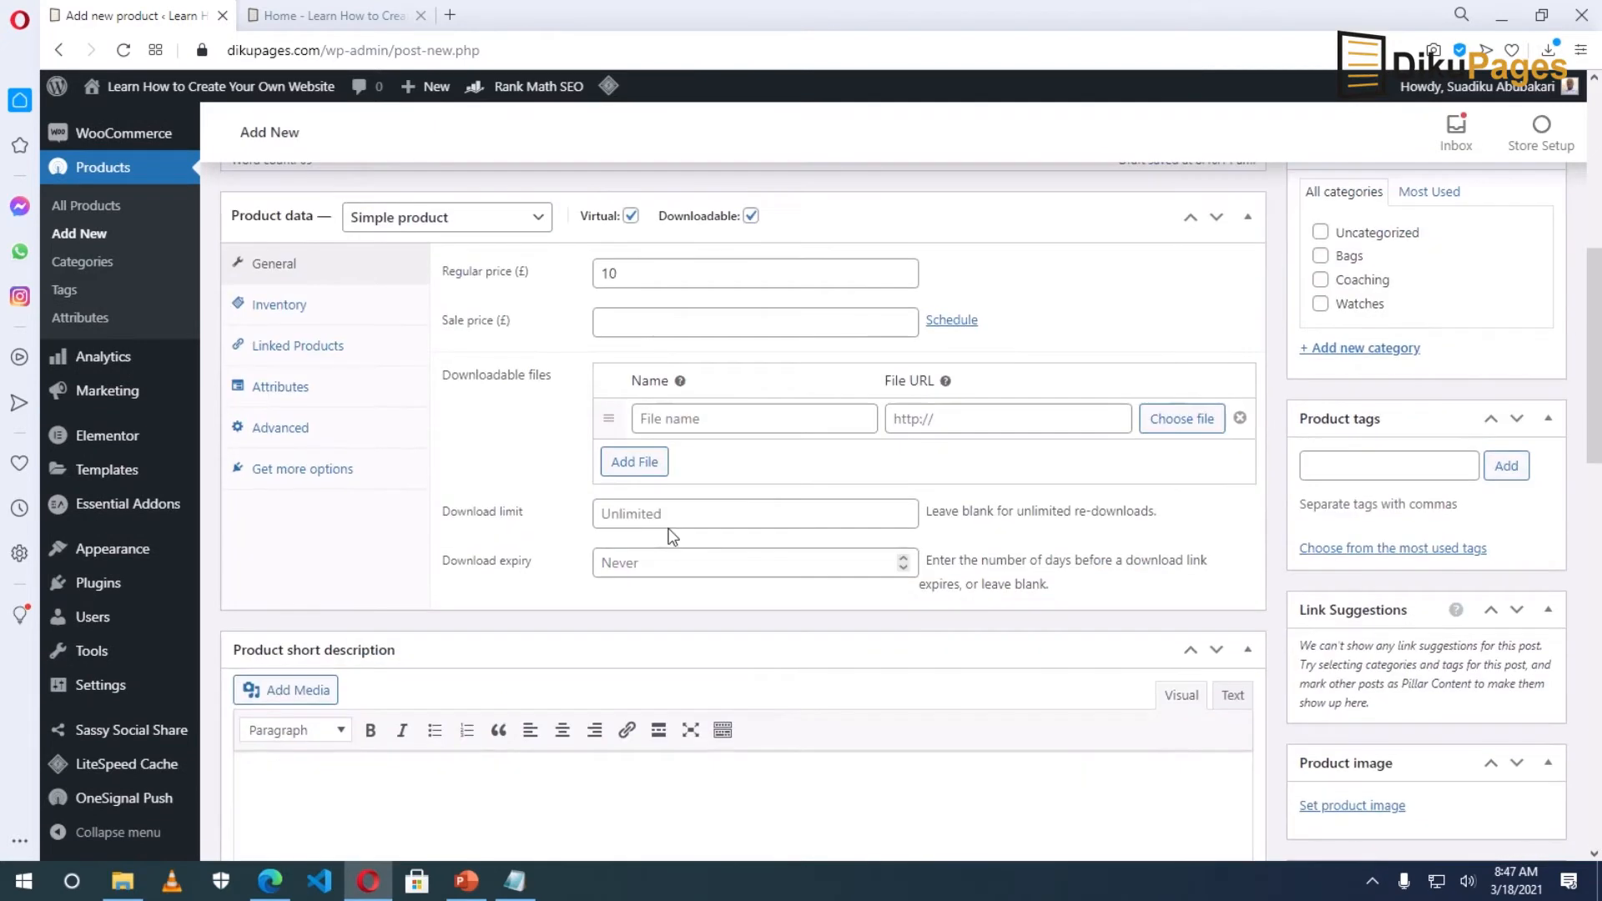
{"action": "left_click", "coordinate": [719, 419]}
{"action": "right_click", "coordinate": [719, 419]}
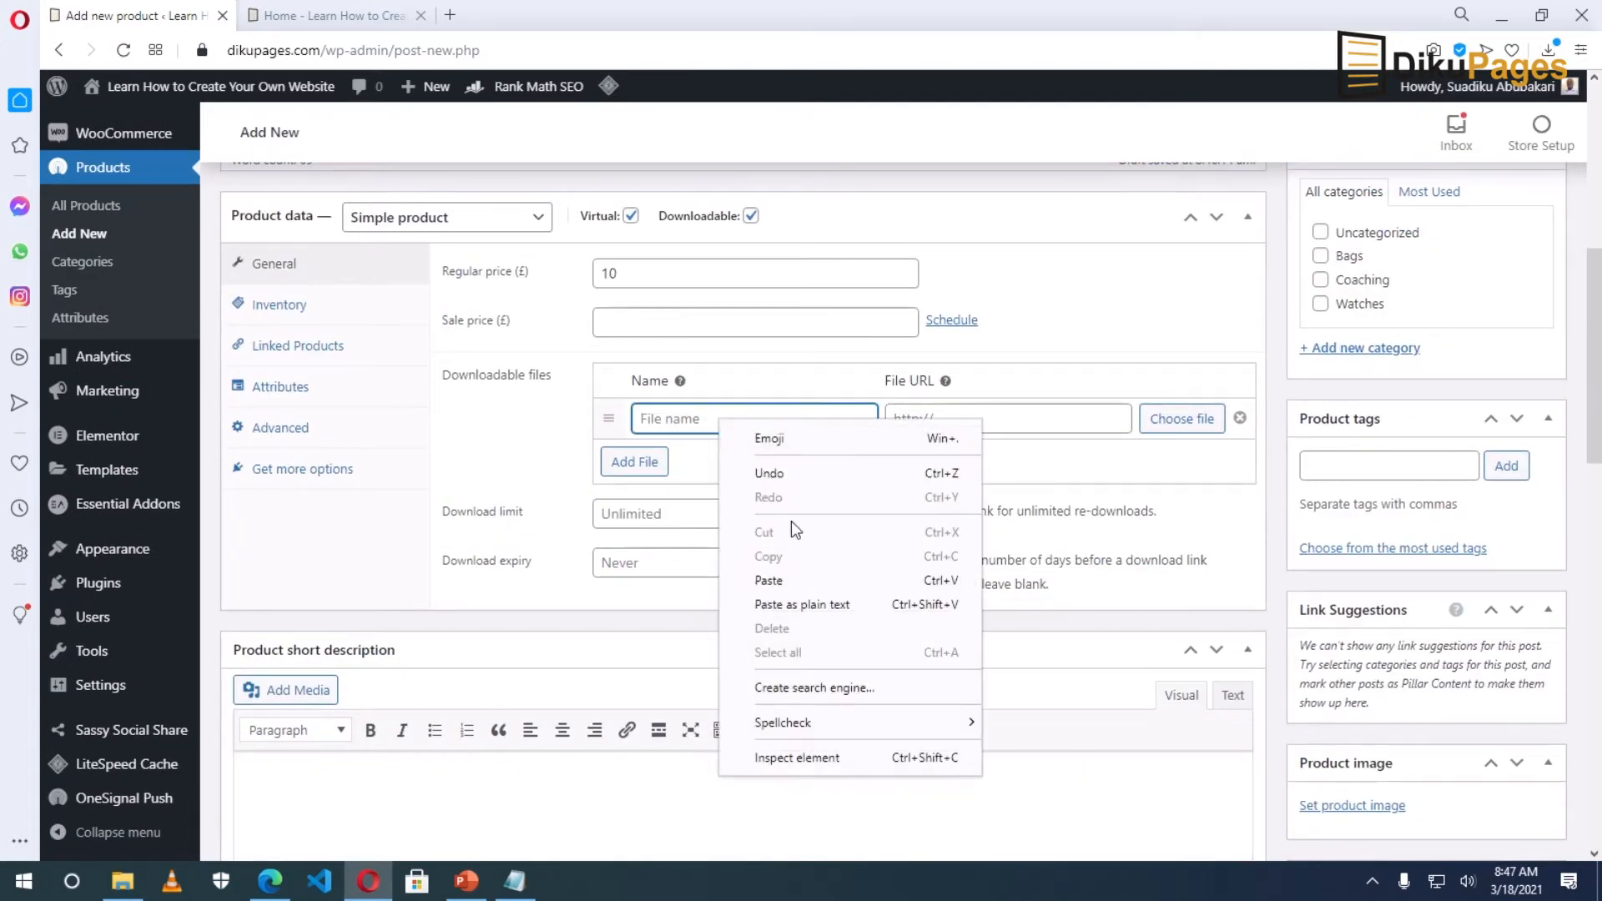
{"action": "left_click", "coordinate": [786, 579]}
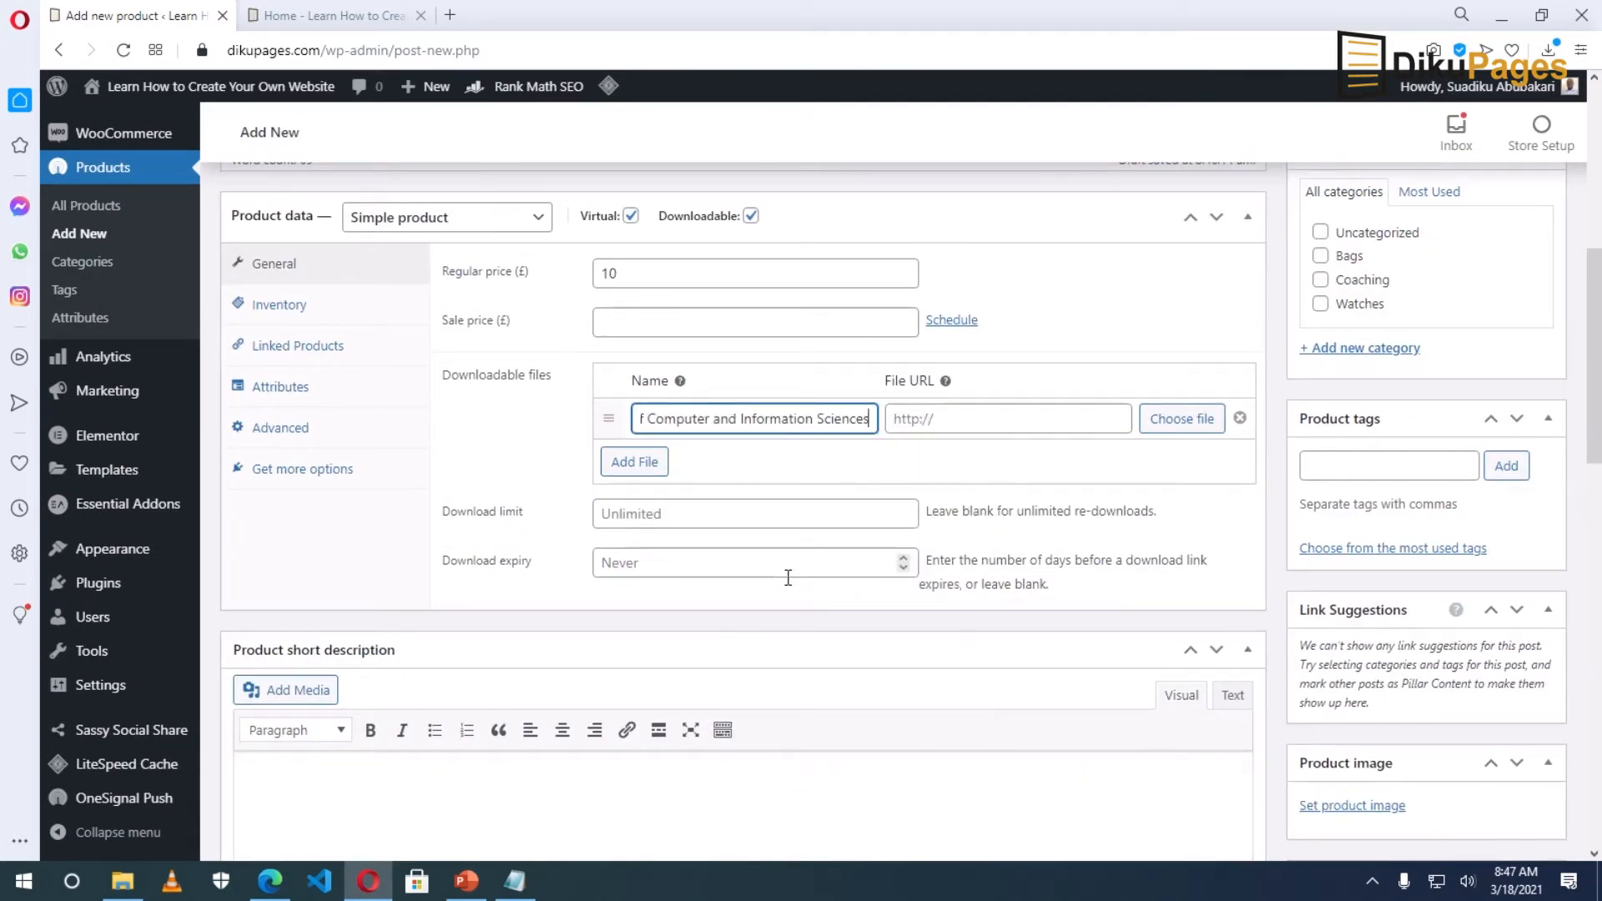
- Upload the "eBook - Diverse Journal" PDF from the Products folder and insert its URL into the downloadable file entry
{"action": "left_click", "coordinate": [922, 420]}
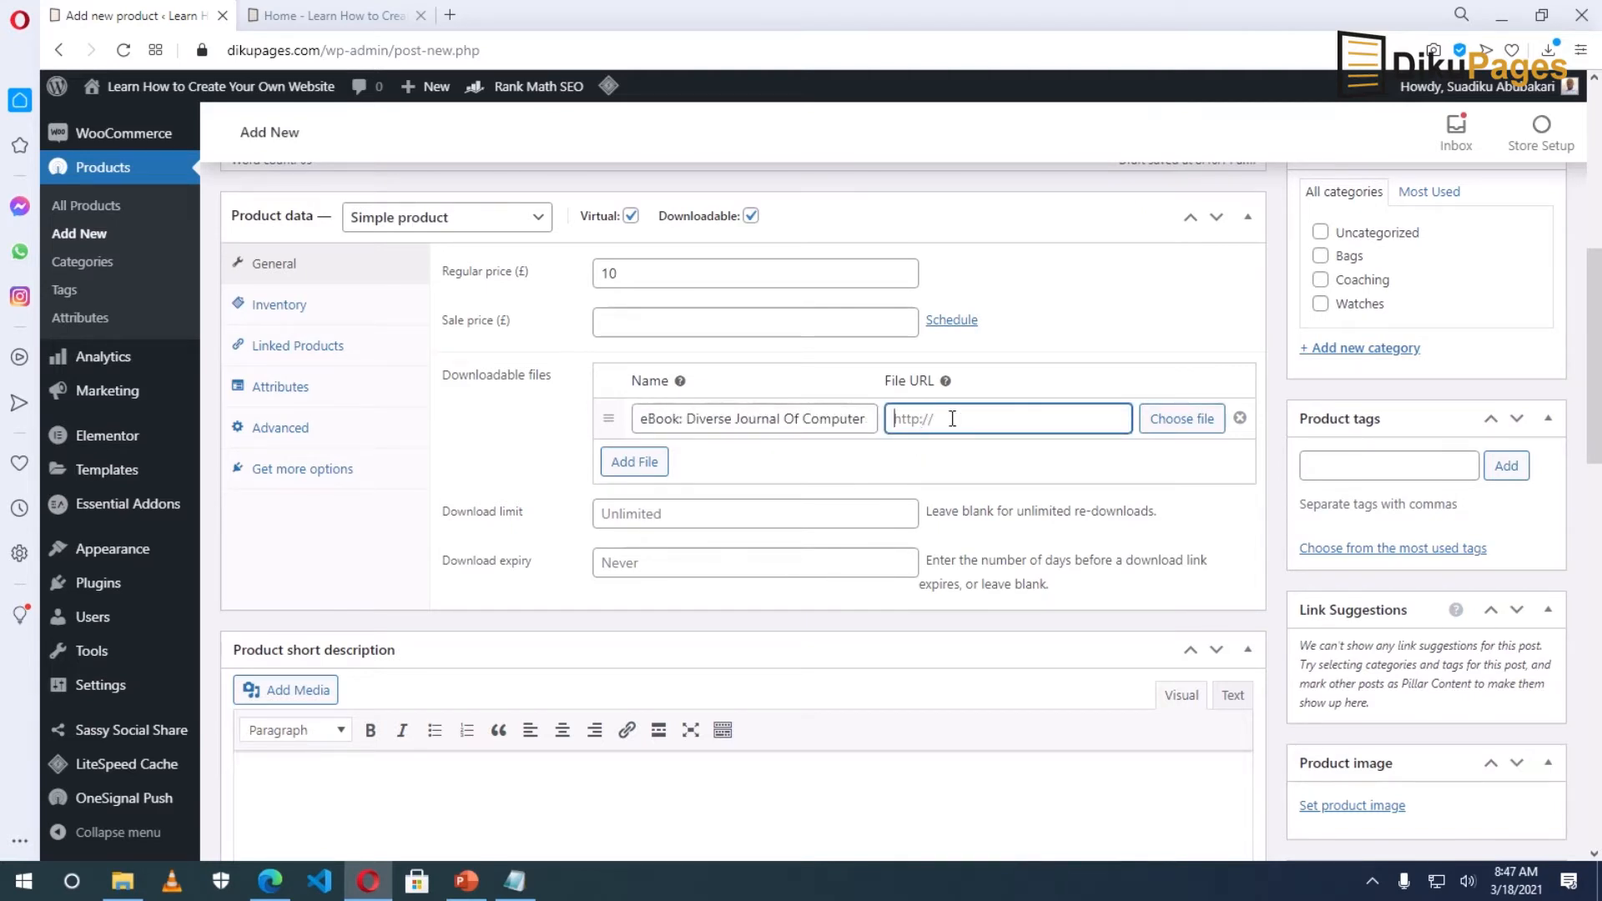
{"action": "left_click", "coordinate": [1178, 418]}
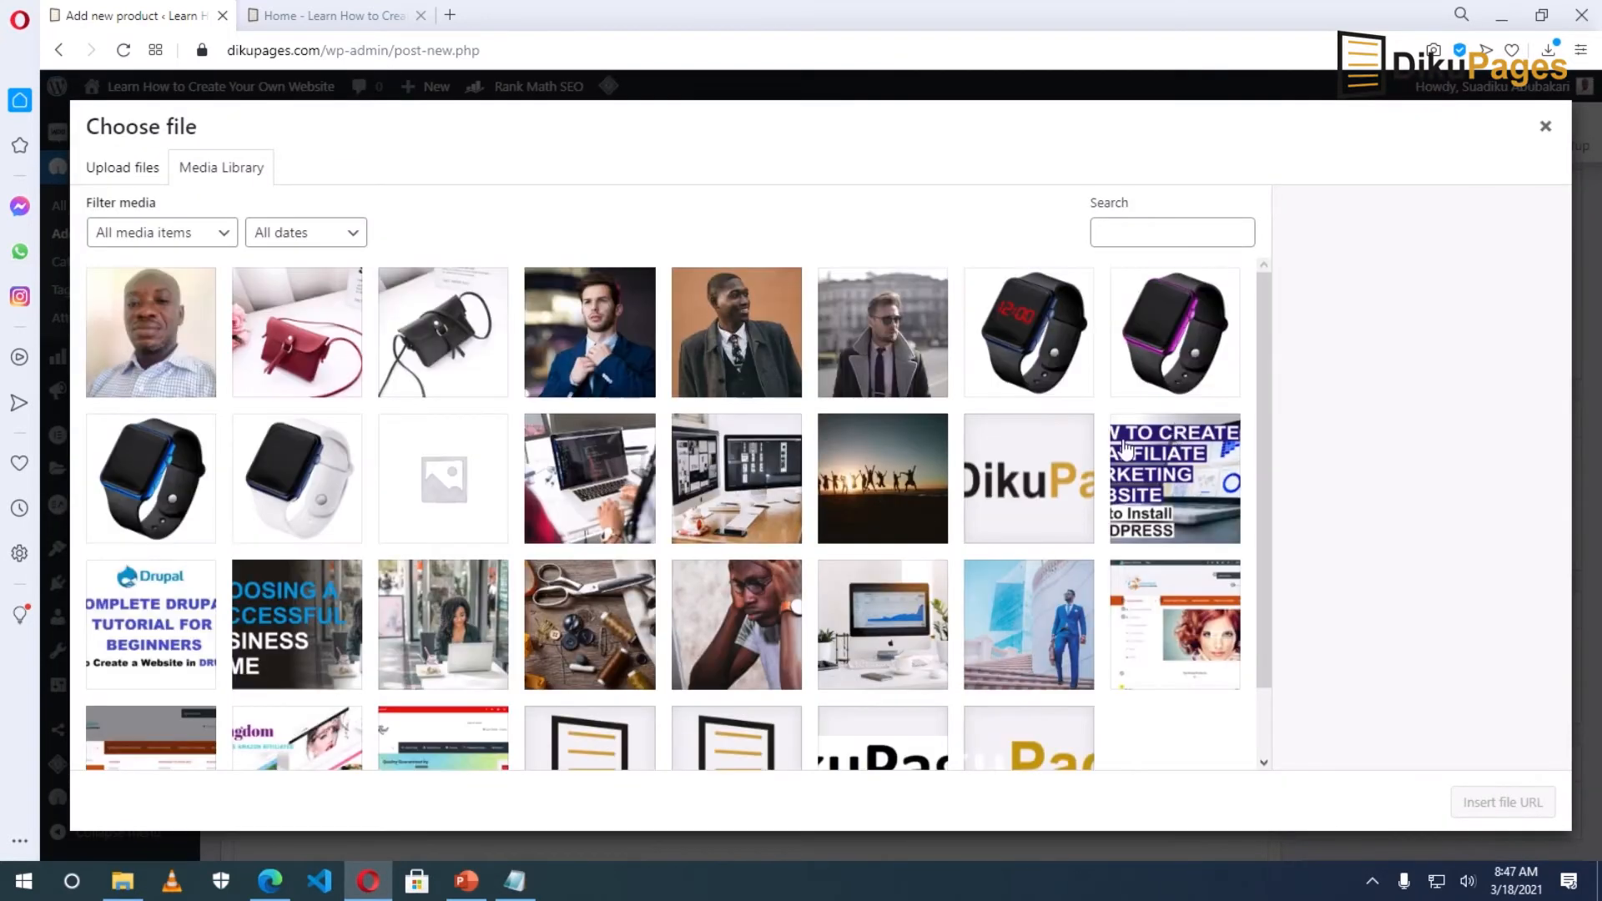
{"action": "left_click", "coordinate": [138, 171]}
{"action": "left_click", "coordinate": [797, 470]}
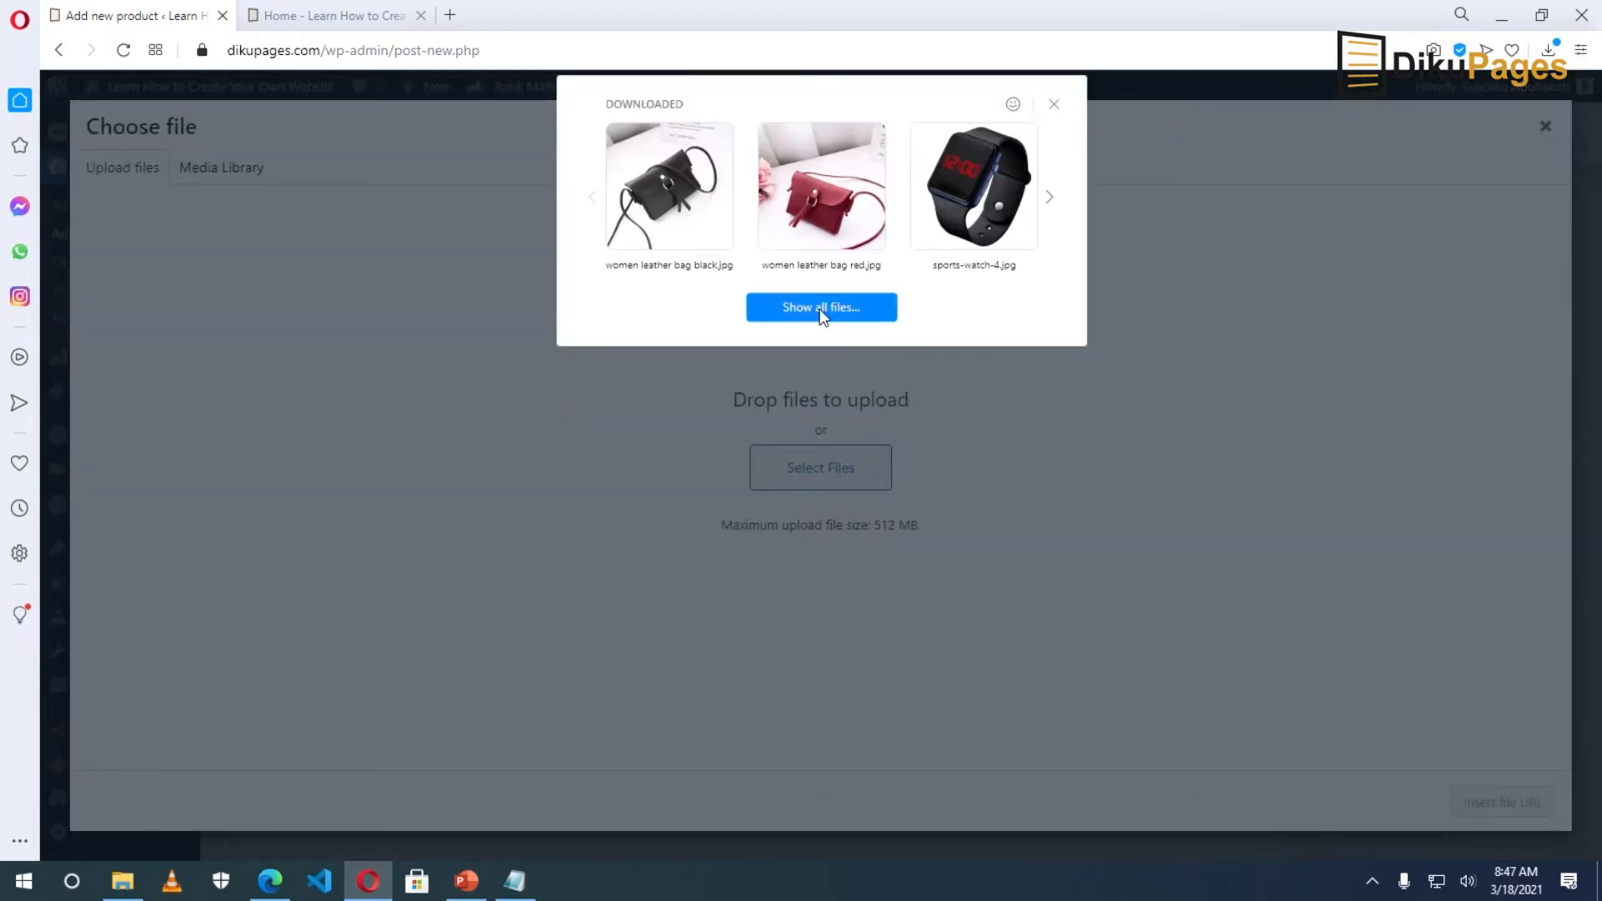
{"action": "left_click", "coordinate": [819, 305]}
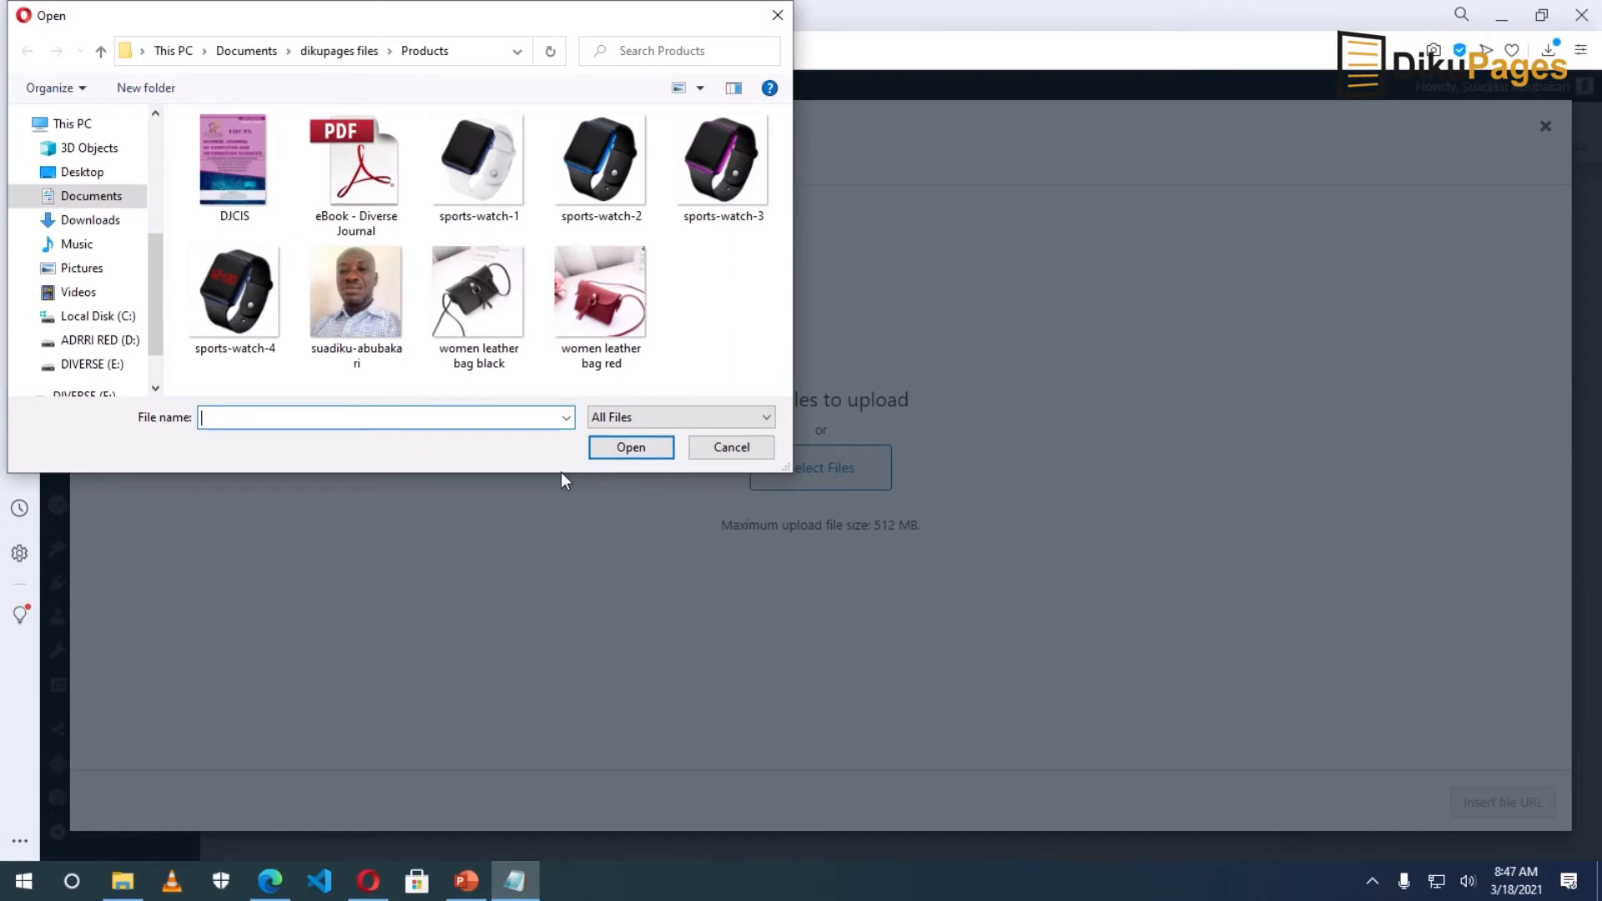
{"action": "left_click", "coordinate": [355, 173]}
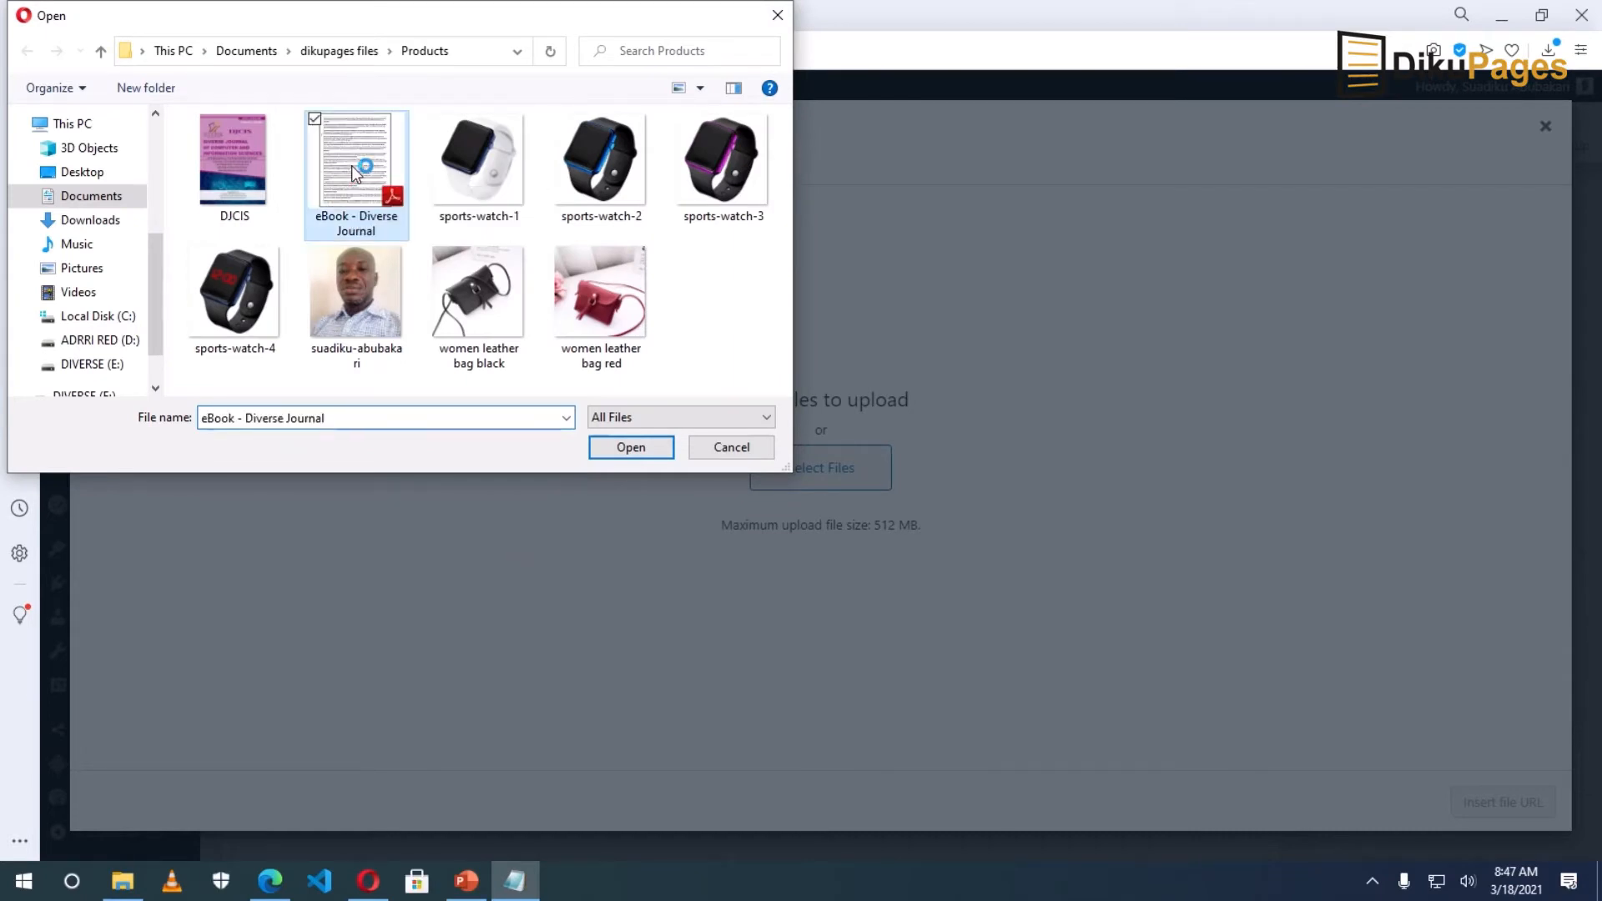
{"action": "left_click", "coordinate": [630, 451]}
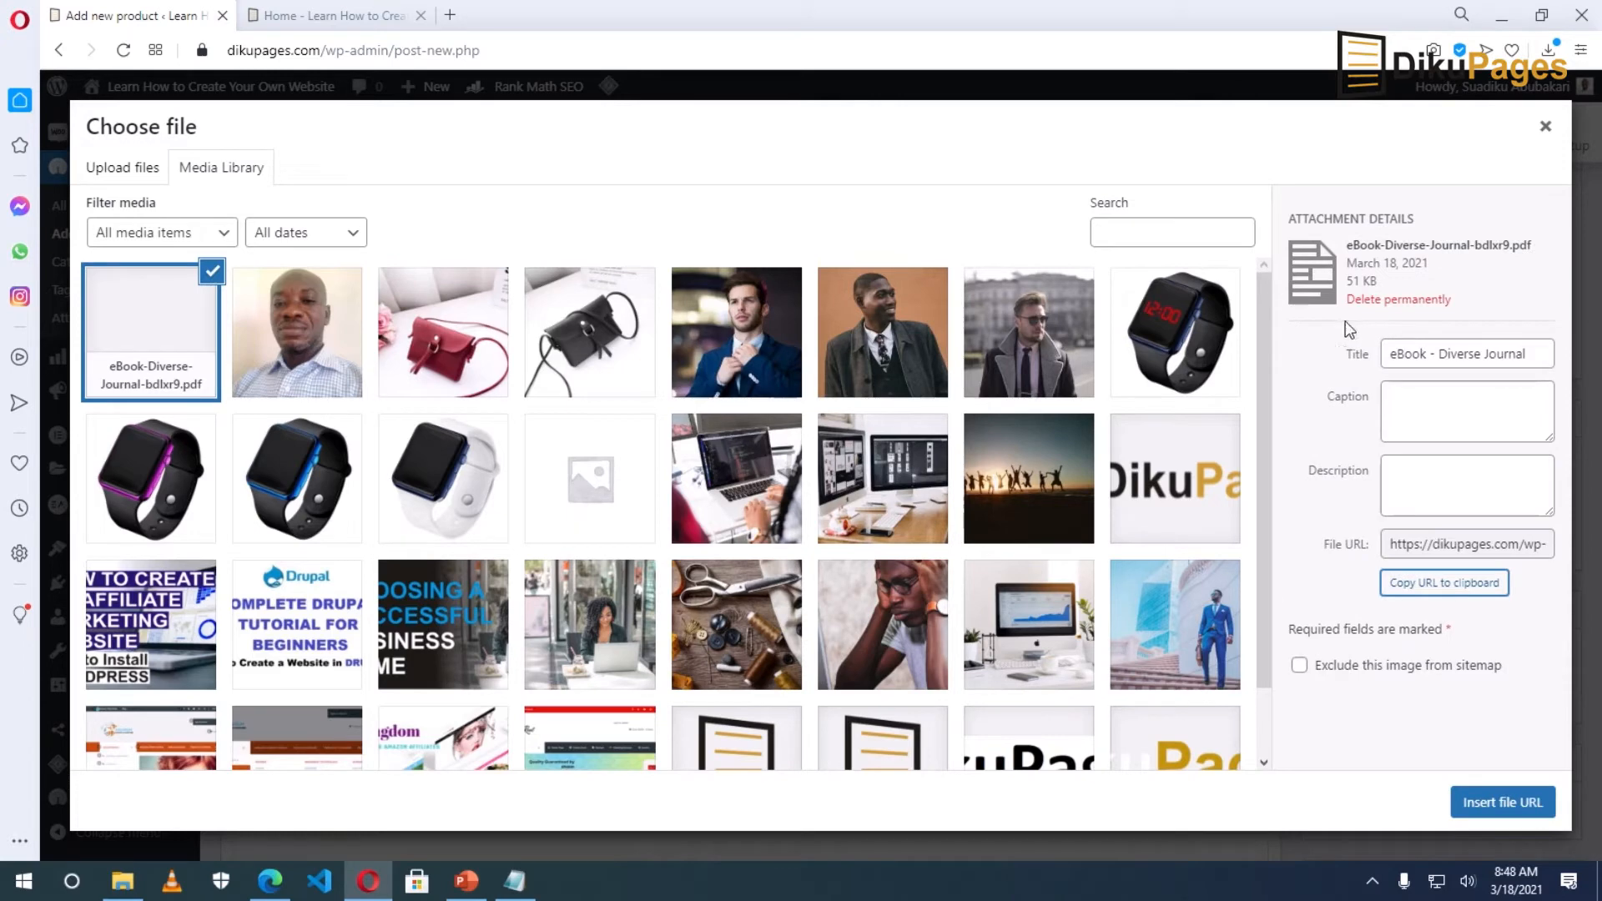
{"action": "left_click", "coordinate": [1505, 799]}
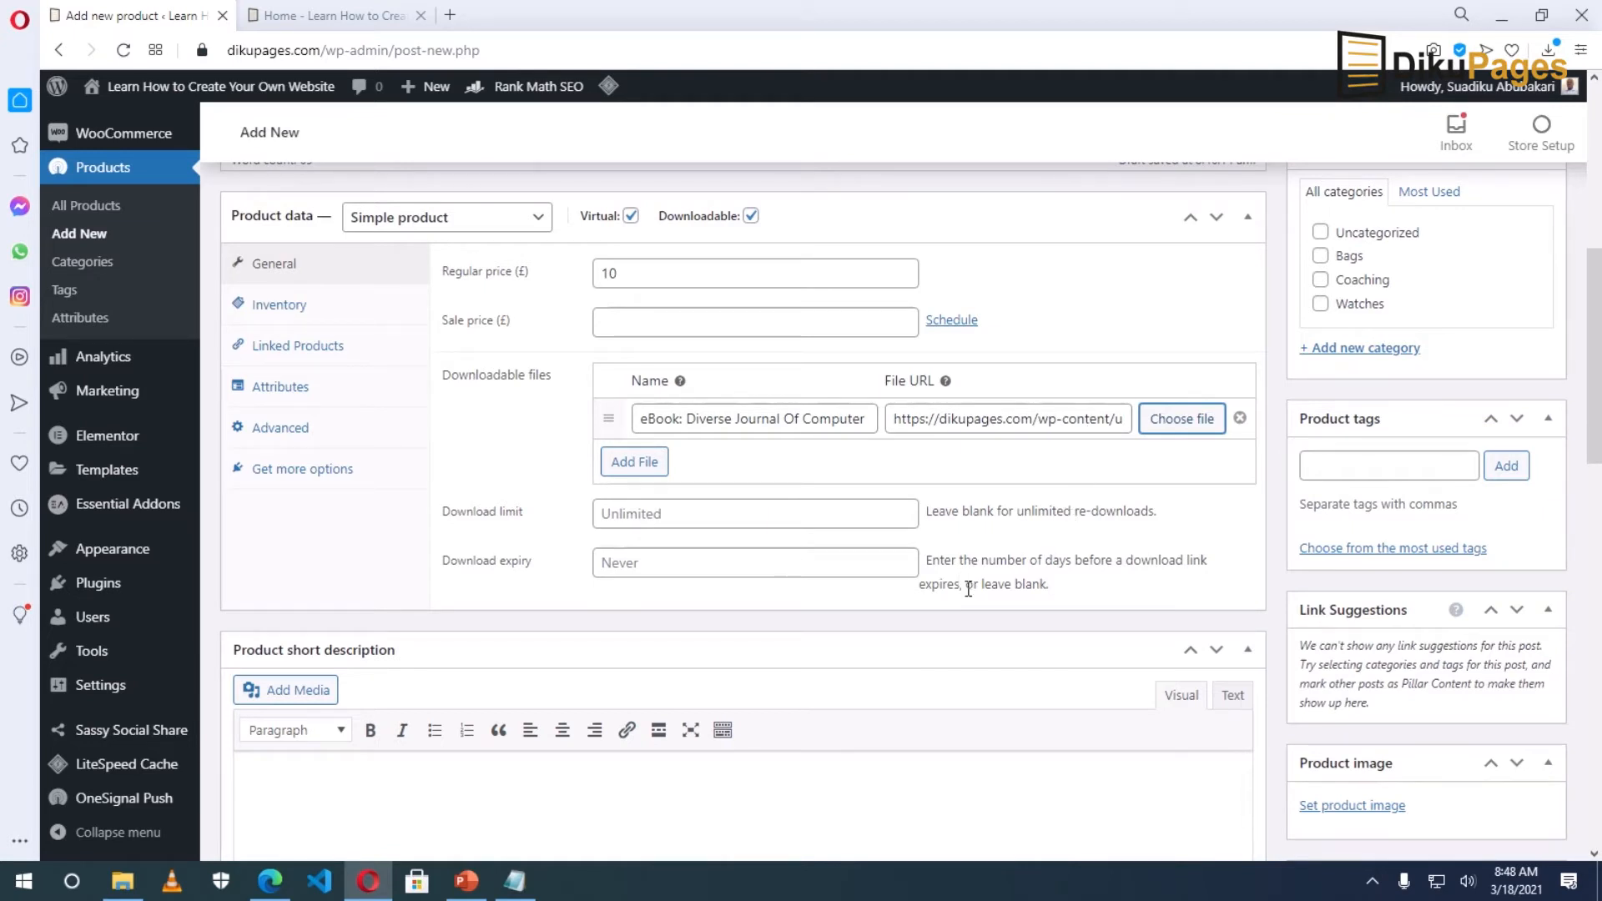
- Set the download limit to 10 and the download expiry to 99 days
{"action": "left_click", "coordinate": [664, 515]}
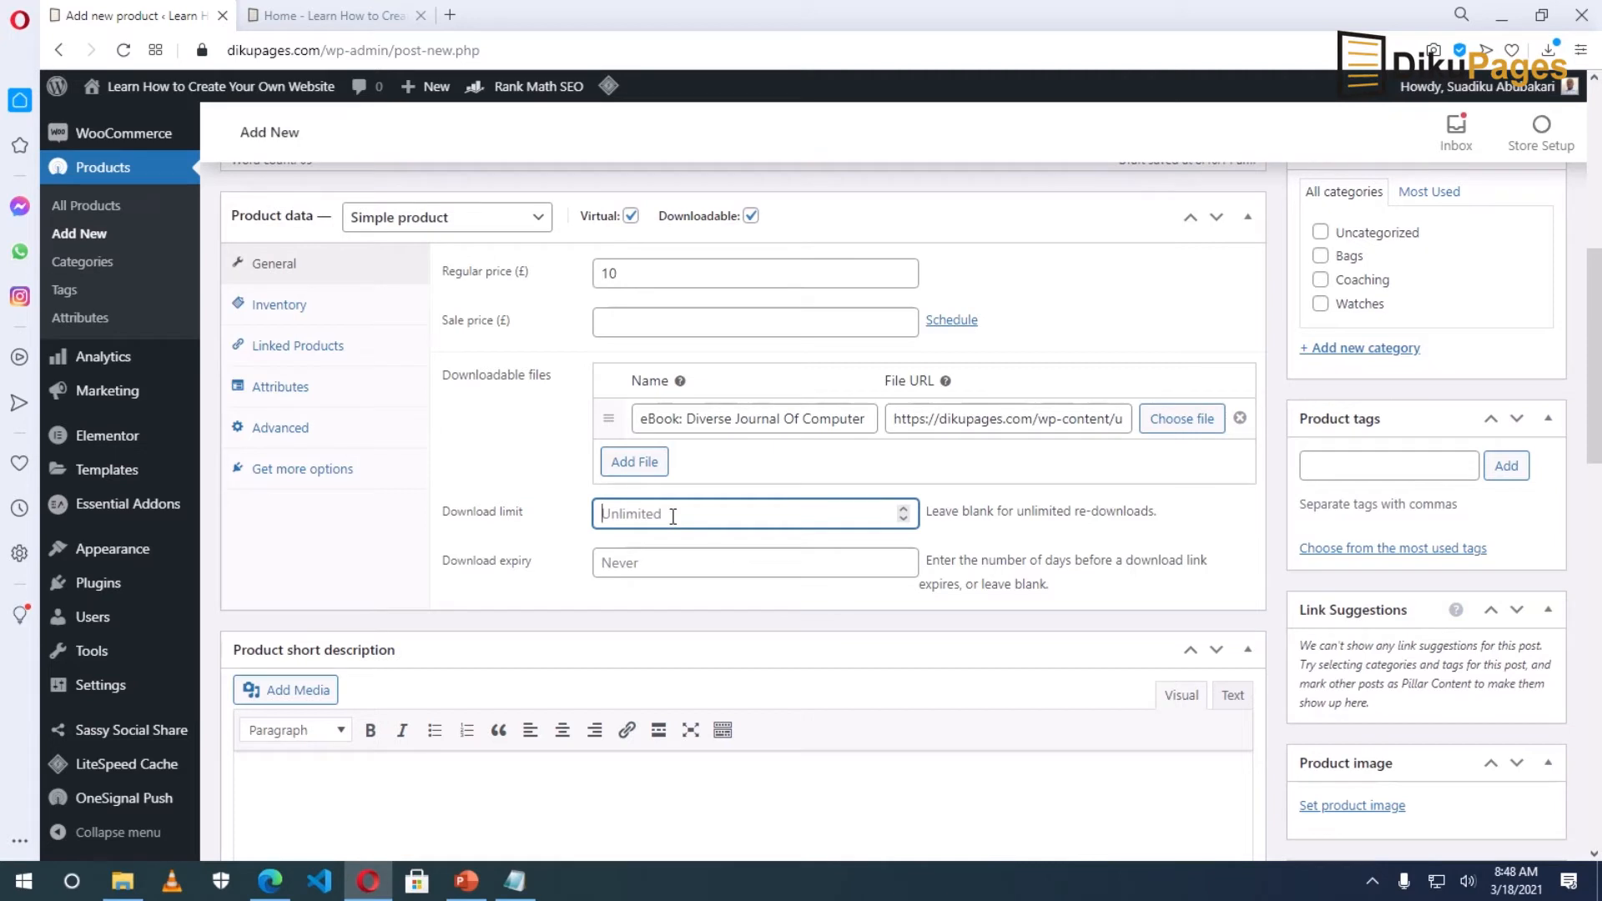
{"action": "type", "text": "10"}
{"action": "left_click", "coordinate": [658, 565]}
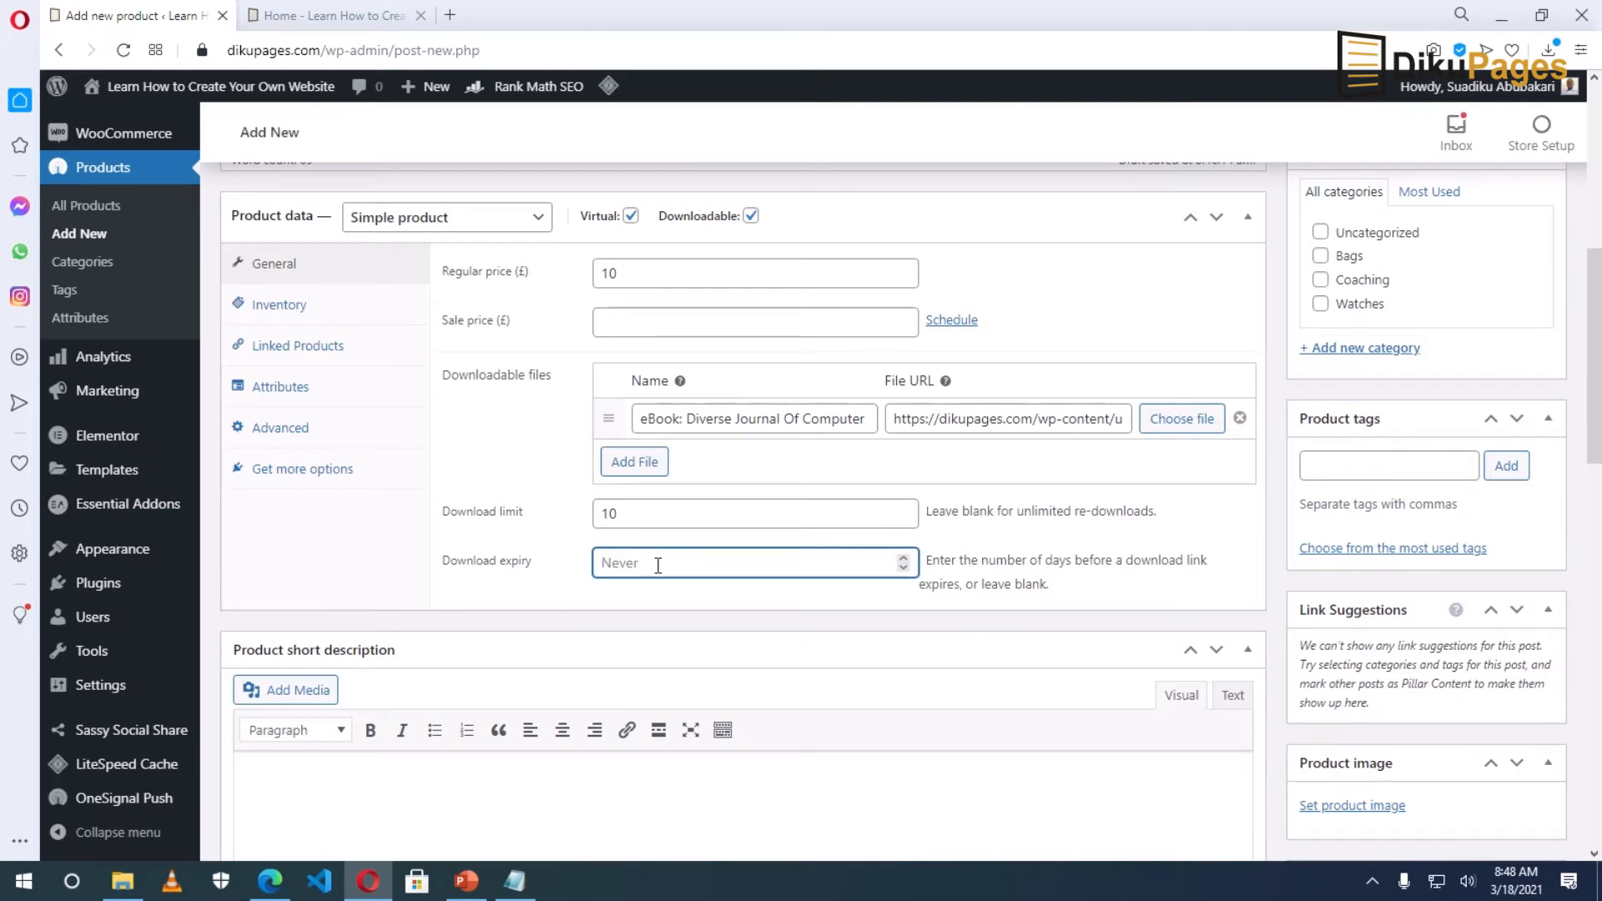
{"action": "type", "text": "100"}
{"action": "key", "text": "BackSpace"}
{"action": "key", "text": "BackSpace"}
{"action": "type", "text": "99"}
- Enter the product short description "Learn how to publish in the Diverse Journal of Computer and Information Sciences"
{"action": "left_click", "coordinate": [555, 815]}
{"action": "scroll", "coordinate": [449, 780], "scroll_direction": "down", "scroll_amount": 2}
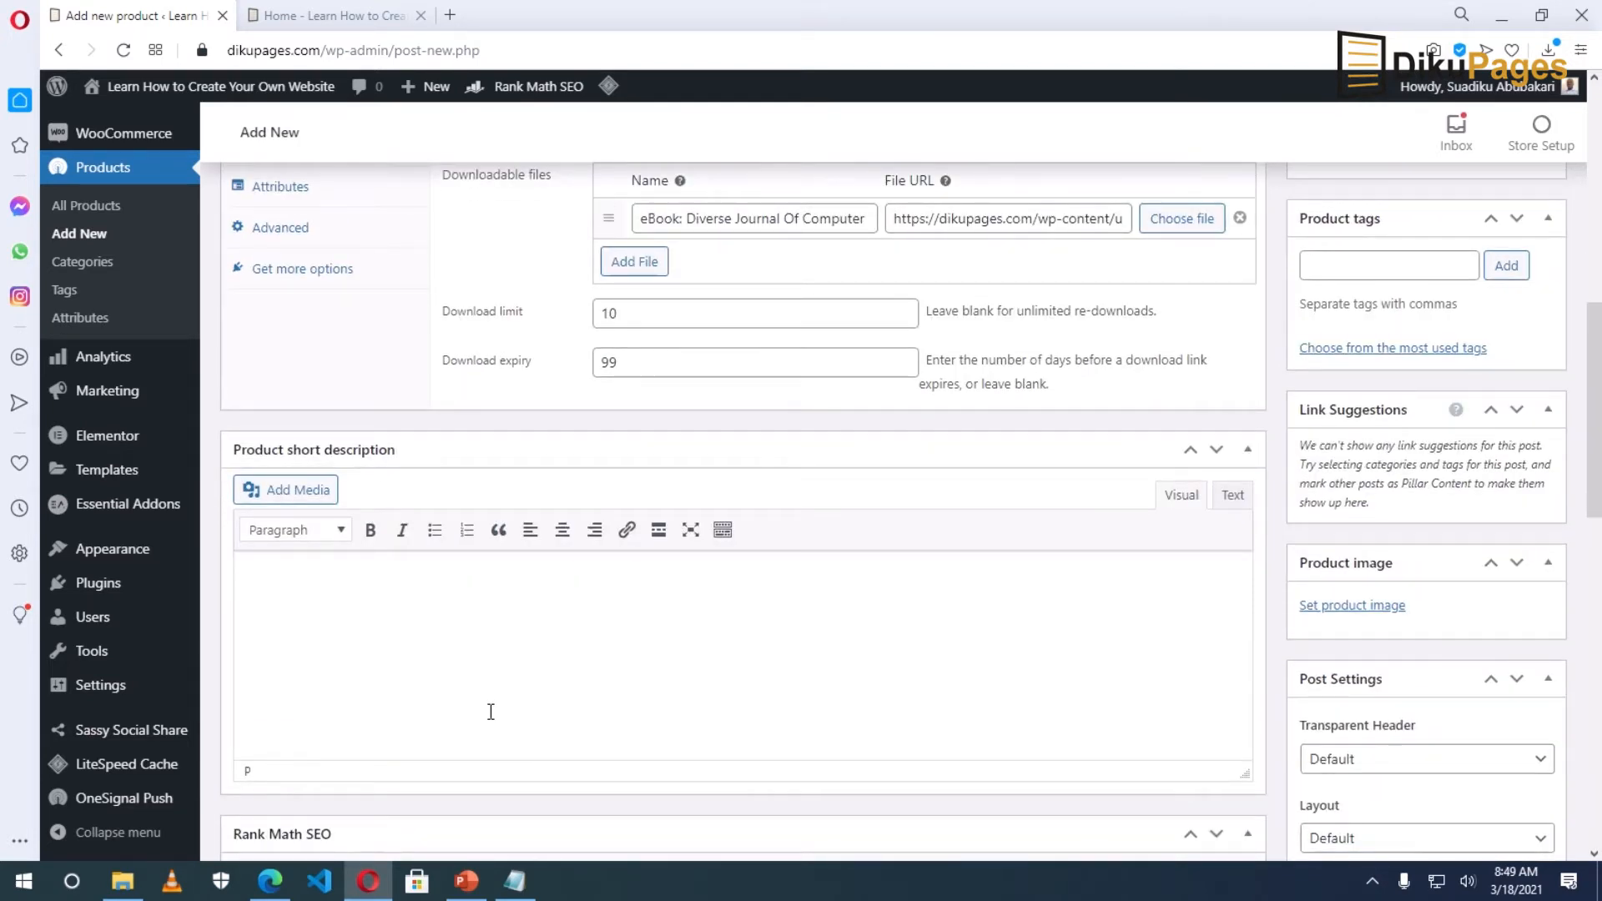
{"action": "type", "text": "earn how to publish"}
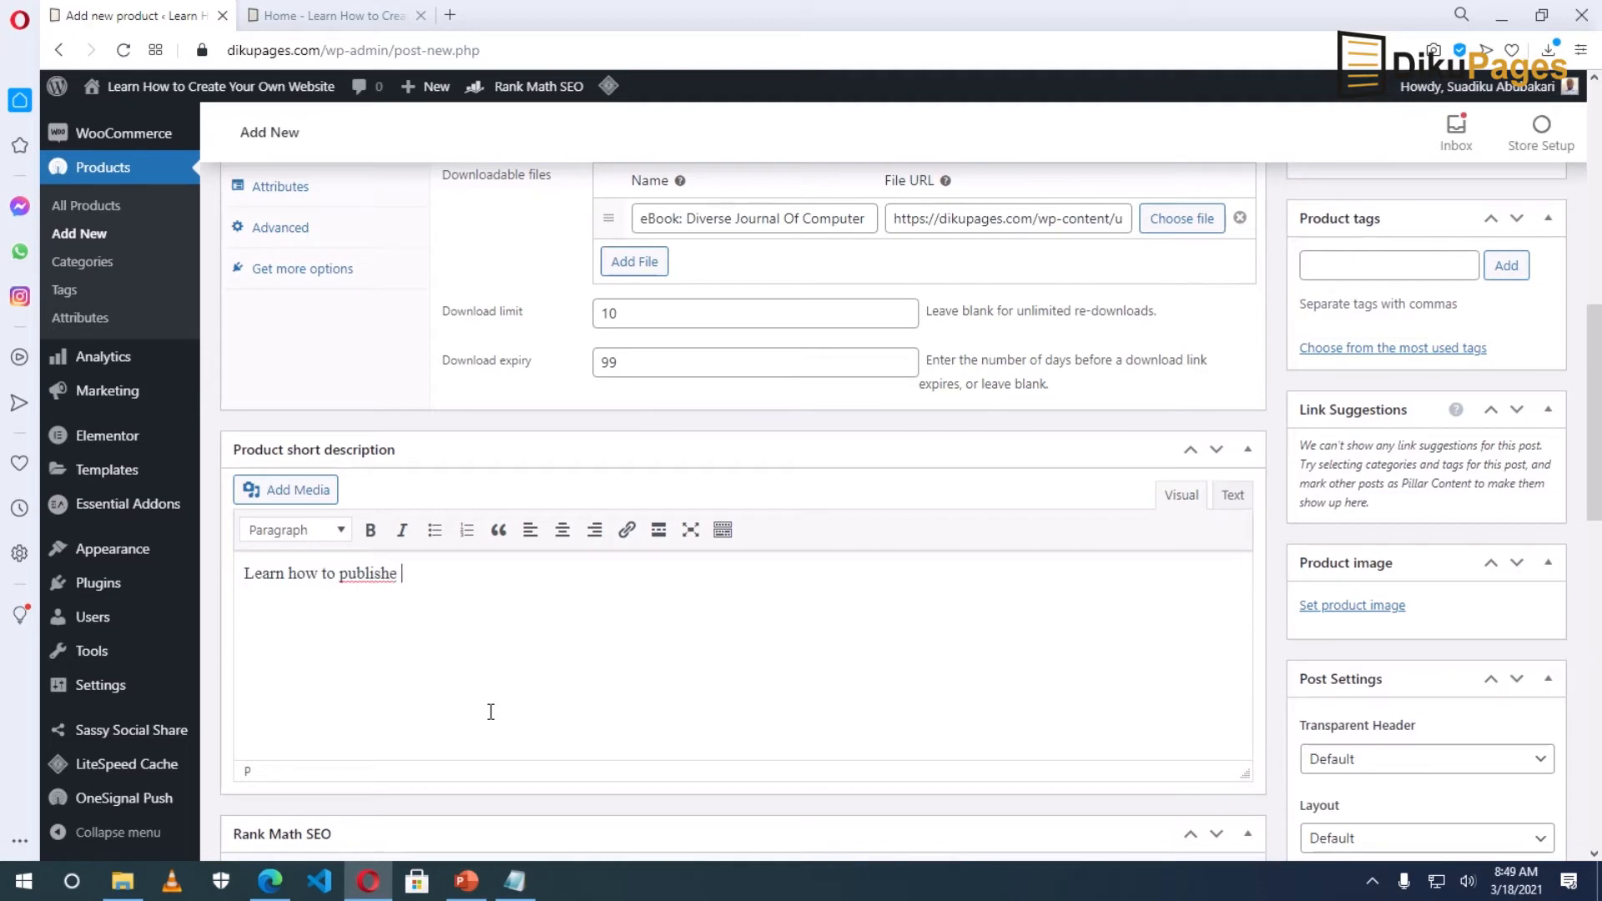
{"action": "type", "text": " in the Diver"}
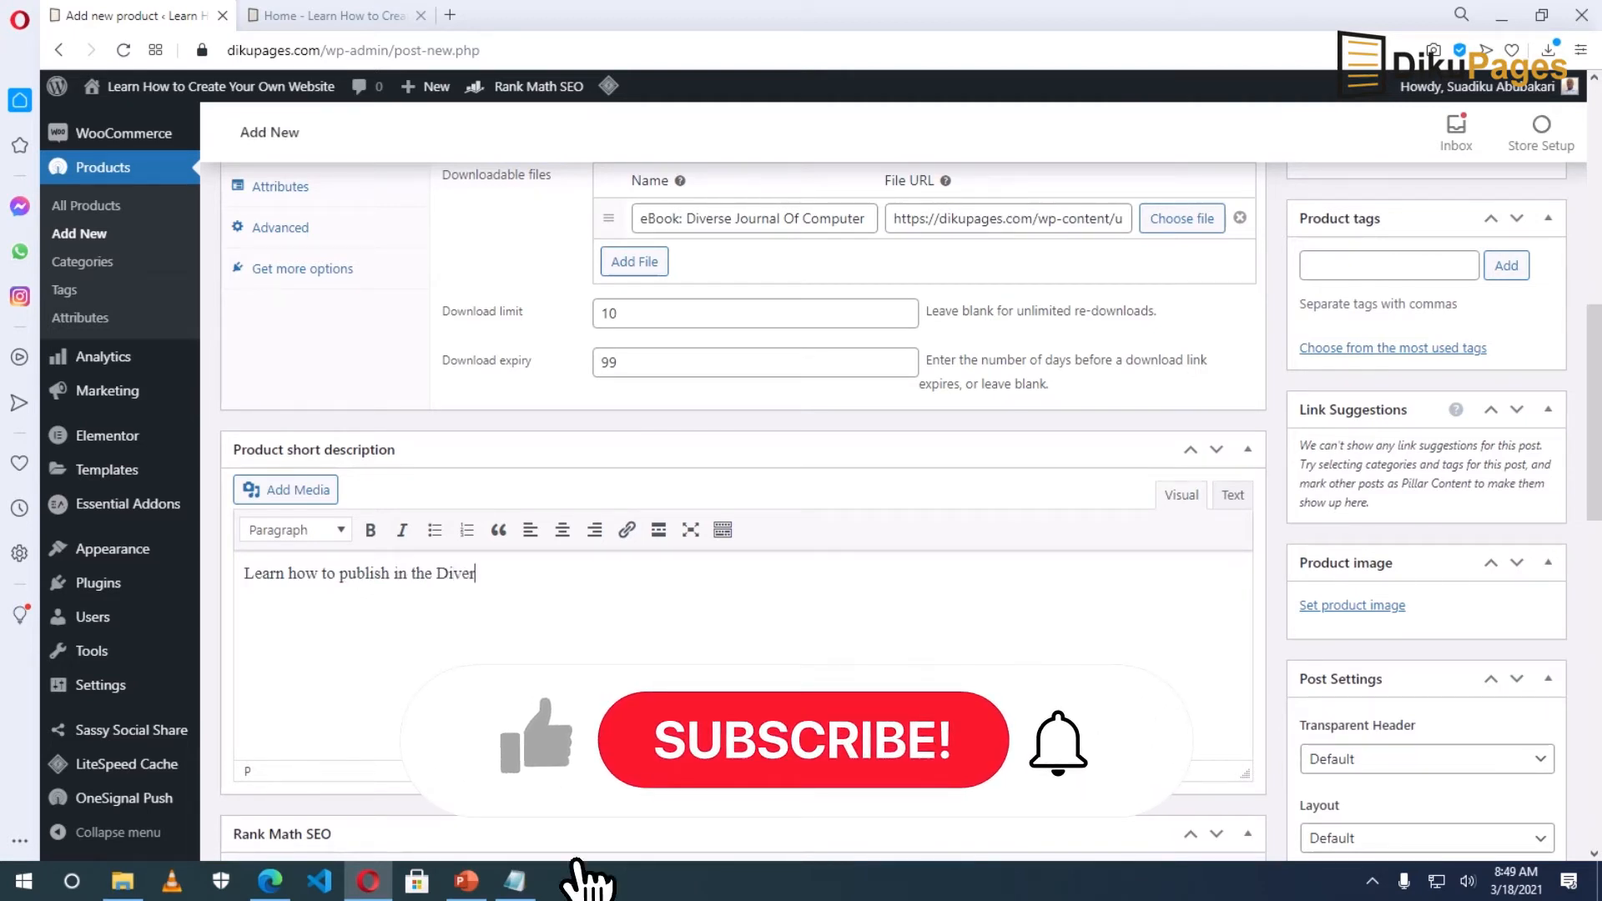
{"action": "type", "text": "se Journal "}
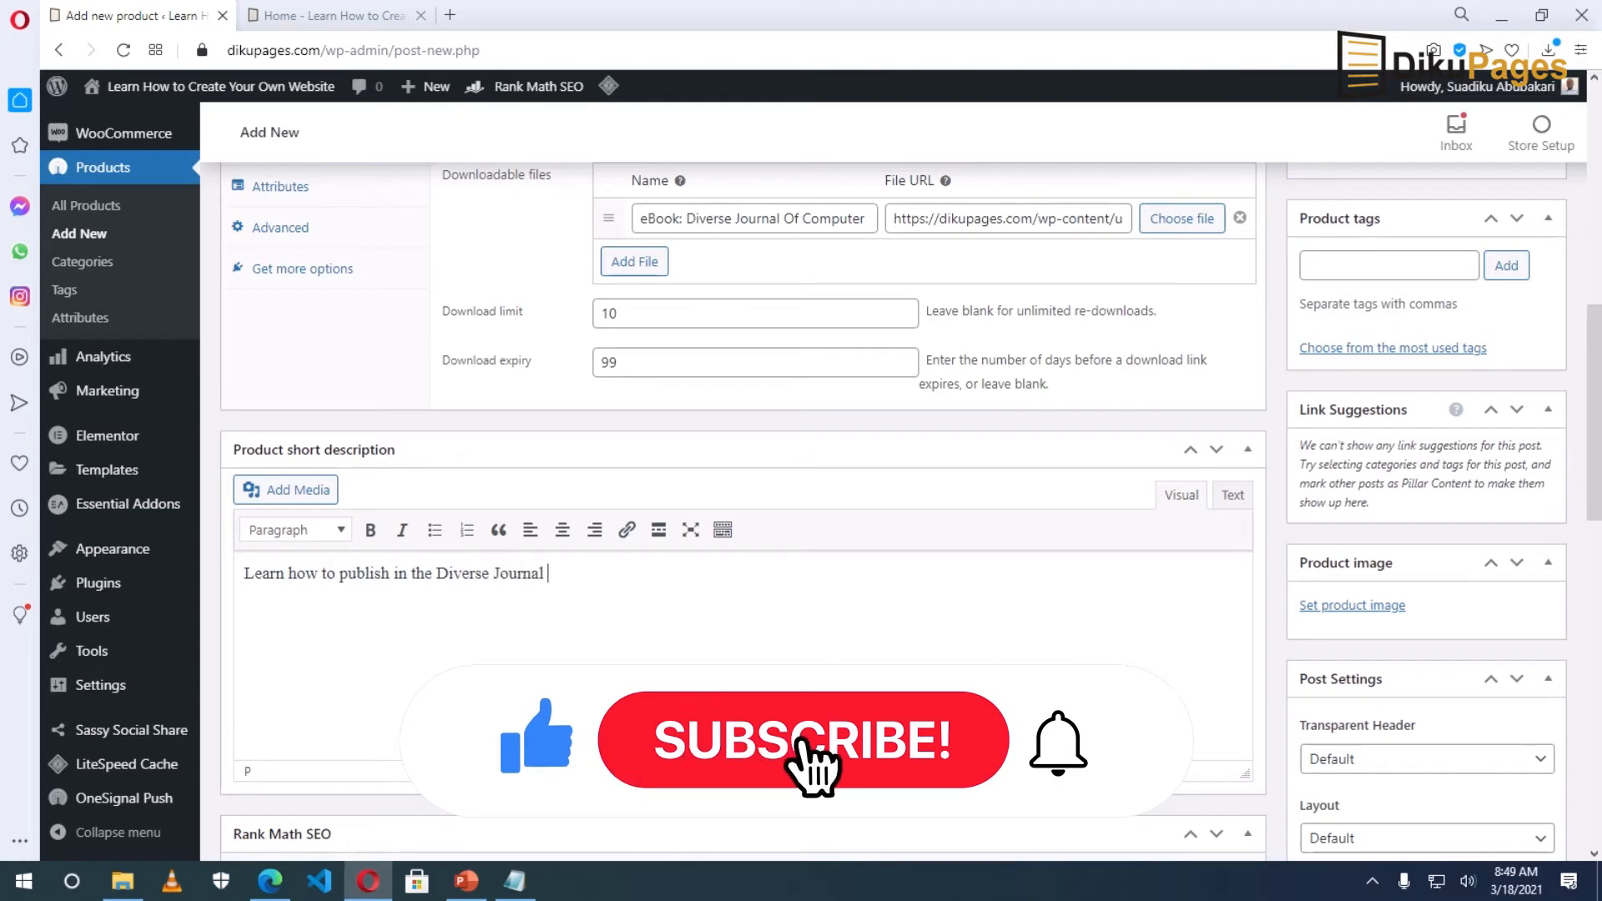
{"action": "type", "text": "of Compute"}
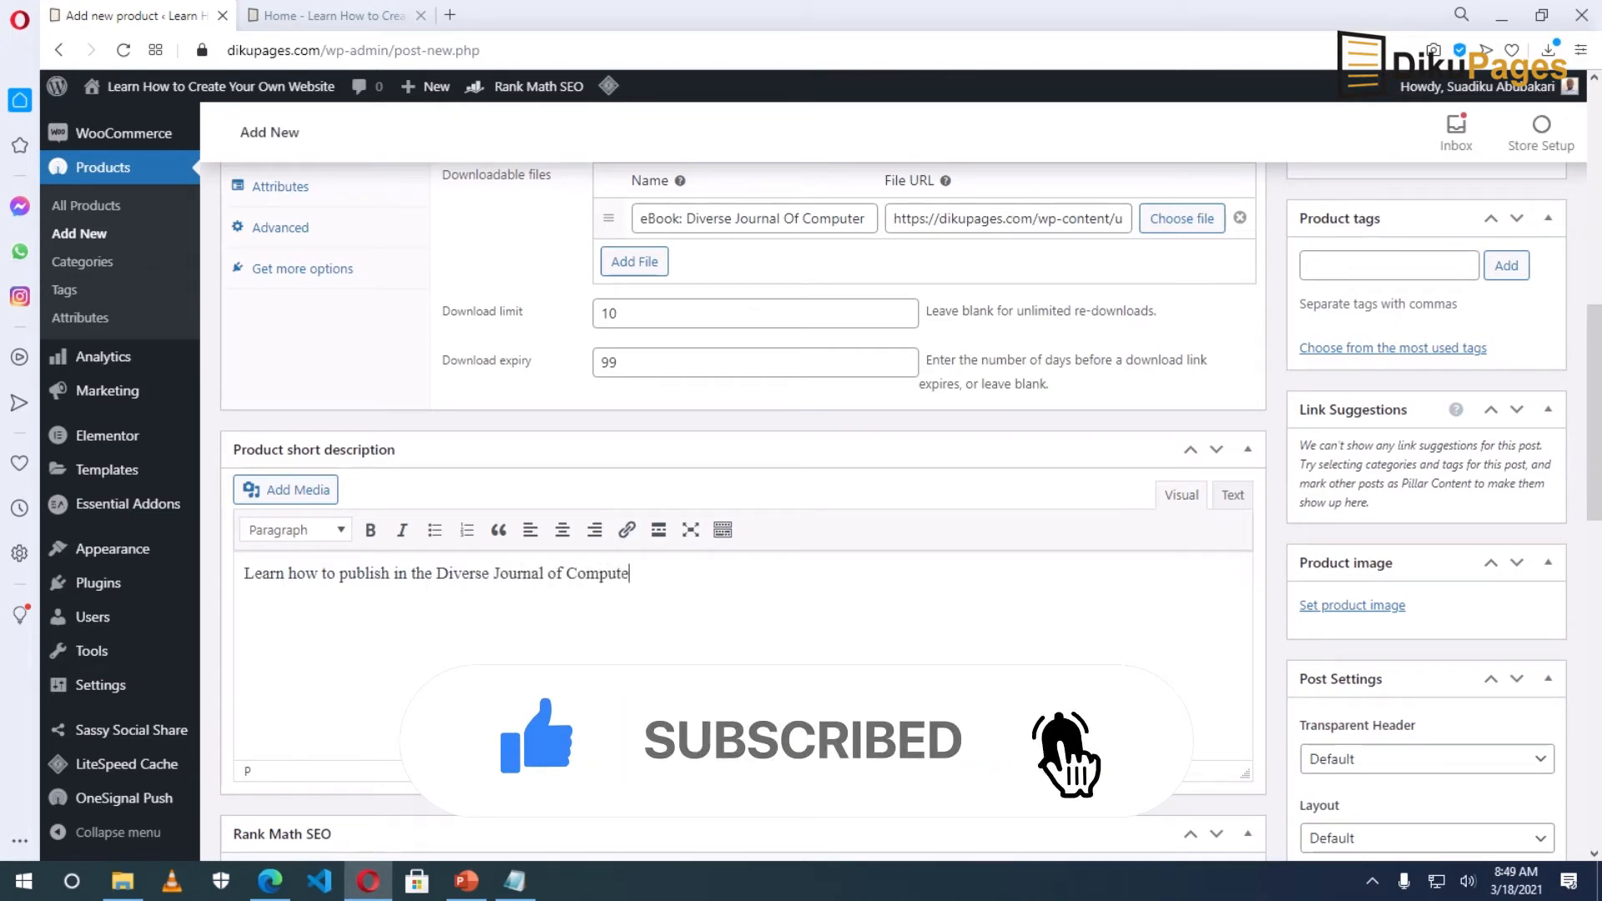
{"action": "type", "text": "r and Informa"}
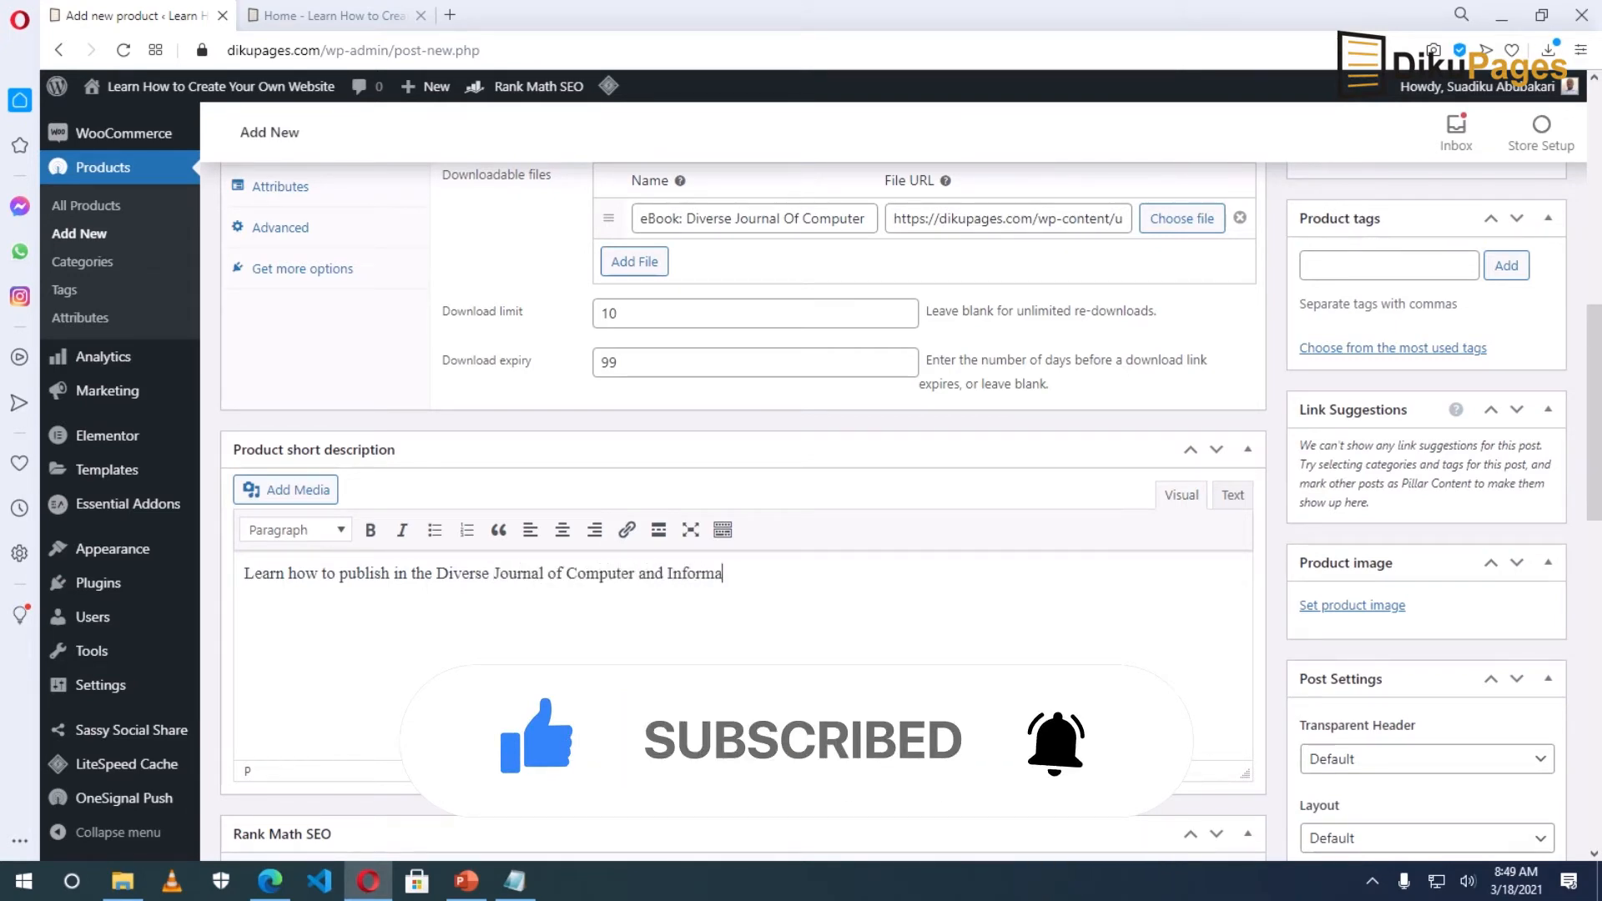
{"action": "type", "text": "tion Sciences"}
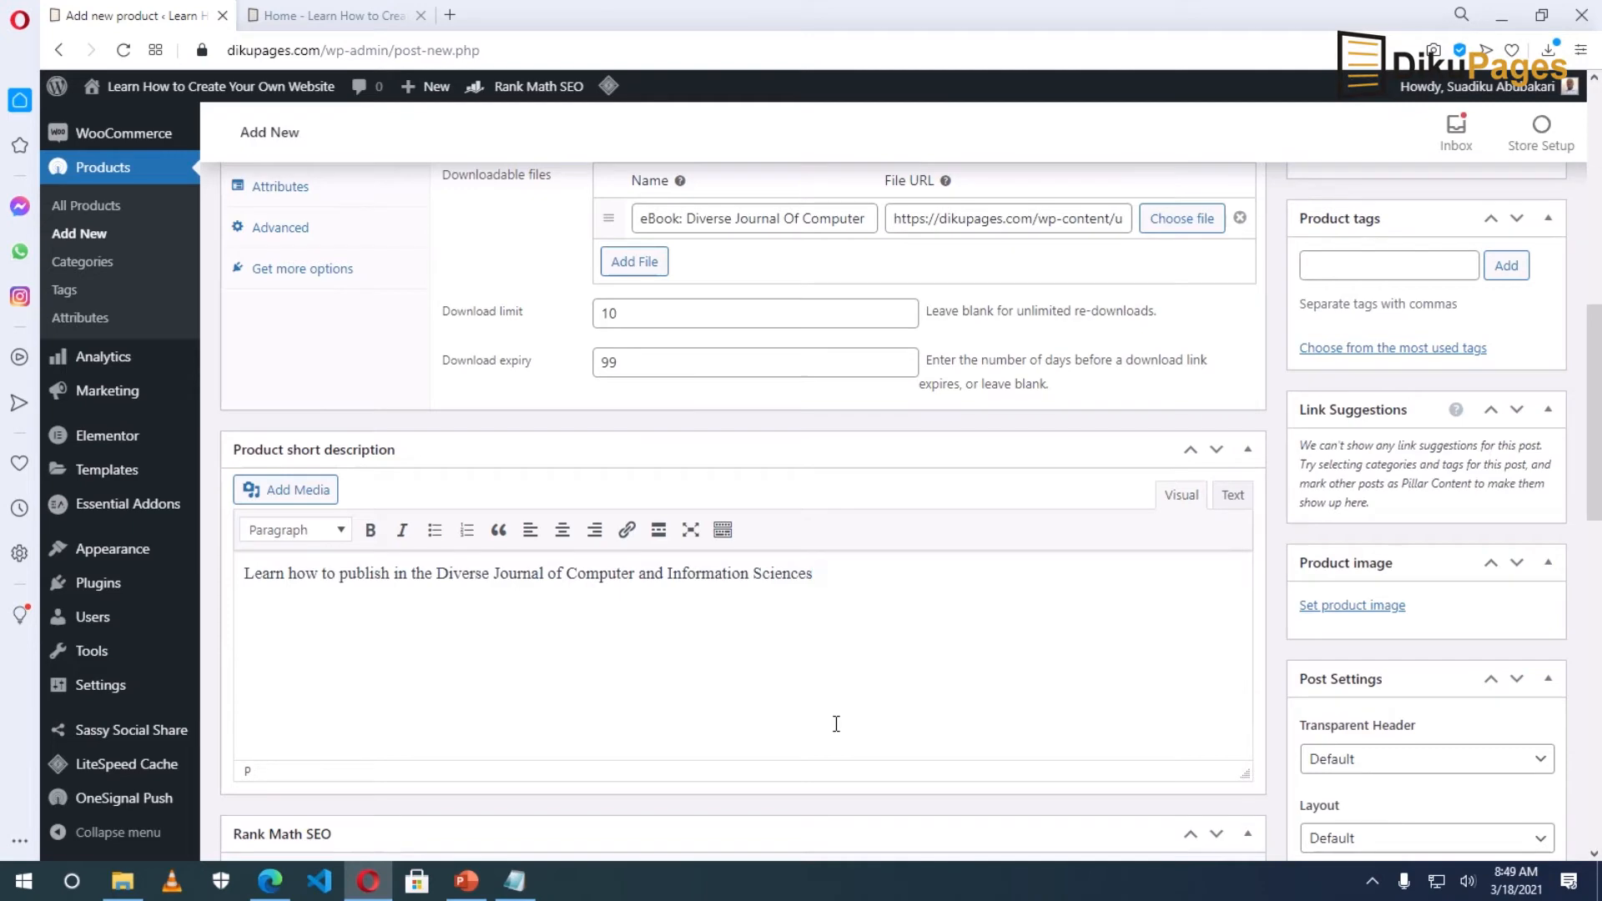
- Create a new product category named "eBooks" without a parent and assign it to the product
{"action": "scroll", "coordinate": [916, 728], "scroll_direction": "up", "scroll_amount": 5}
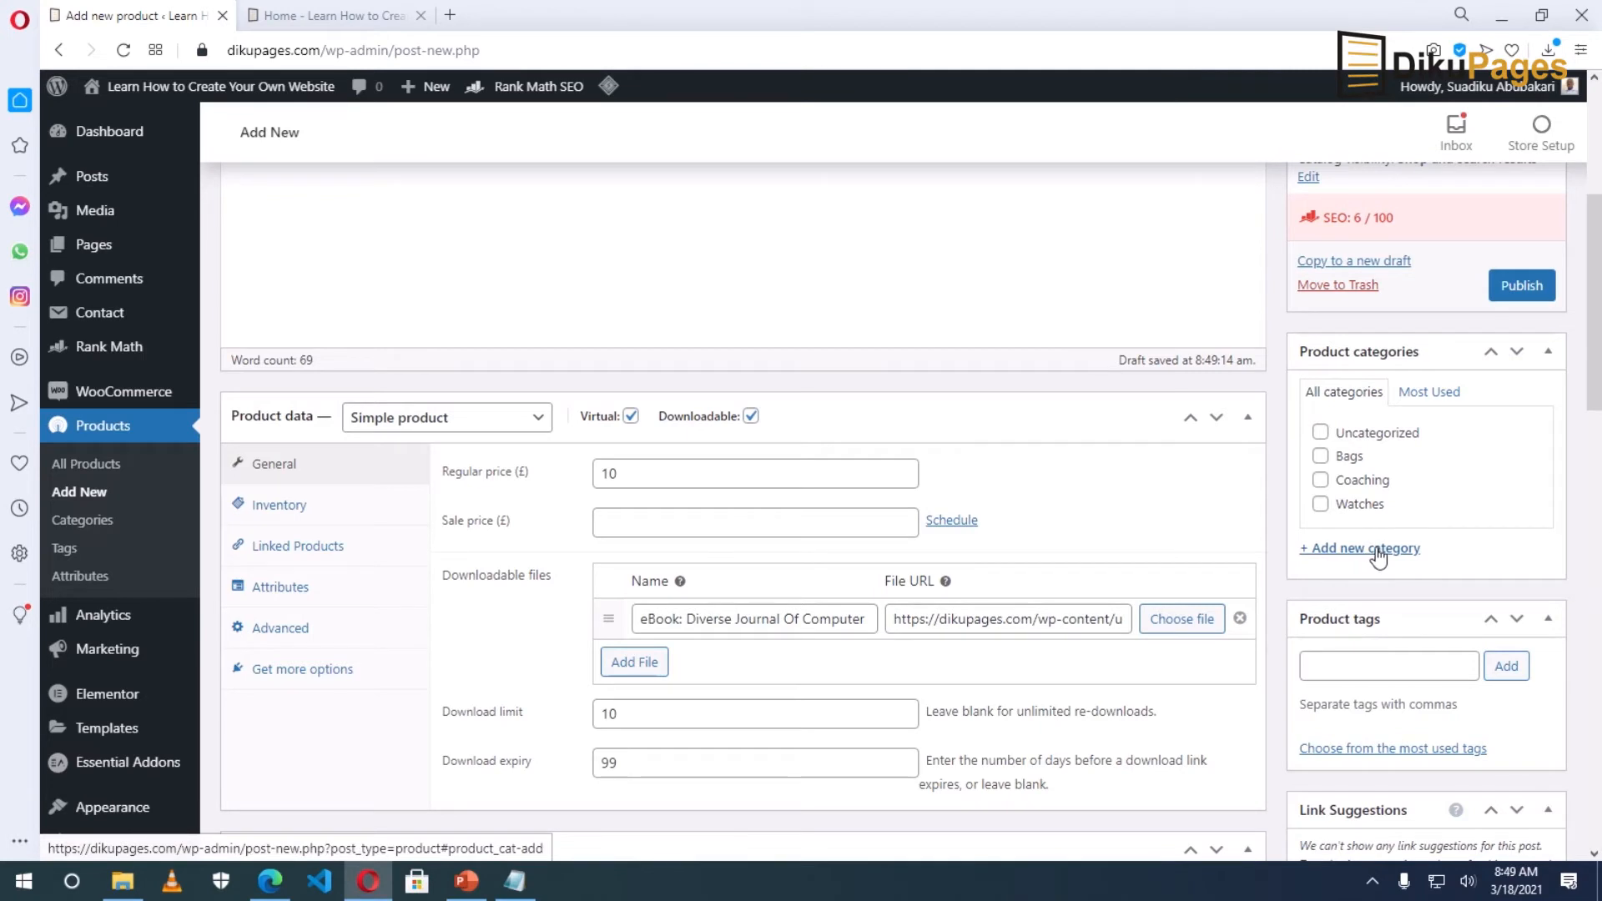
{"action": "left_click", "coordinate": [1378, 552]}
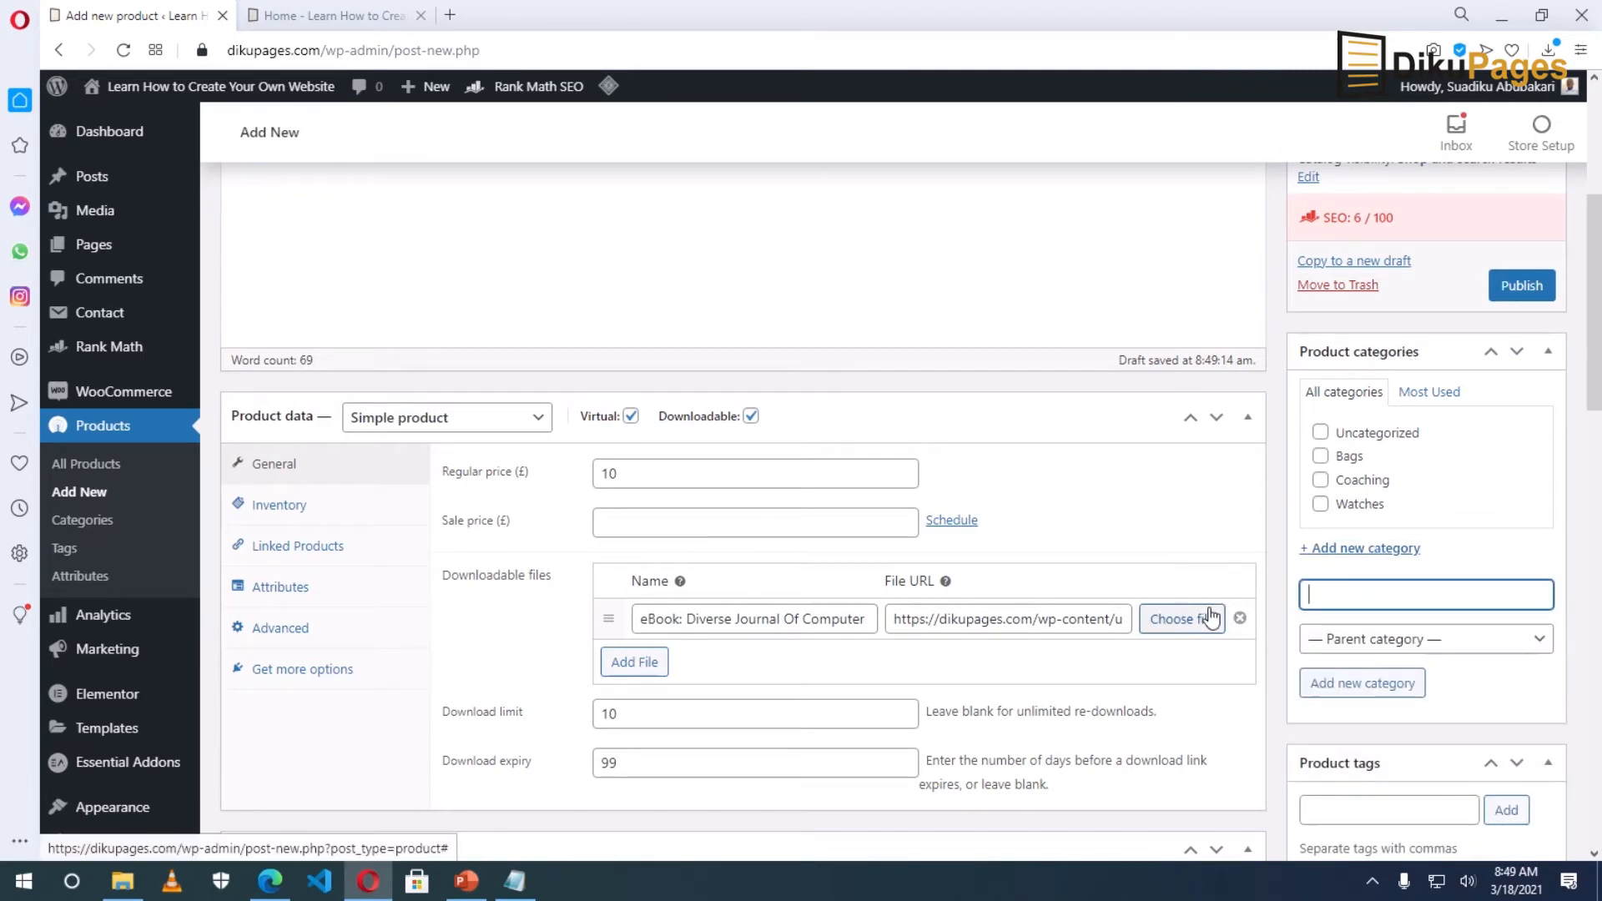
{"action": "type", "text": "eBooks"}
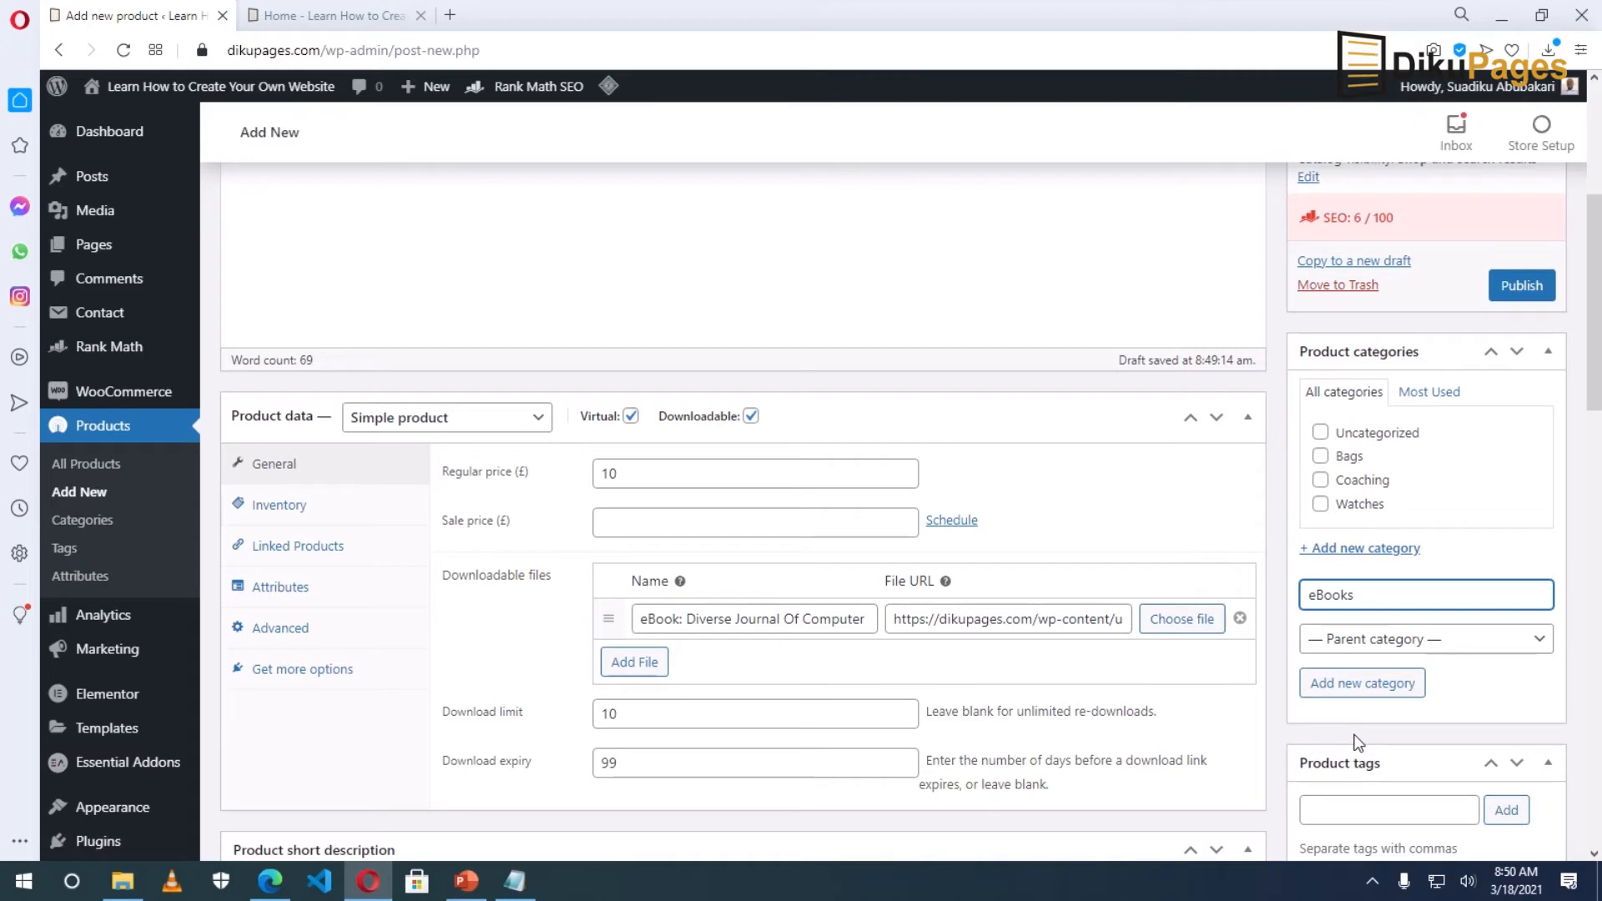
{"action": "left_click", "coordinate": [1405, 643]}
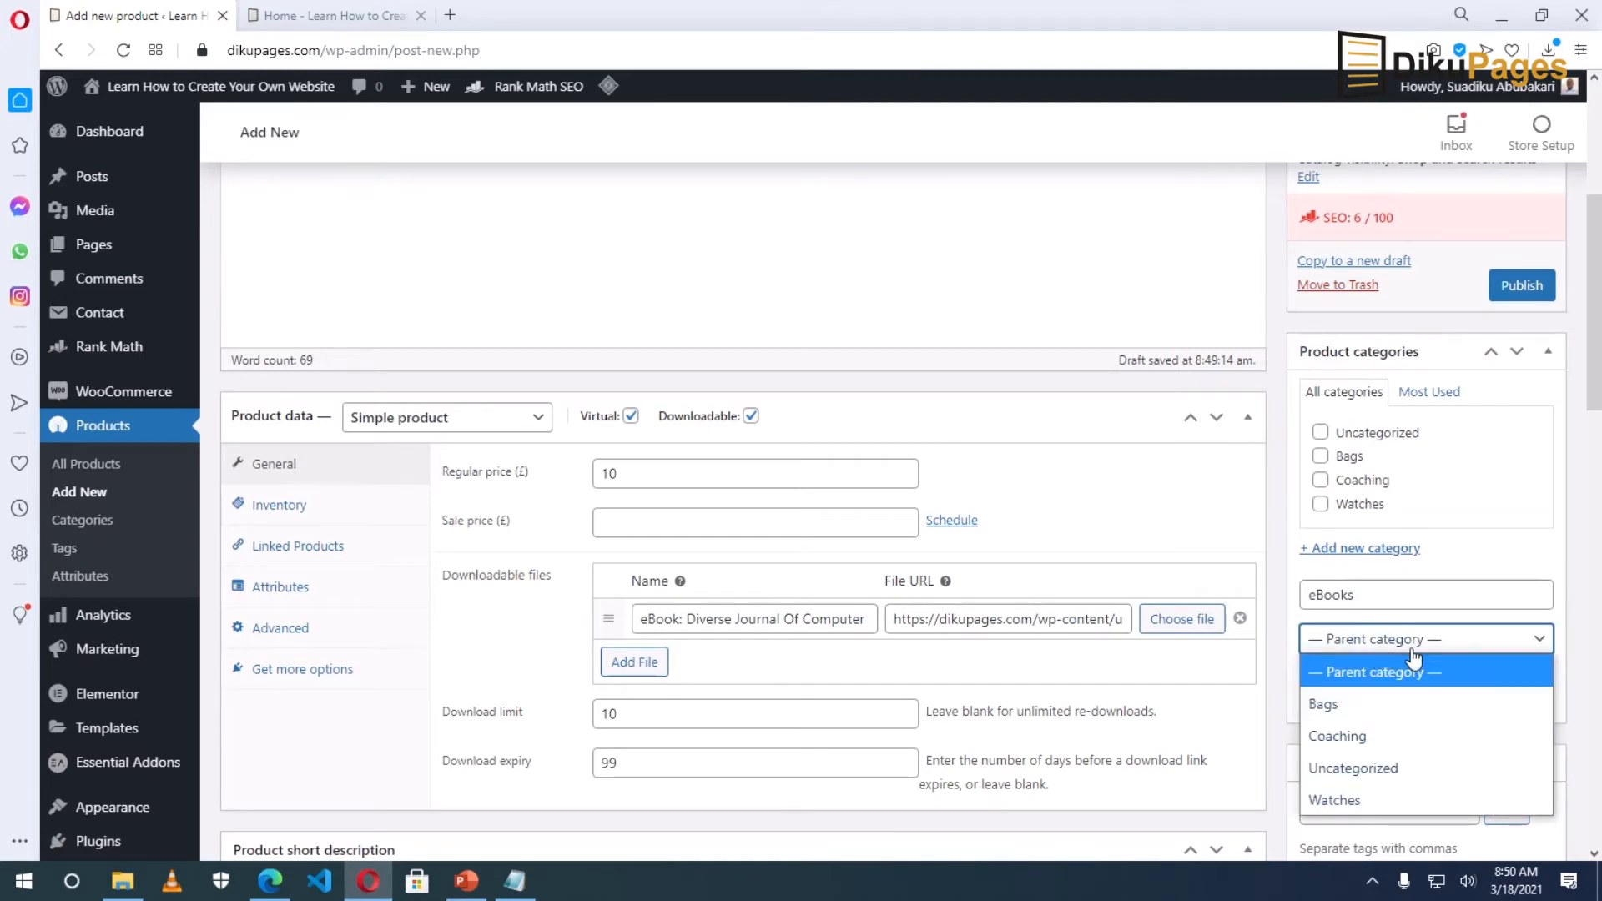
{"action": "left_click", "coordinate": [1388, 649]}
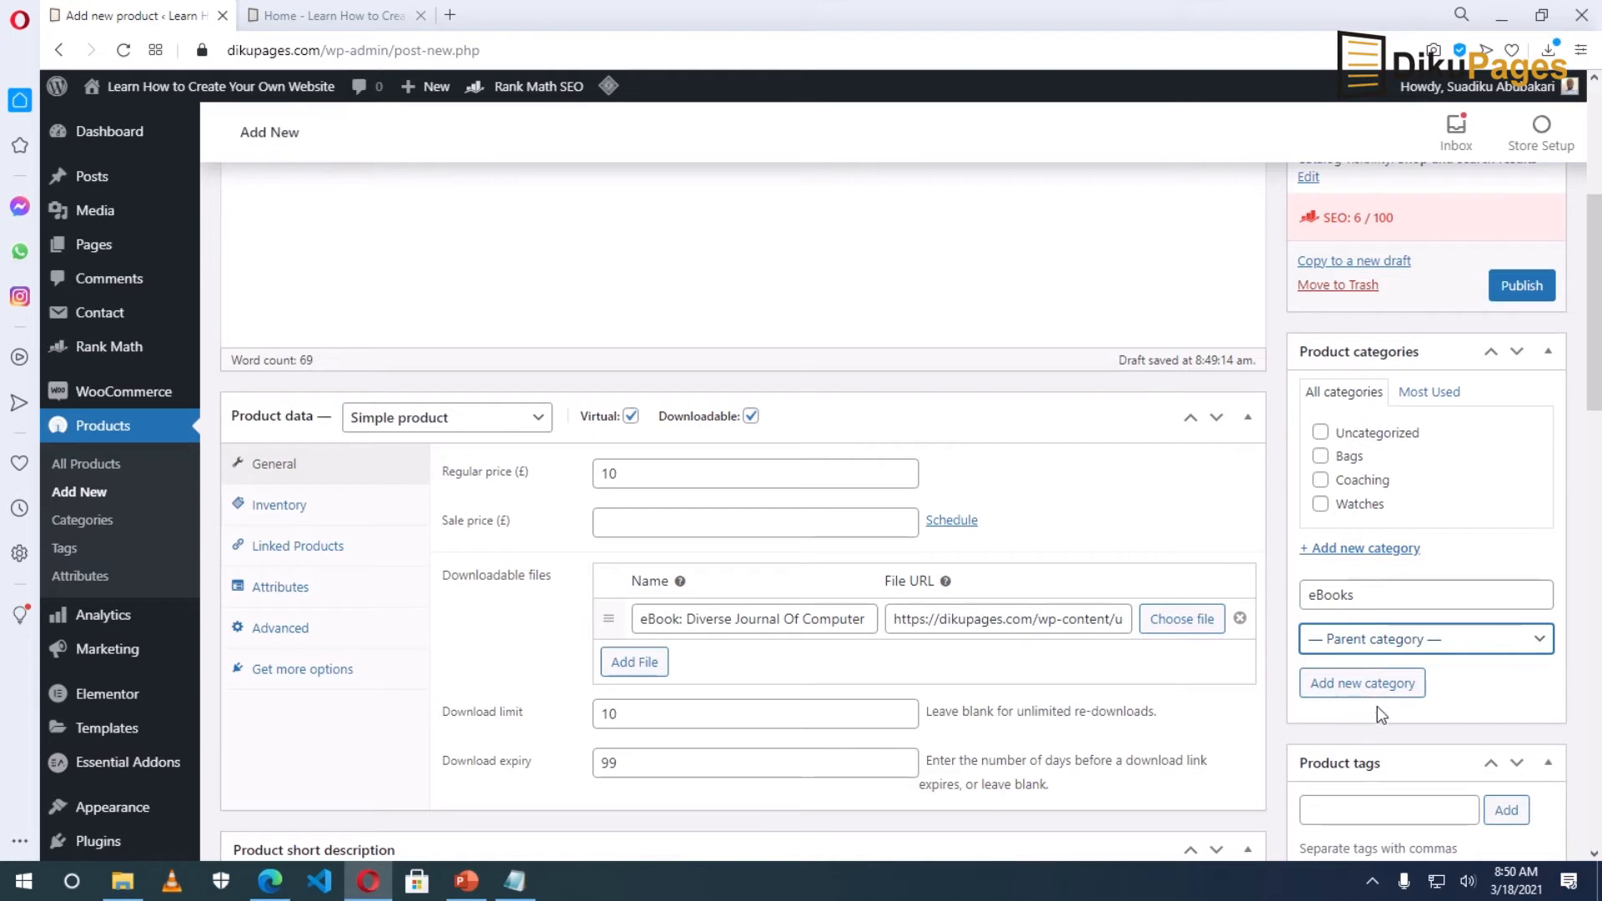
{"action": "left_click", "coordinate": [1351, 685]}
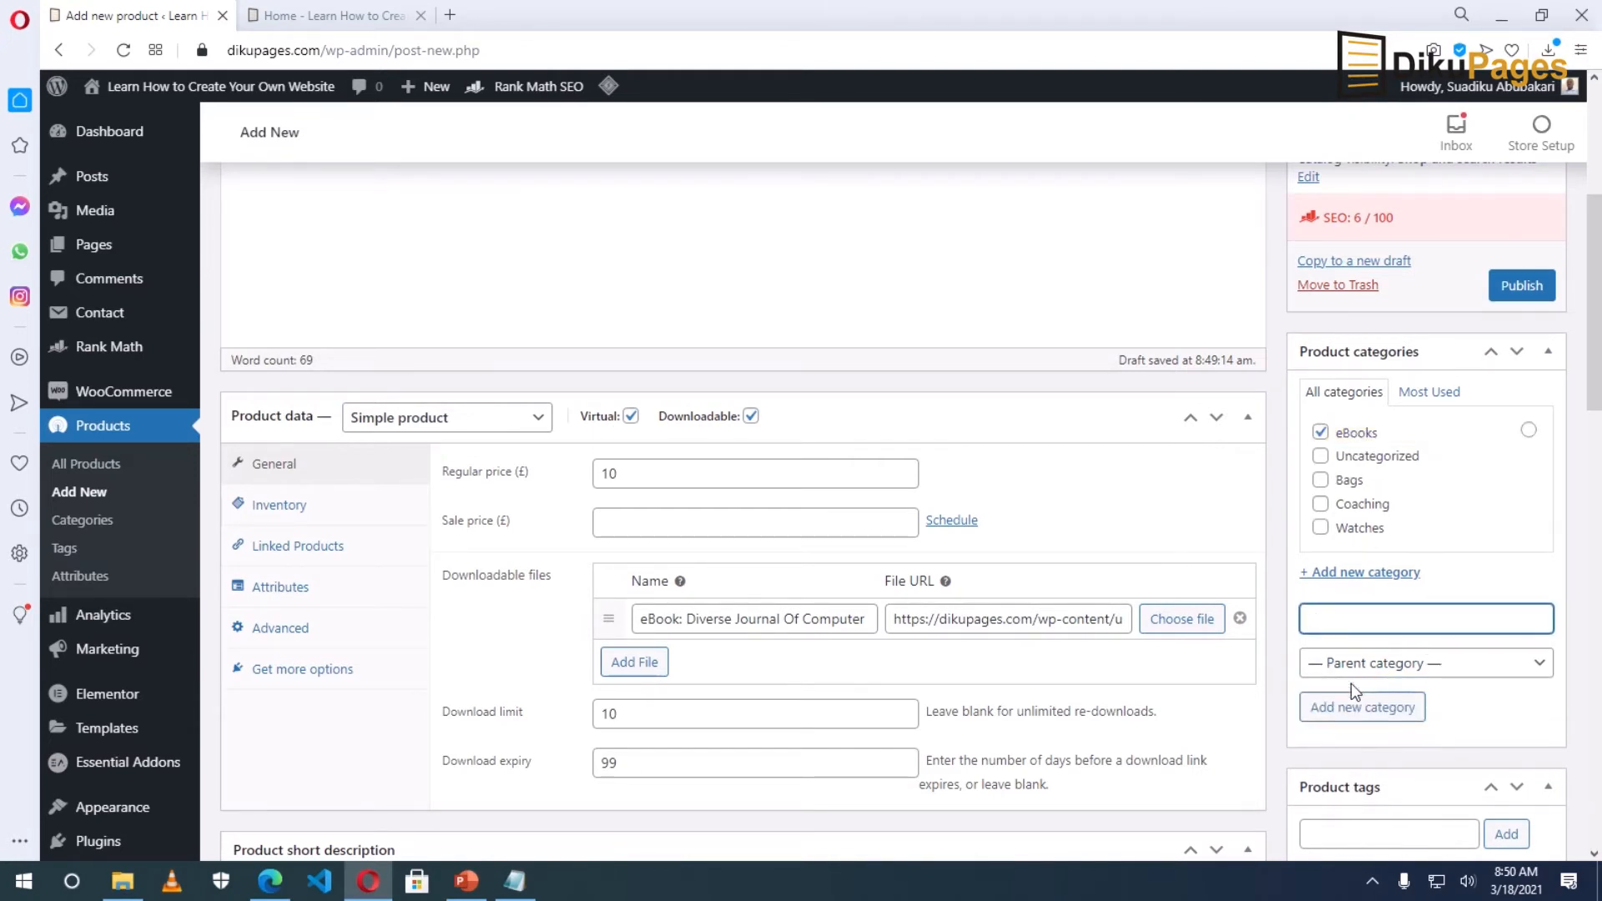
- Add the product tag "ebooks"
{"action": "scroll", "coordinate": [1350, 683], "scroll_direction": "down", "scroll_amount": 1}
{"action": "scroll", "coordinate": [1350, 683], "scroll_direction": "down", "scroll_amount": 2}
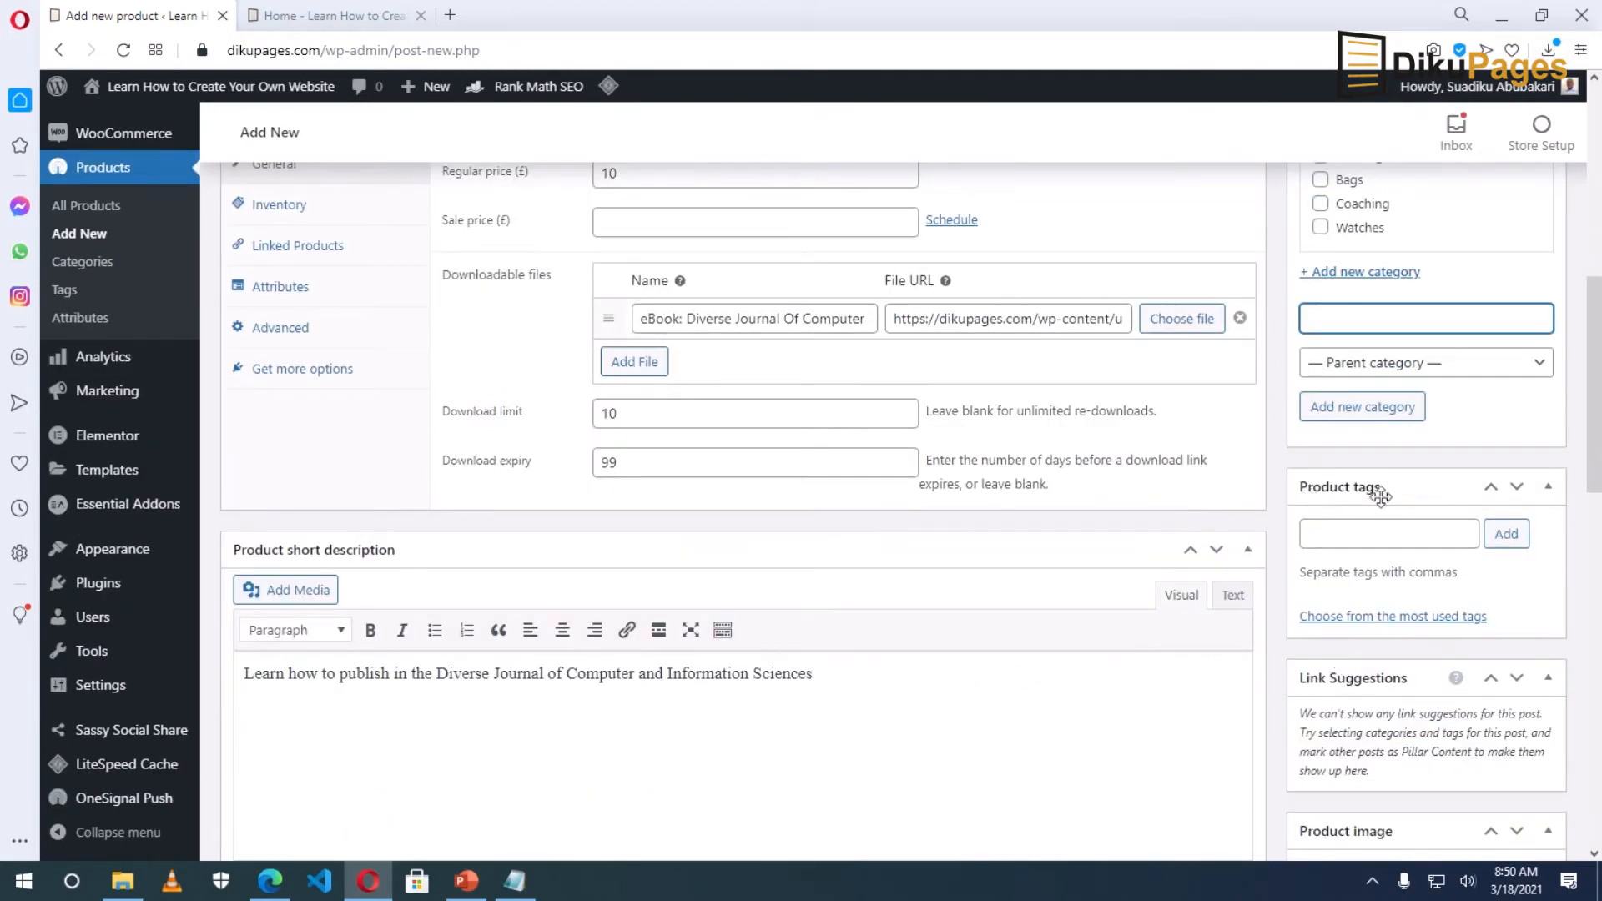
{"action": "left_click", "coordinate": [1360, 534]}
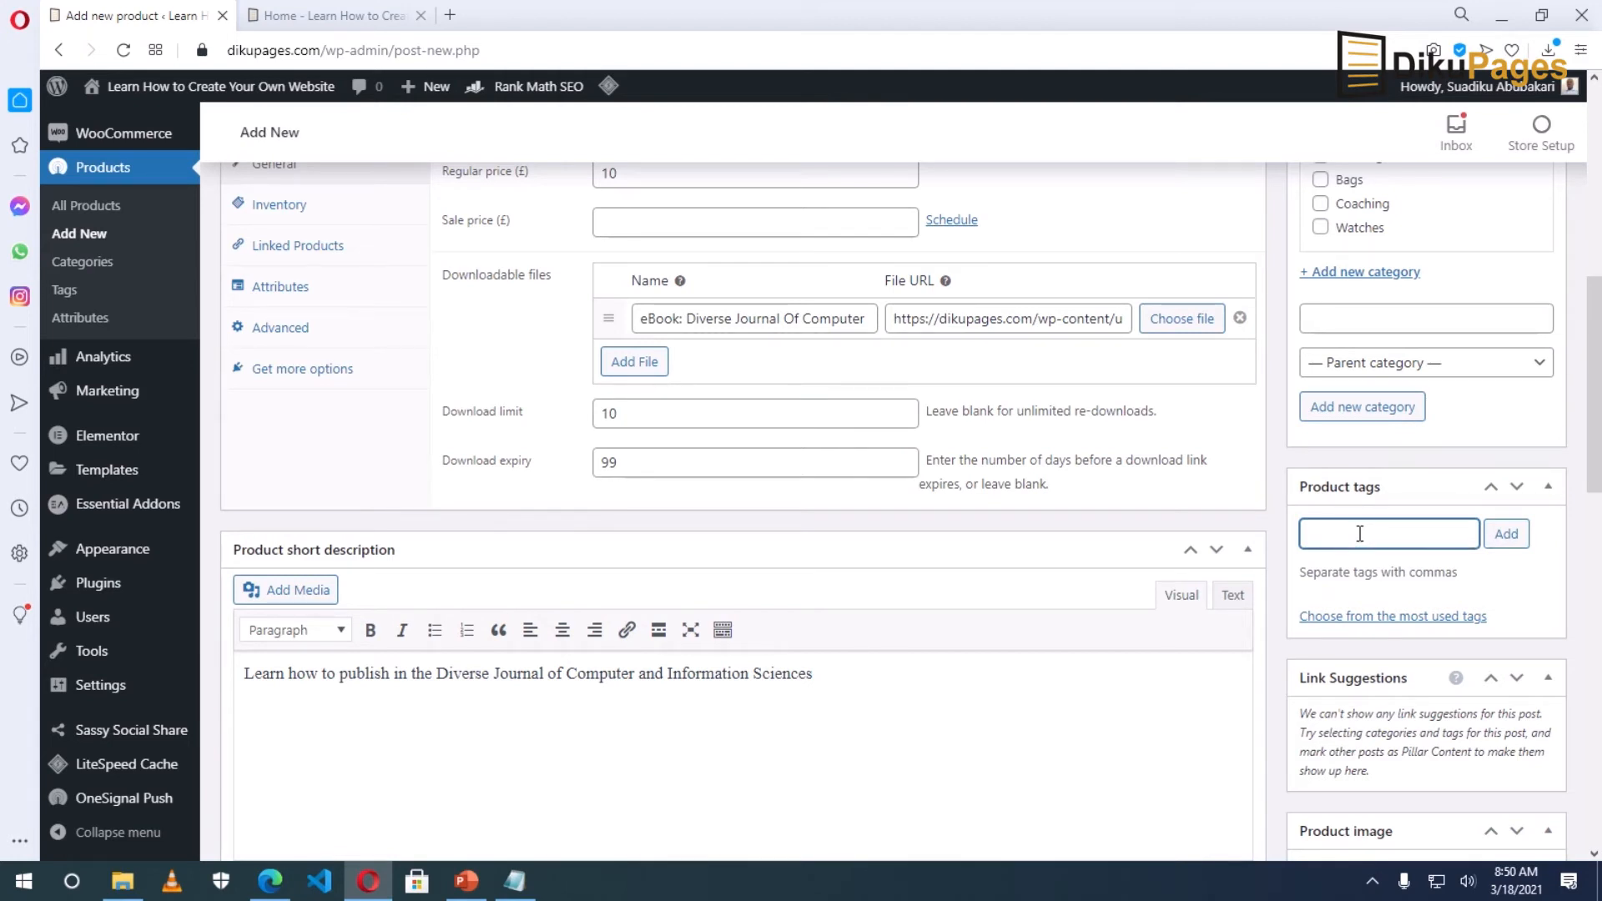
{"action": "type", "text": "ebooks"}
{"action": "key", "text": "Return"}
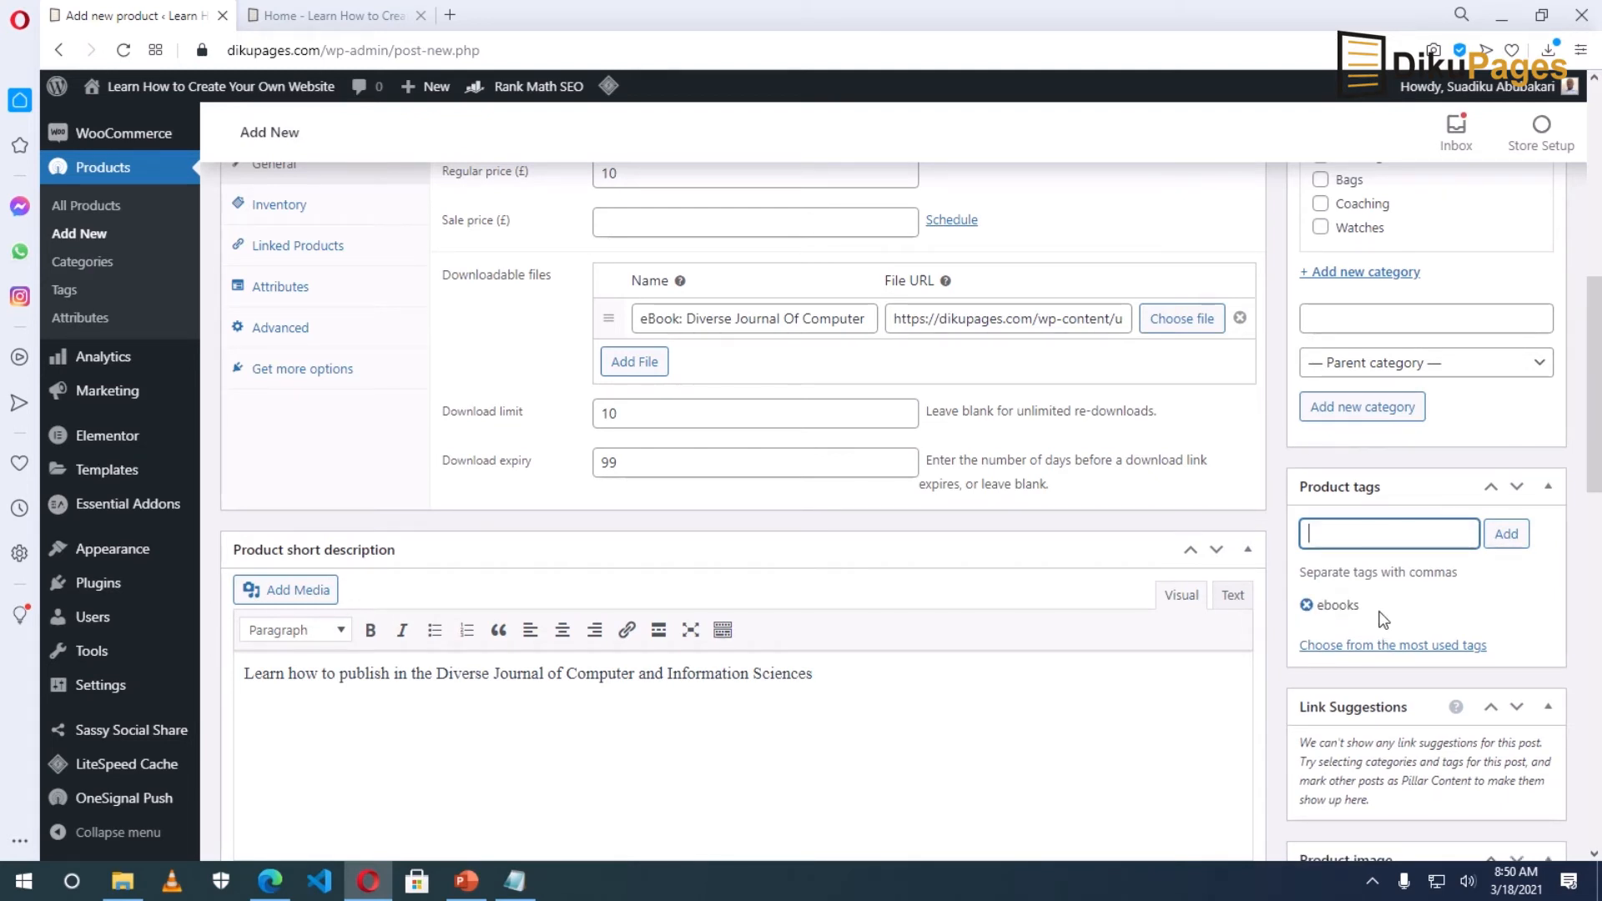
- Upload the DJCIS image from the Products folder and set it as the product image
{"action": "scroll", "coordinate": [1377, 608], "scroll_direction": "down", "scroll_amount": 1}
{"action": "scroll", "coordinate": [1379, 611], "scroll_direction": "down", "scroll_amount": 3}
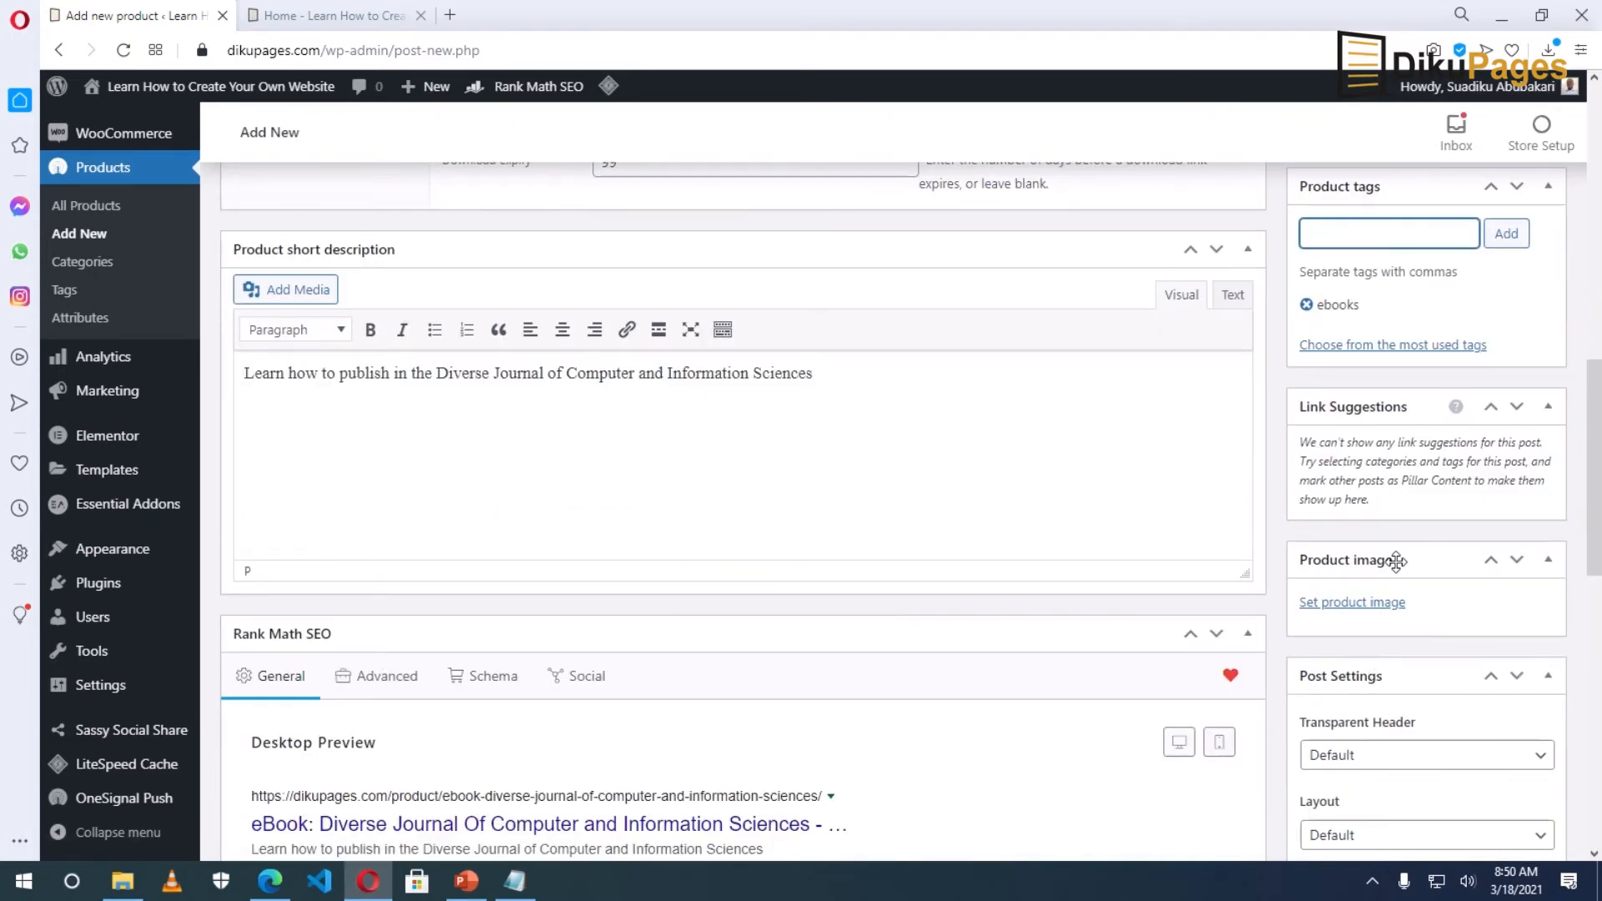
{"action": "left_click", "coordinate": [1353, 604]}
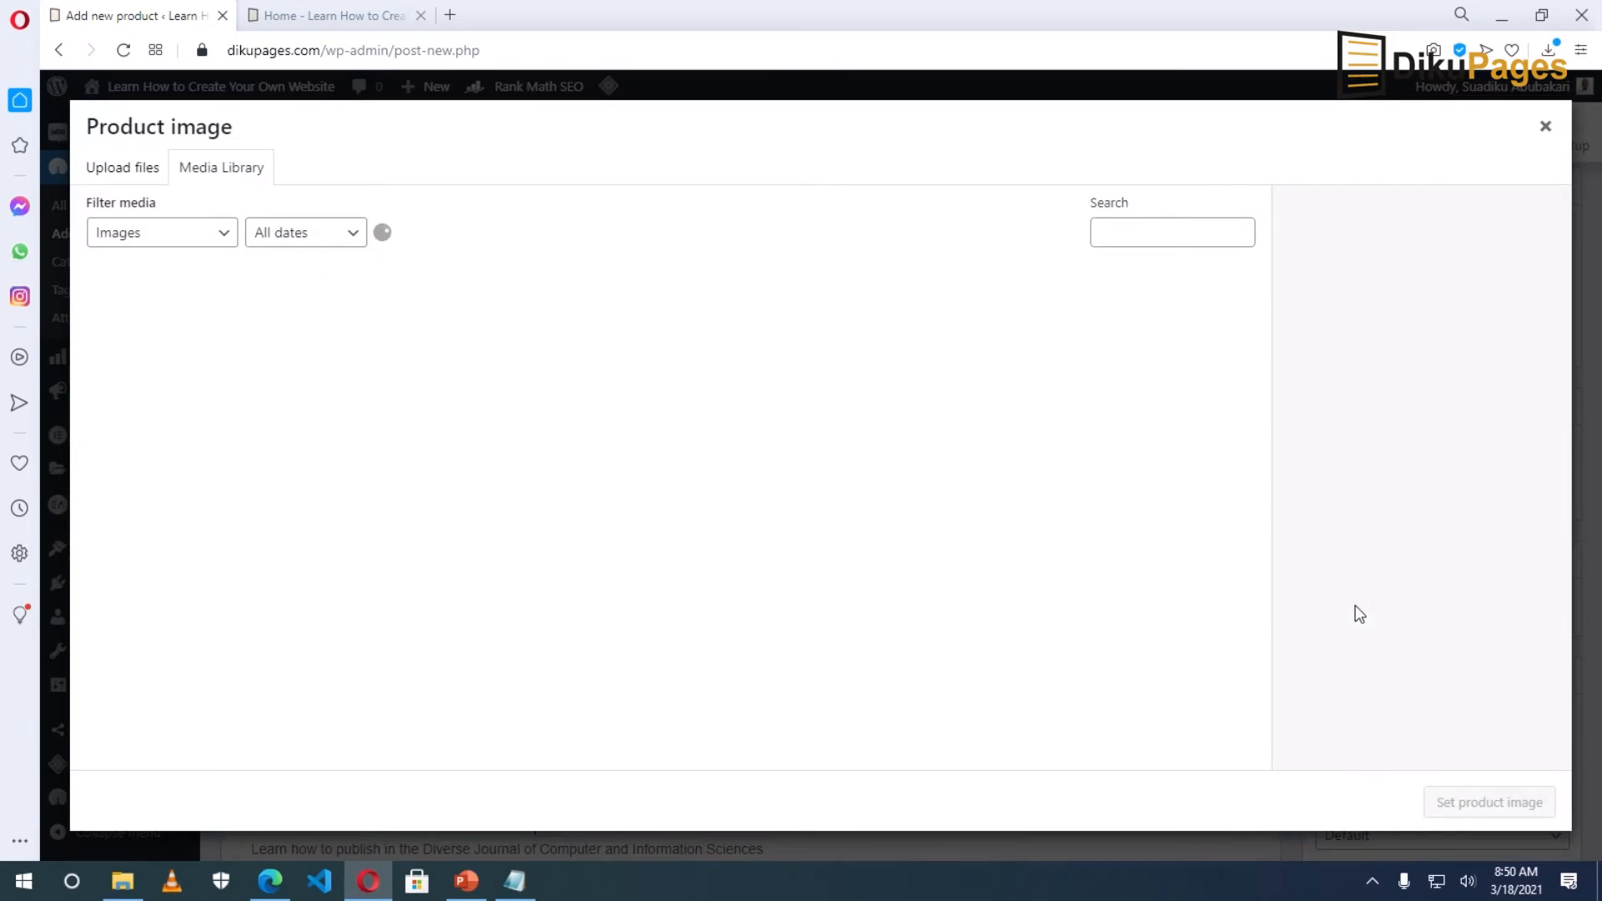
{"action": "left_click", "coordinate": [122, 170]}
{"action": "left_click", "coordinate": [794, 467]}
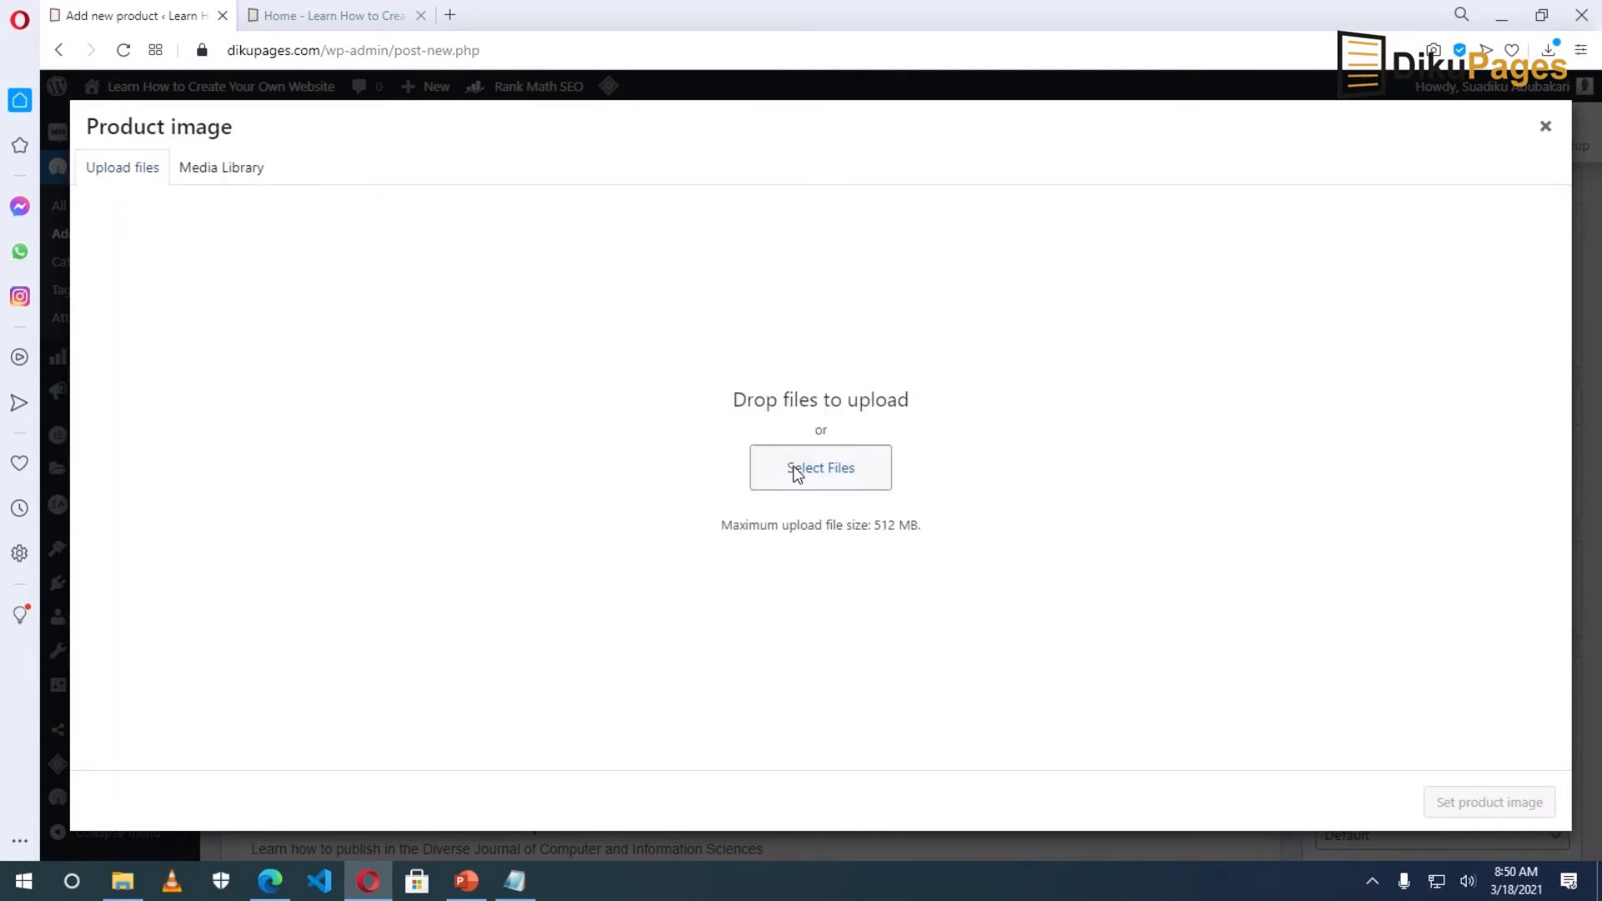
{"action": "left_click", "coordinate": [806, 310]}
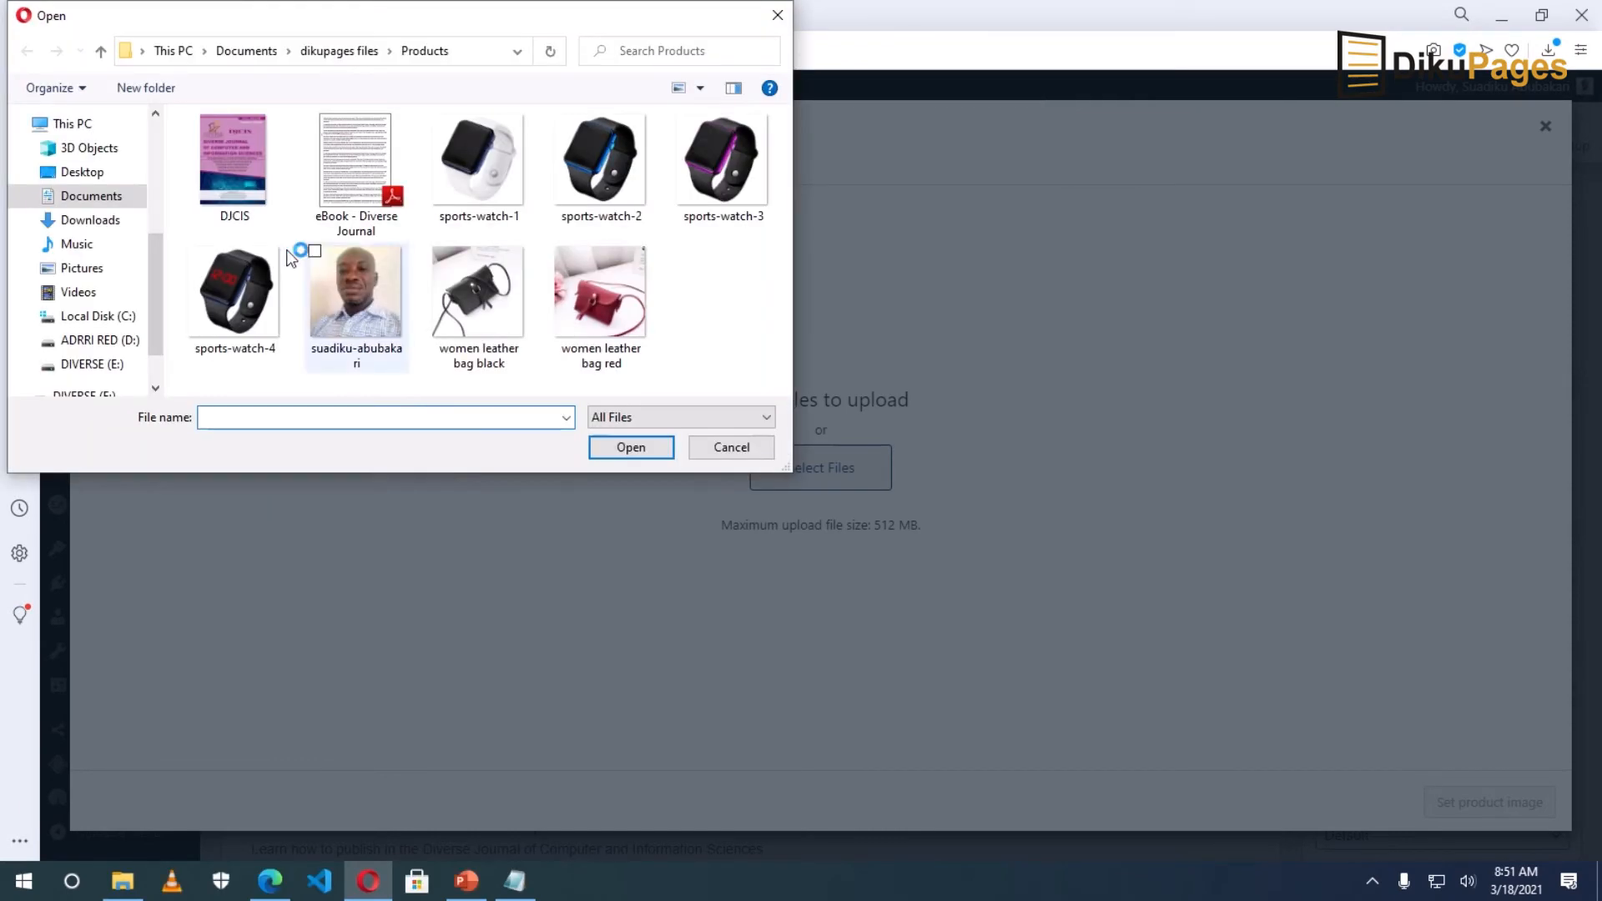
{"action": "left_click", "coordinate": [228, 174]}
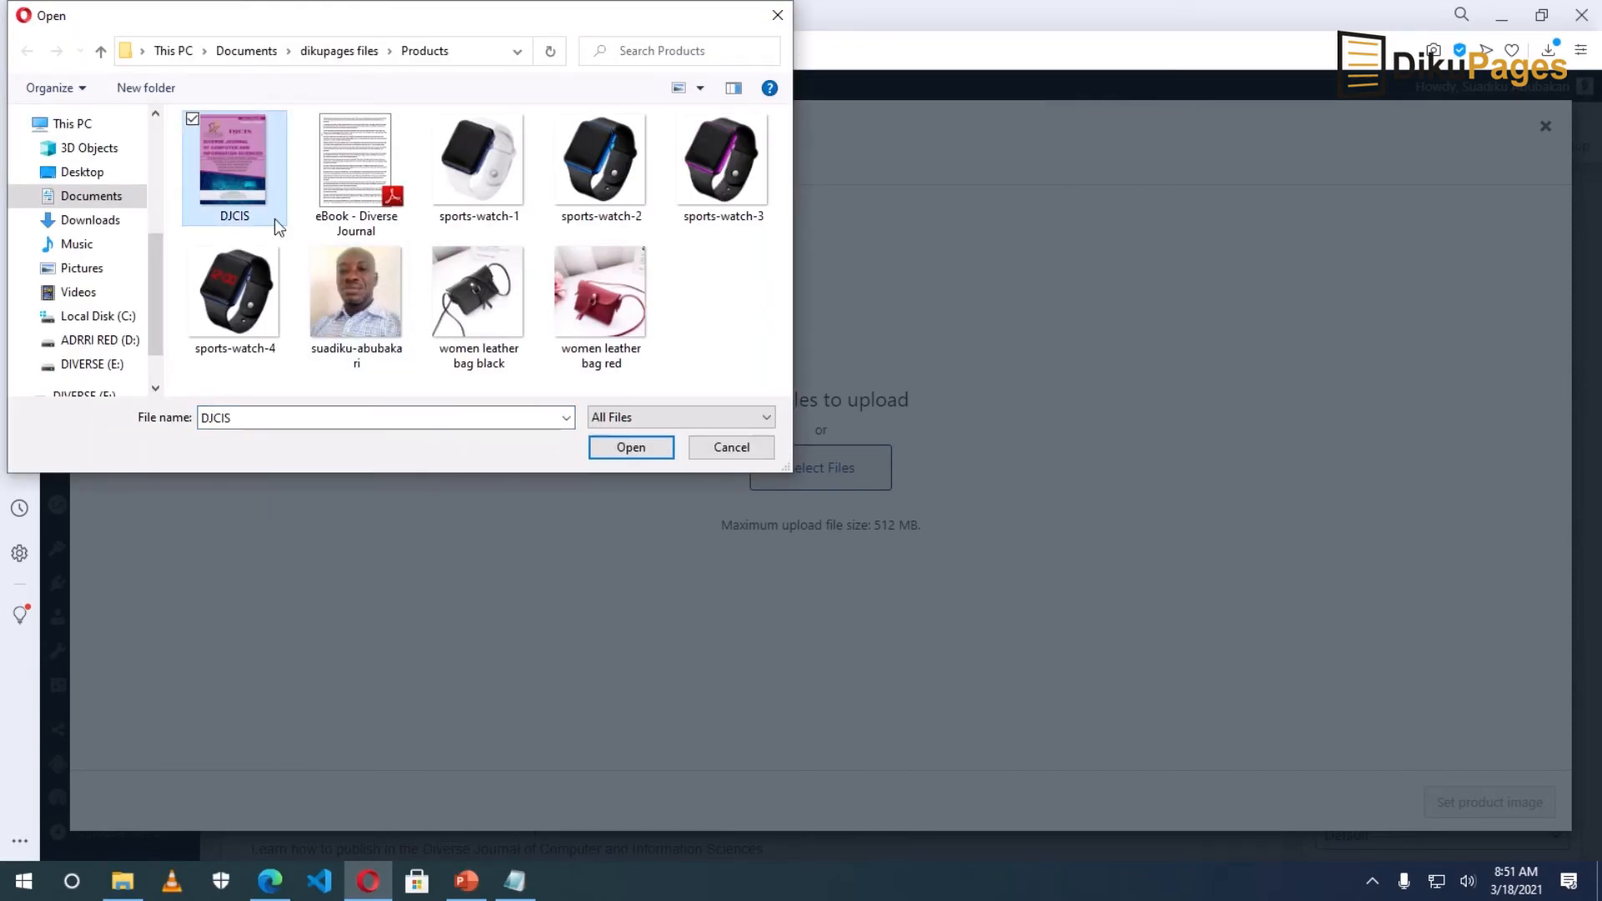
{"action": "left_click", "coordinate": [635, 449]}
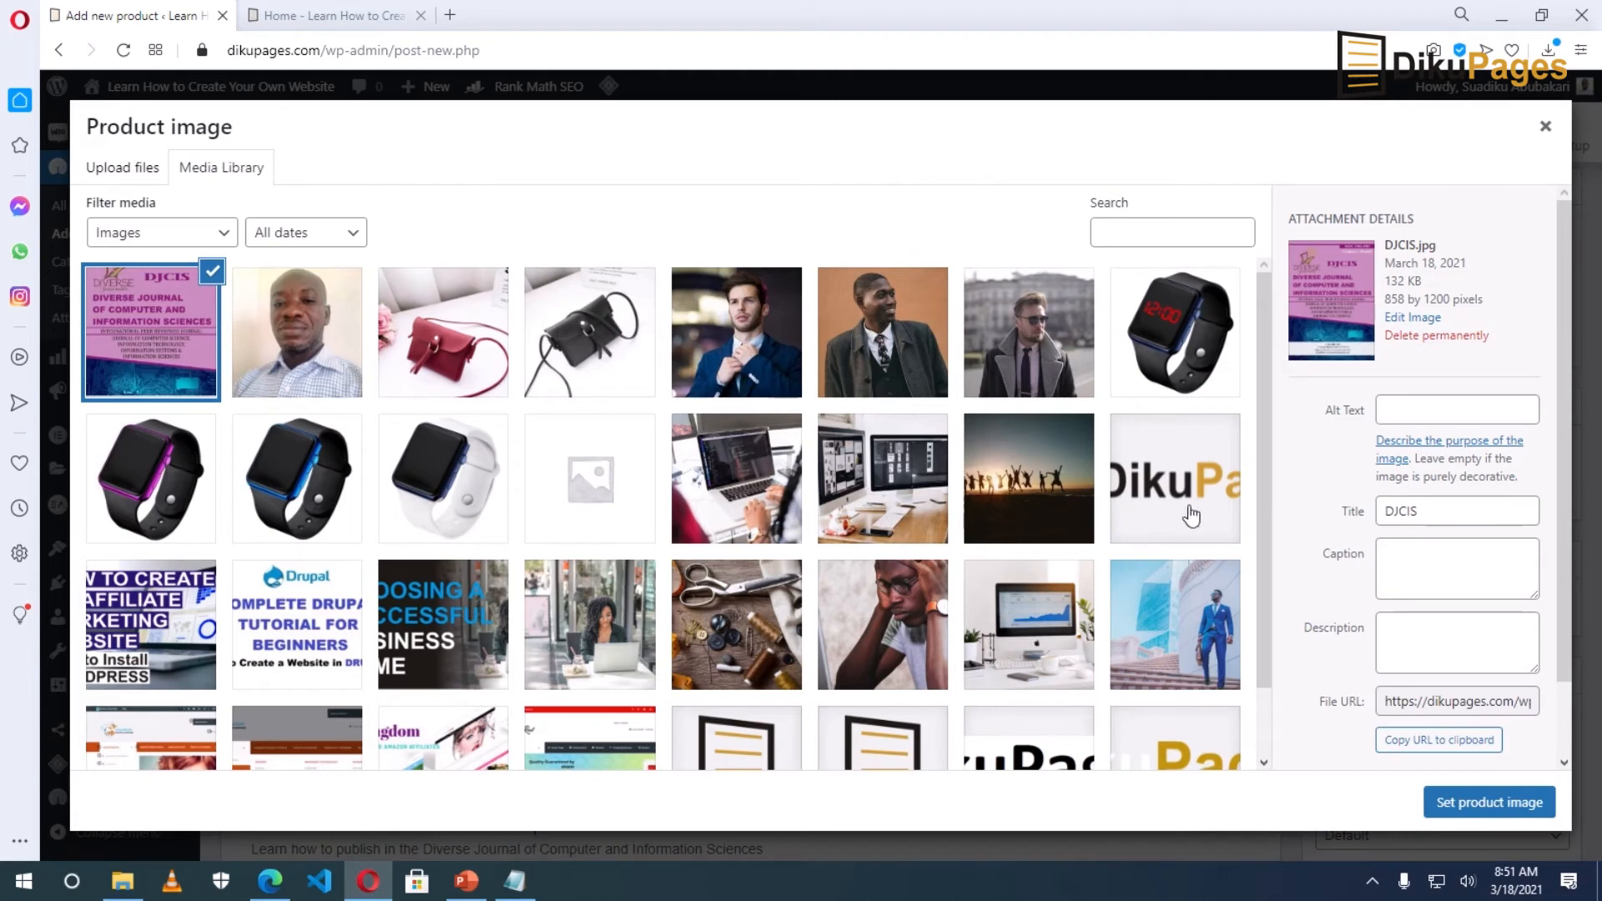
{"action": "left_click", "coordinate": [1490, 803]}
- Publish the eBook product and open its public product page
{"action": "scroll", "coordinate": [1499, 815], "scroll_direction": "up", "scroll_amount": 6}
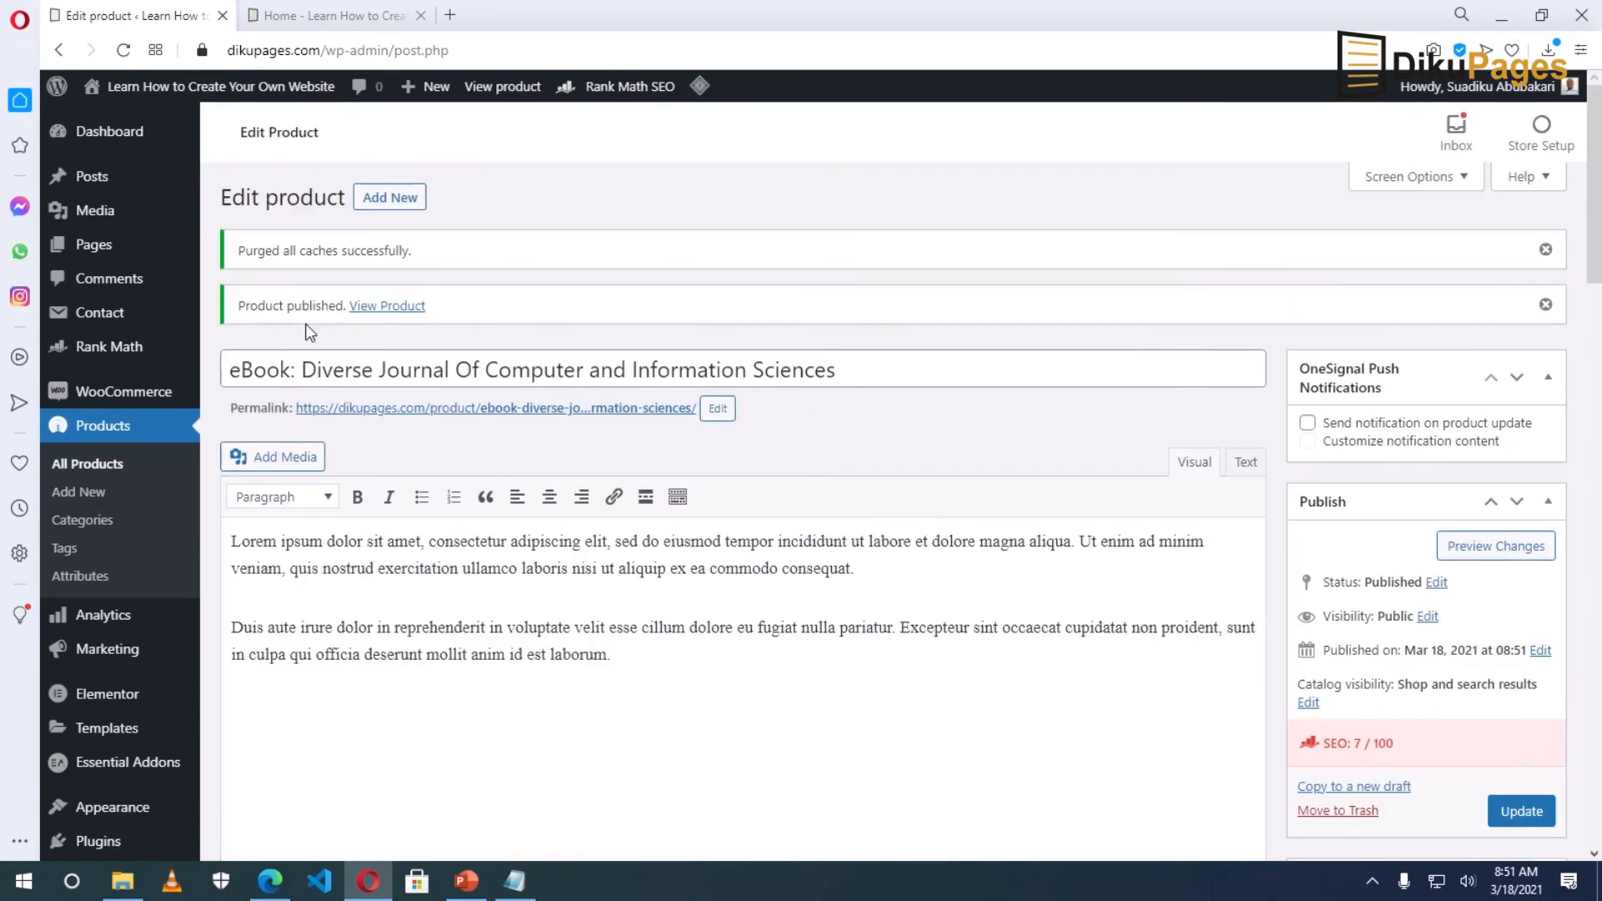
{"action": "left_click", "coordinate": [387, 305]}
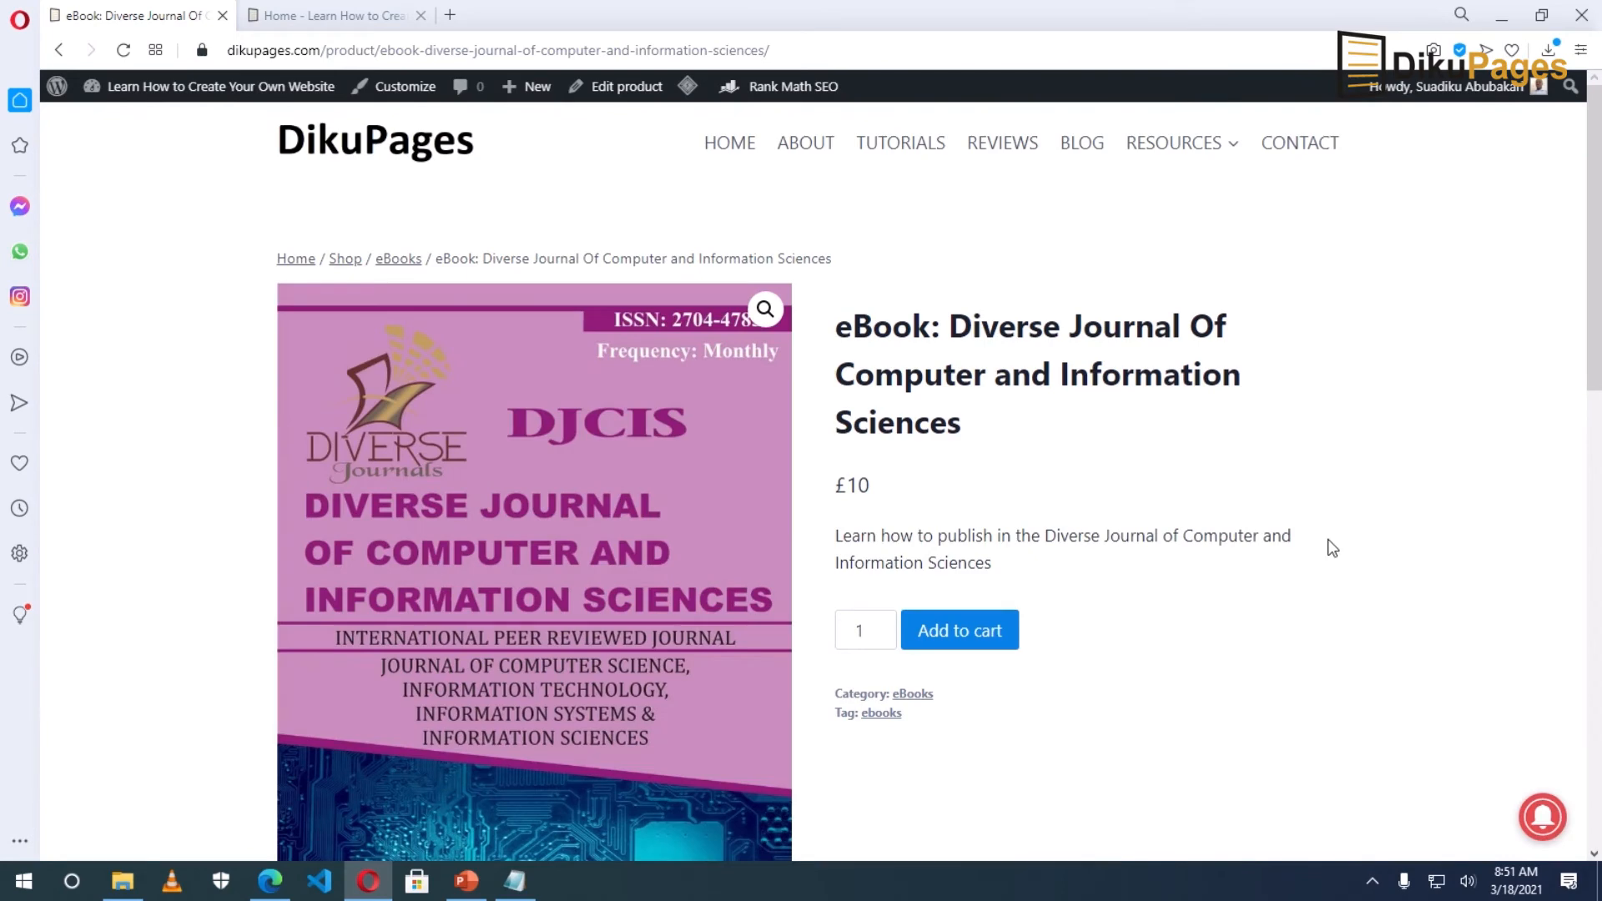
- Examine the product page's short description, full description and reviews section
{"action": "scroll", "coordinate": [1332, 548], "scroll_direction": "down", "scroll_amount": 6}
{"action": "scroll", "coordinate": [1332, 548], "scroll_direction": "up", "scroll_amount": 2}
{"action": "scroll", "coordinate": [1333, 549], "scroll_direction": "up", "scroll_amount": 3}
{"action": "left_click_drag", "start_coordinate": [838, 535], "coordinate": [1021, 564]}
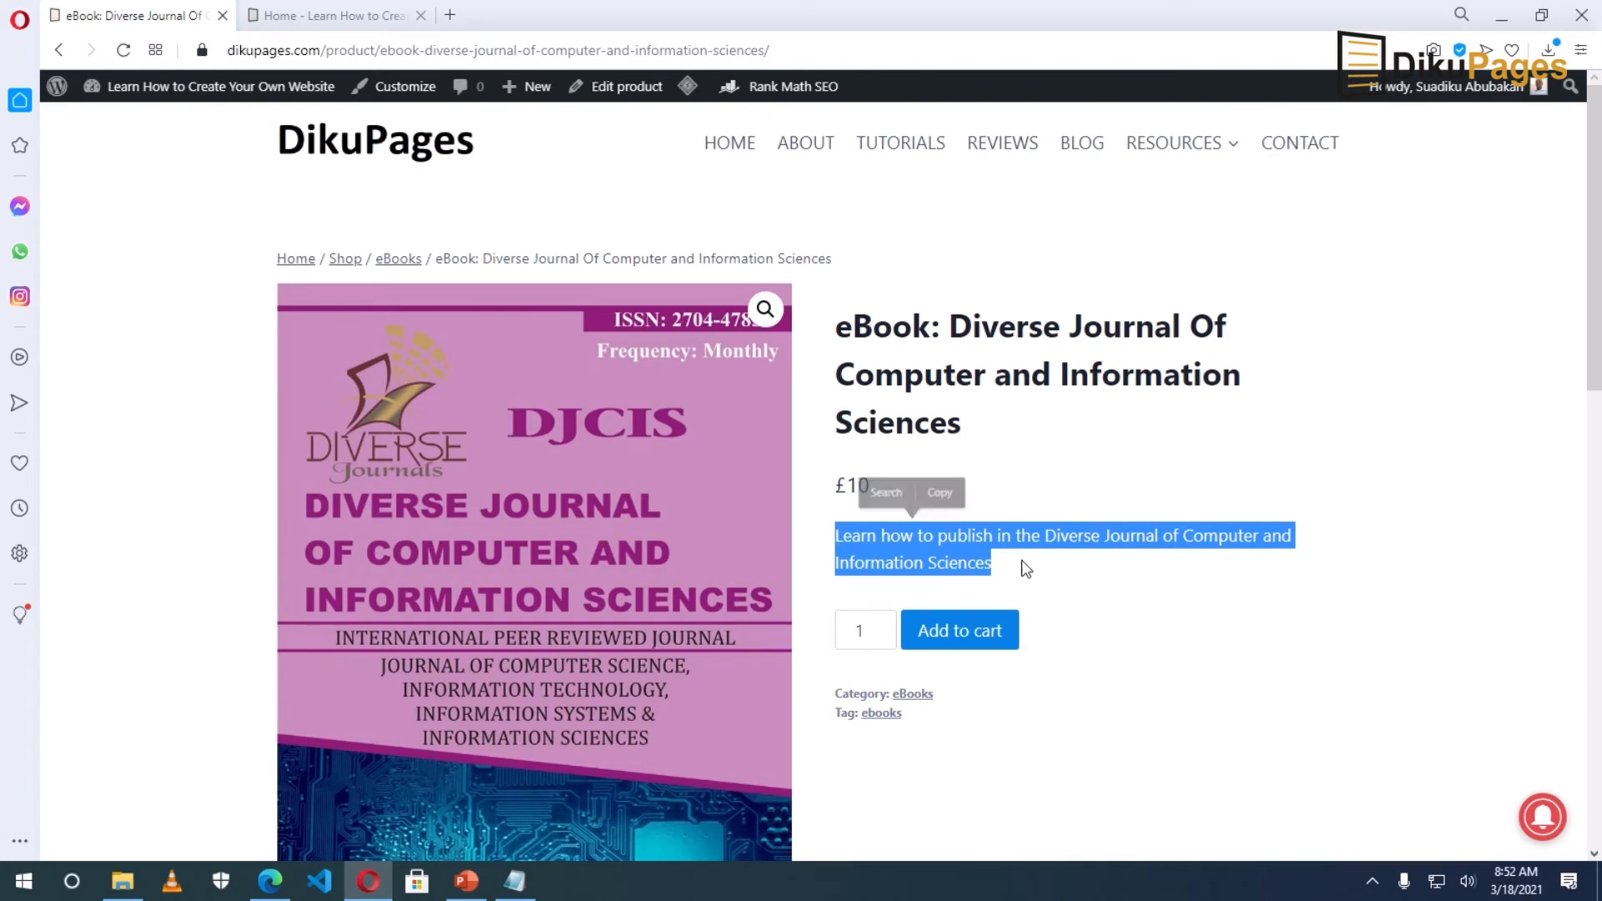
{"action": "scroll", "coordinate": [1072, 607], "scroll_direction": "down", "scroll_amount": 6}
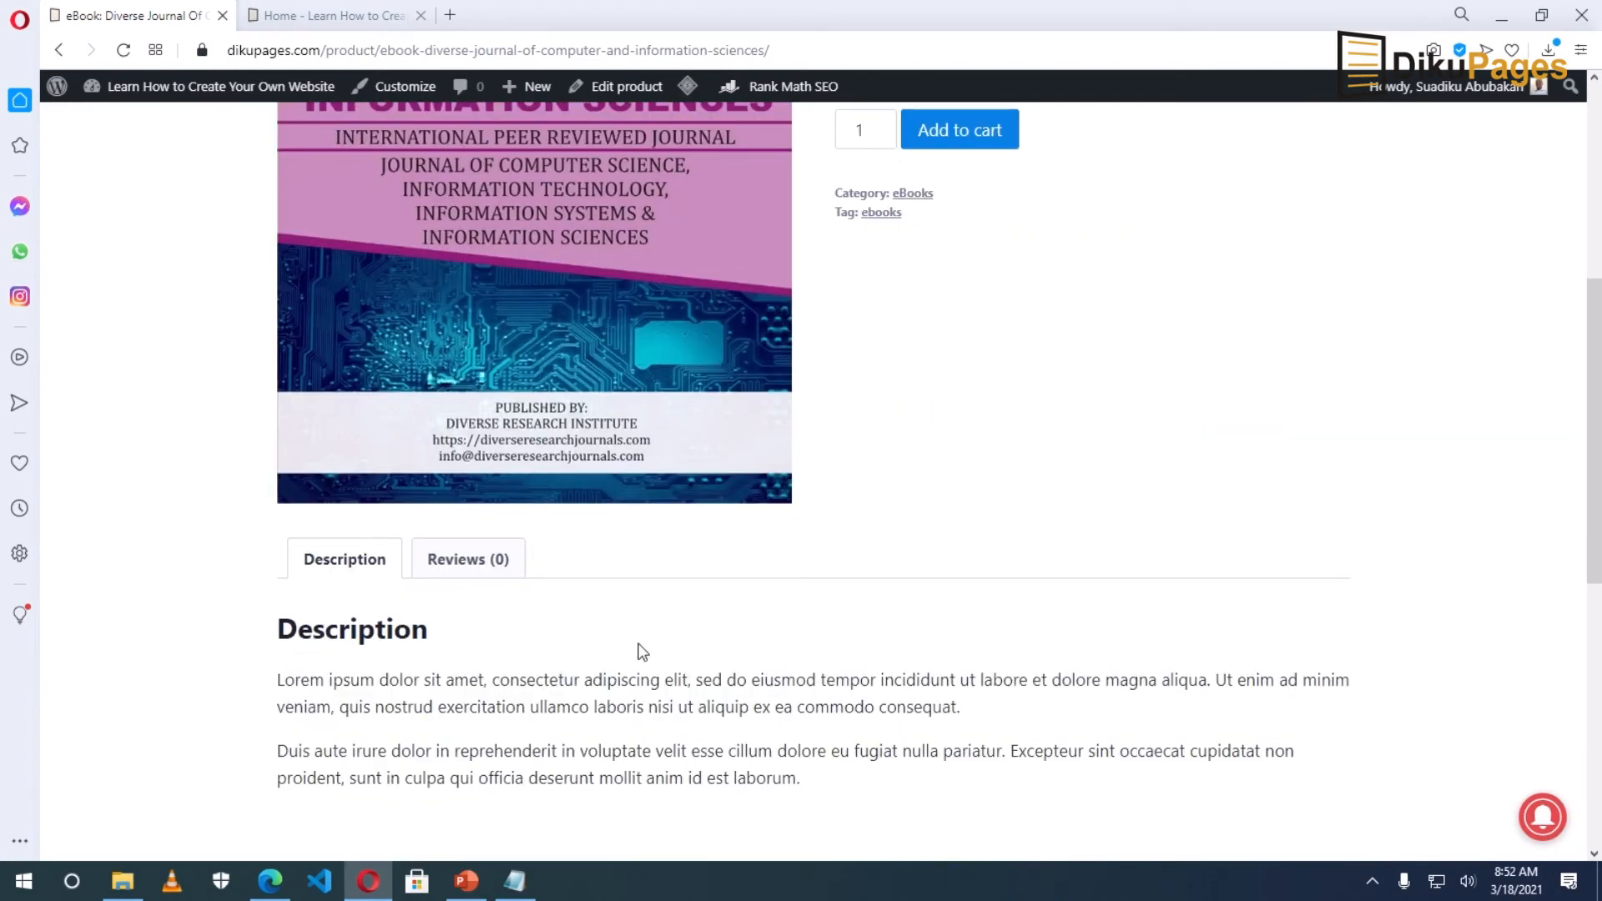
{"action": "left_click", "coordinate": [468, 563]}
{"action": "scroll", "coordinate": [1085, 745], "scroll_direction": "down", "scroll_amount": 2}
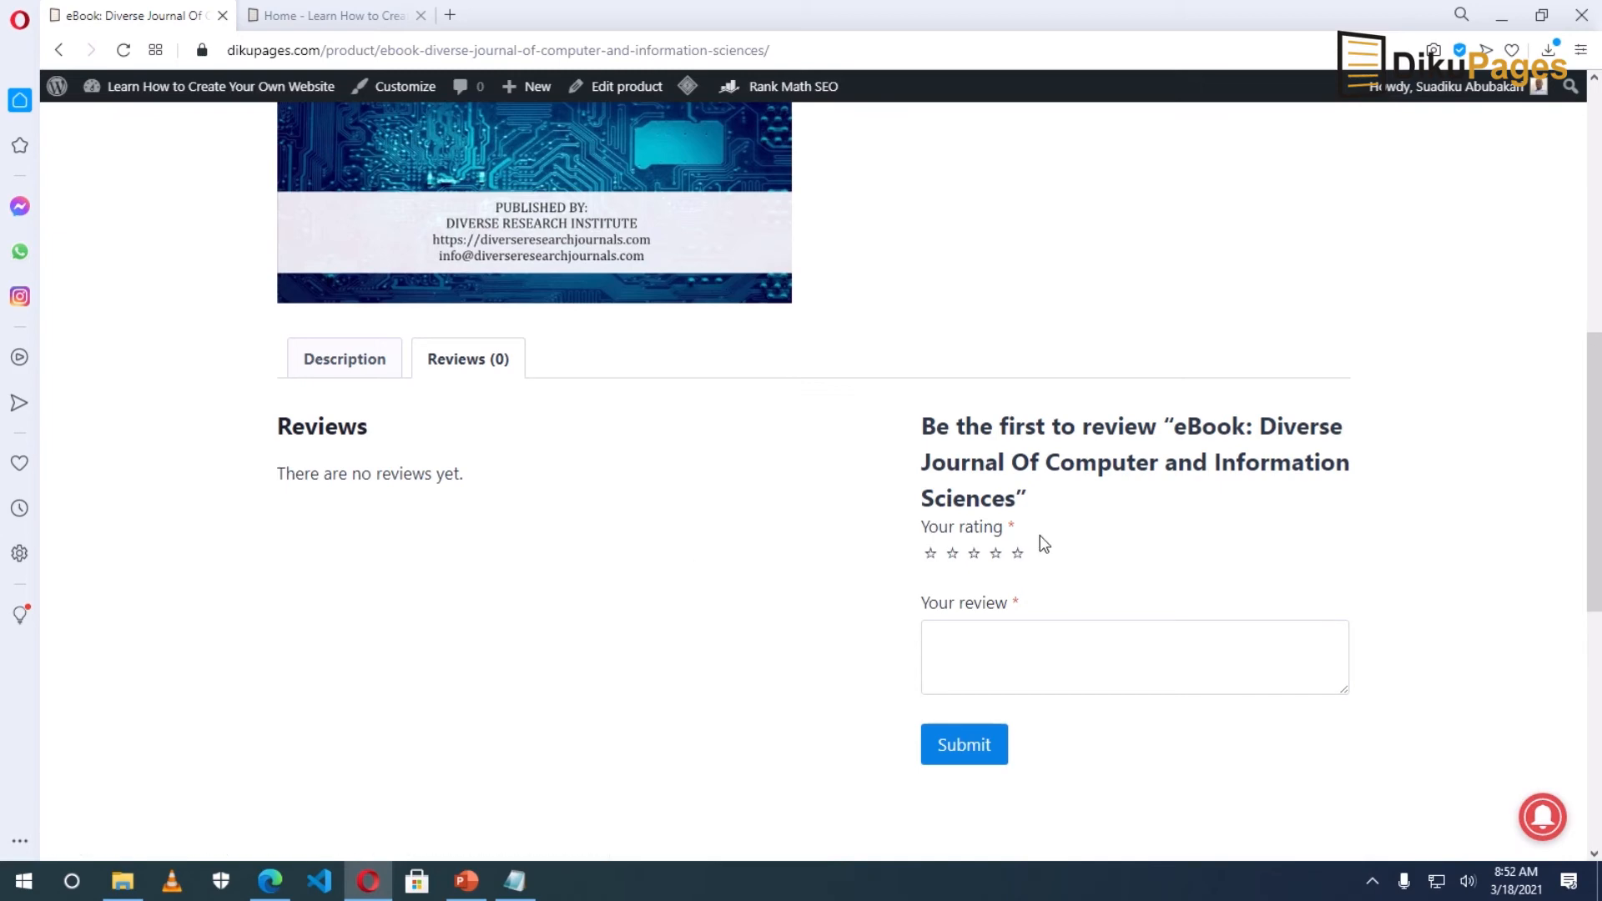
{"action": "scroll", "coordinate": [1040, 536], "scroll_direction": "up", "scroll_amount": 8}
{"action": "left_click", "coordinate": [1118, 614]}
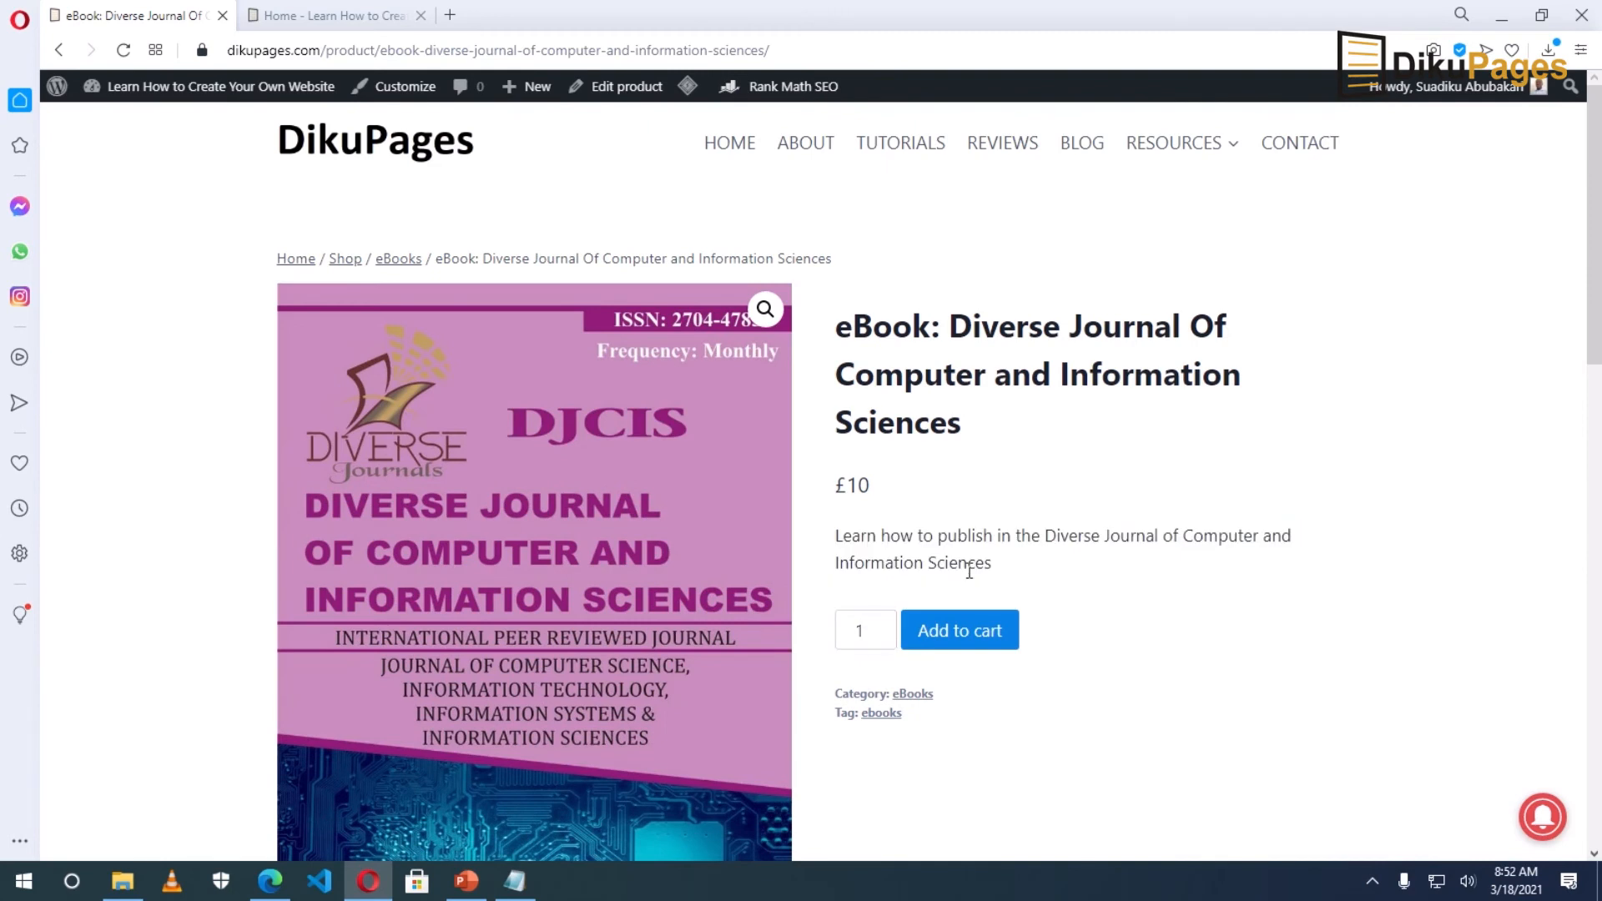
- Raise the order quantity to 5 on the product page
{"action": "left_click", "coordinate": [872, 637]}
{"action": "left_click", "coordinate": [880, 625]}
{"action": "left_click", "coordinate": [880, 625]}
{"action": "left_click", "coordinate": [880, 625]}
{"action": "left_click", "coordinate": [880, 625]}
- Edit the product's inventory settings to allow only one per order, update the product and view its page
{"action": "left_click", "coordinate": [622, 87]}
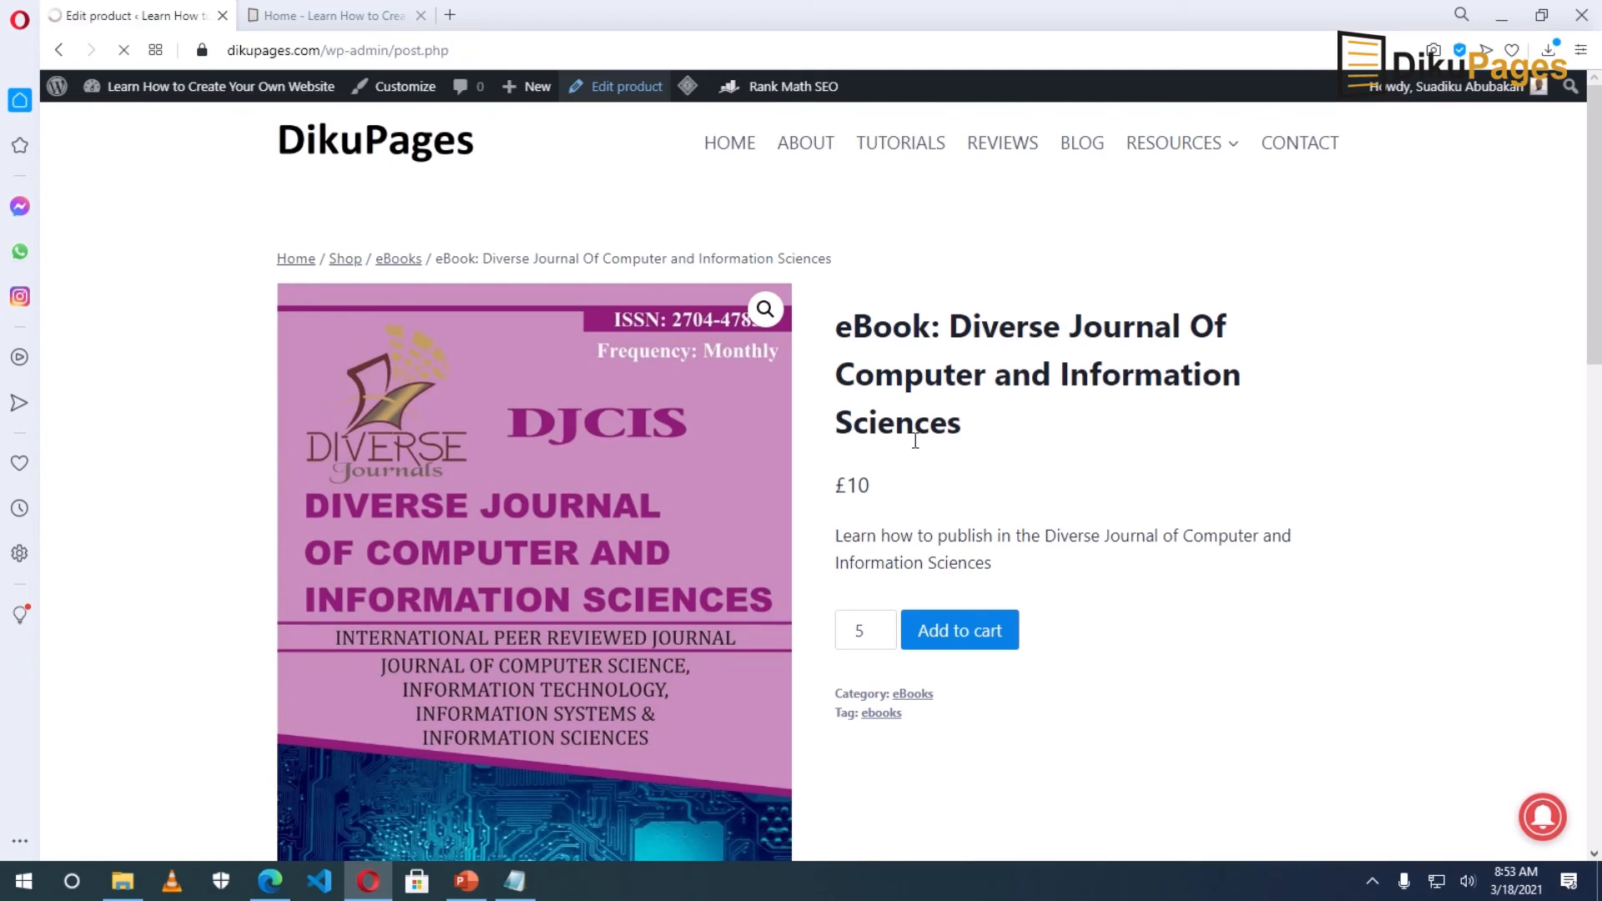
{"action": "scroll", "coordinate": [906, 441], "scroll_direction": "down", "scroll_amount": 4}
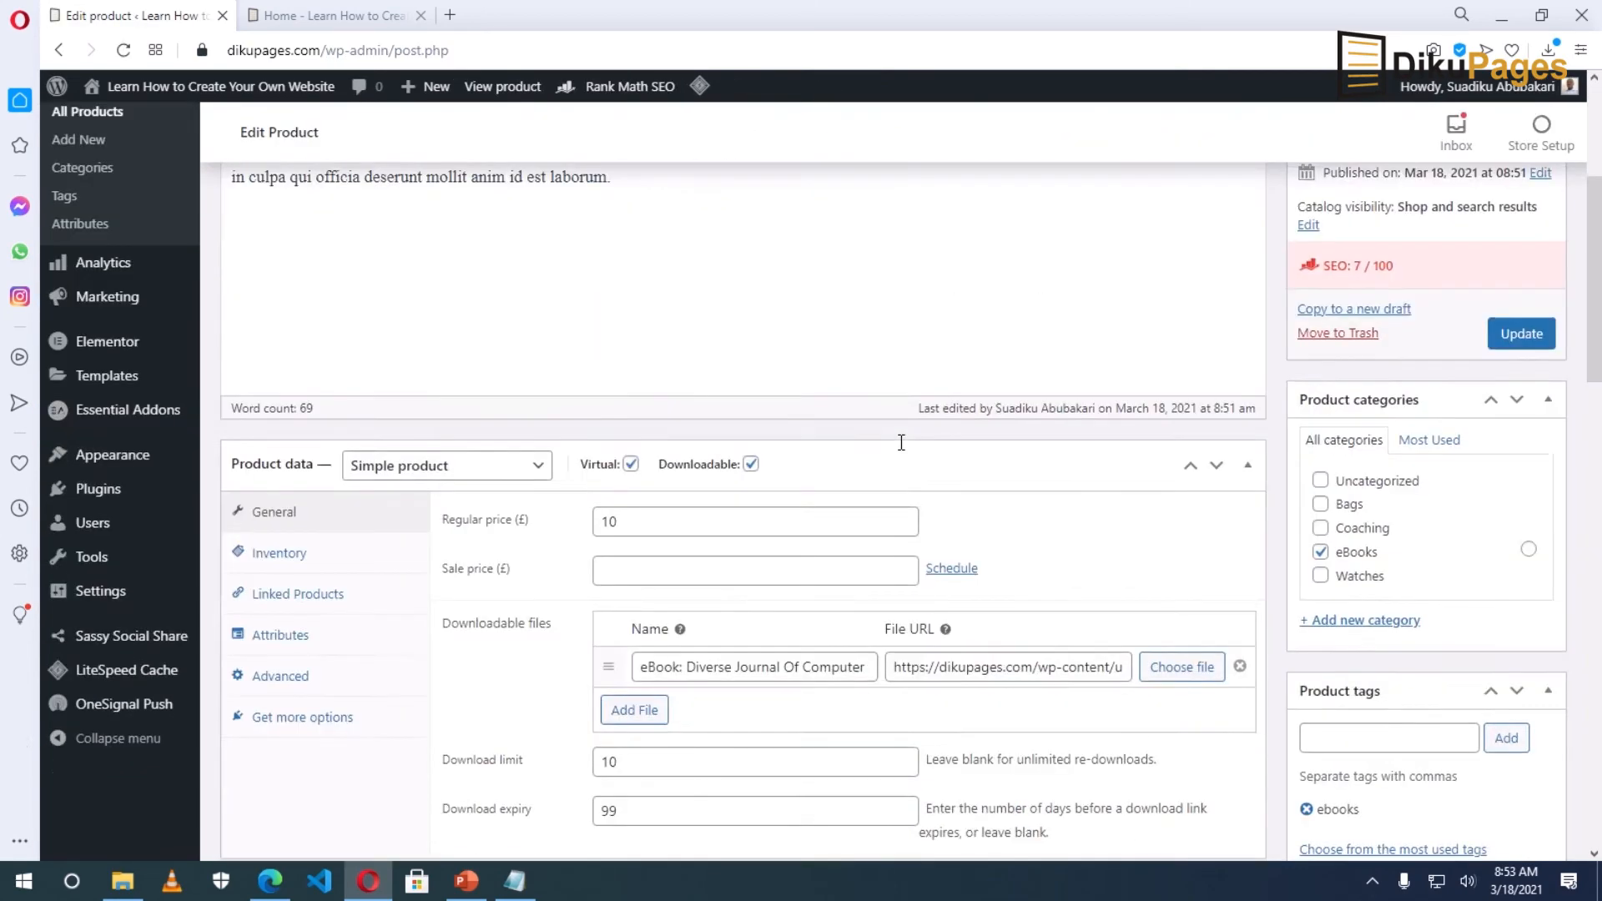
{"action": "scroll", "coordinate": [901, 442], "scroll_direction": "down", "scroll_amount": 2}
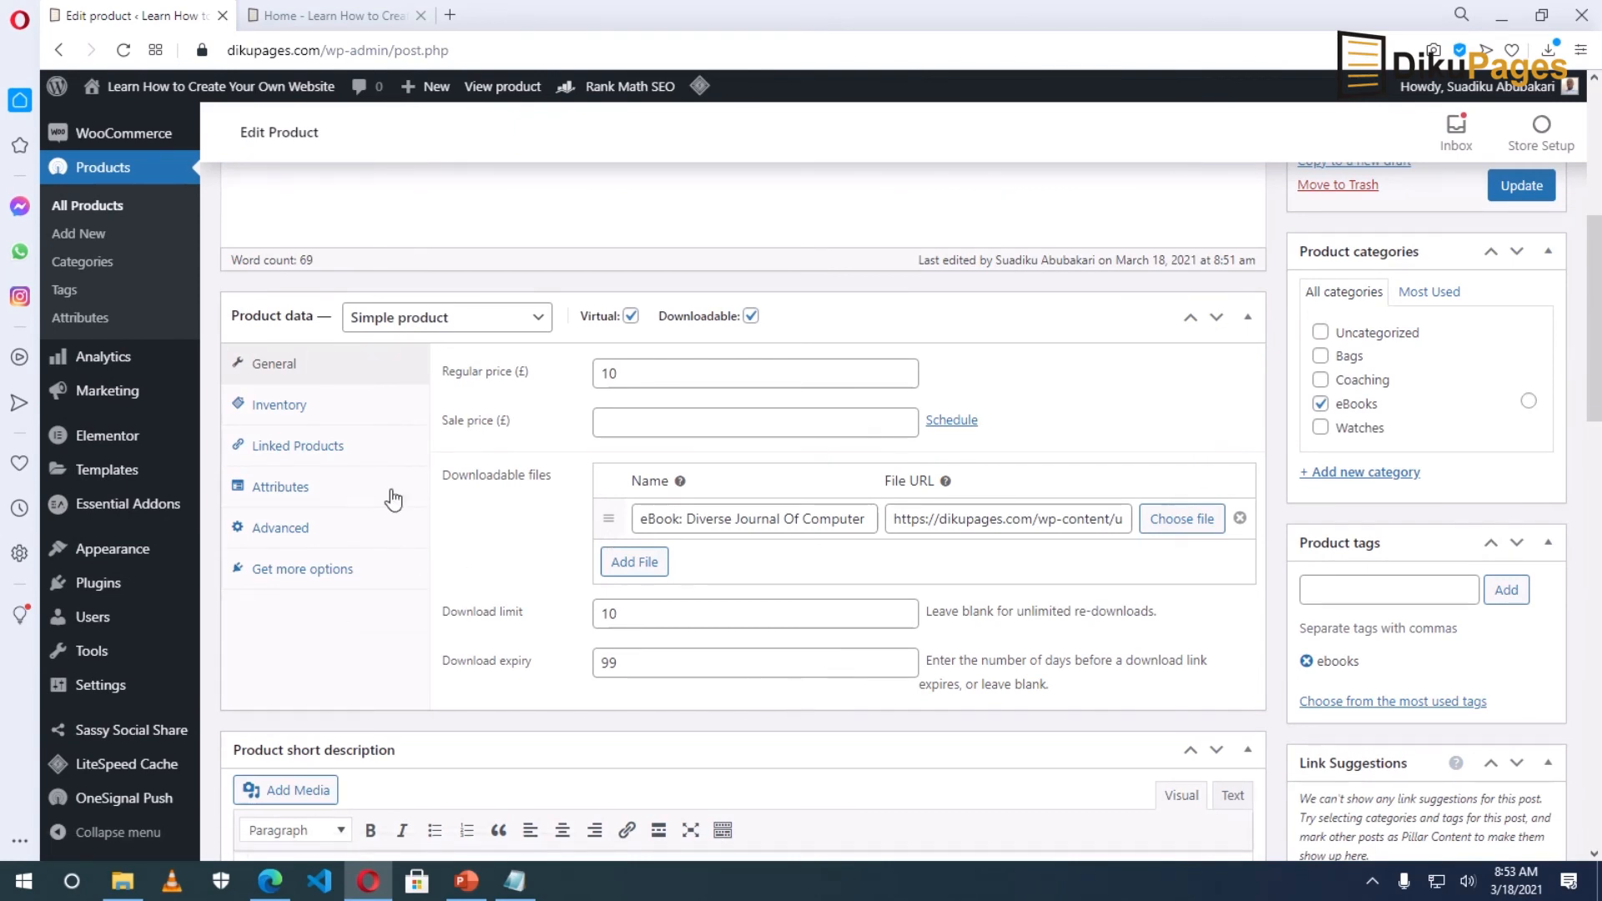
{"action": "left_click", "coordinate": [290, 412]}
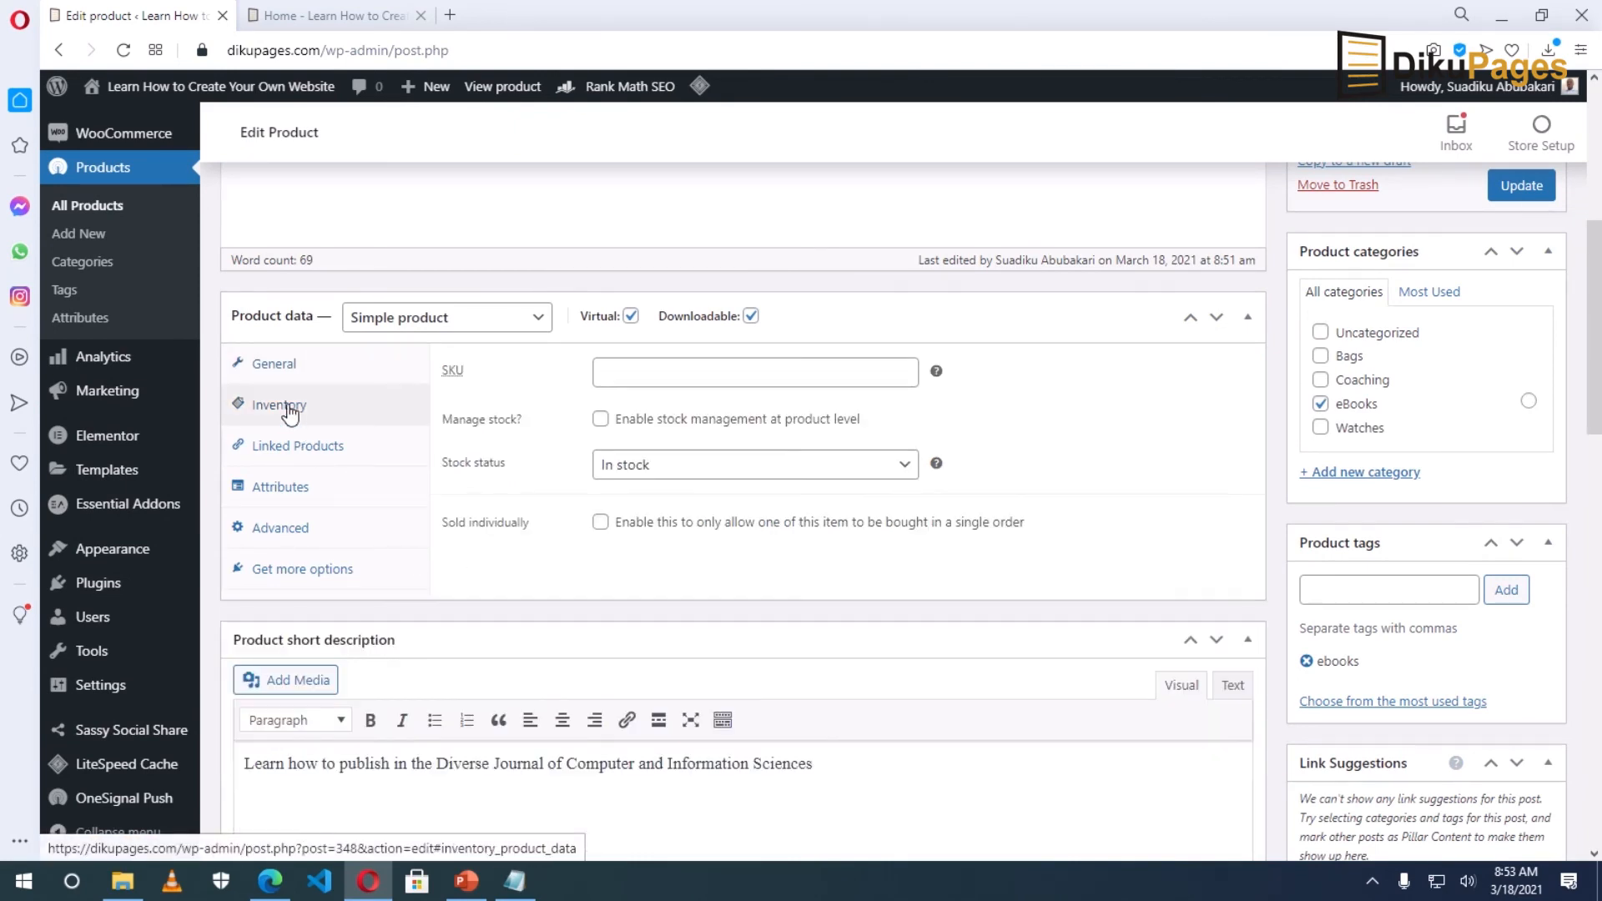
{"action": "left_click", "coordinate": [600, 523]}
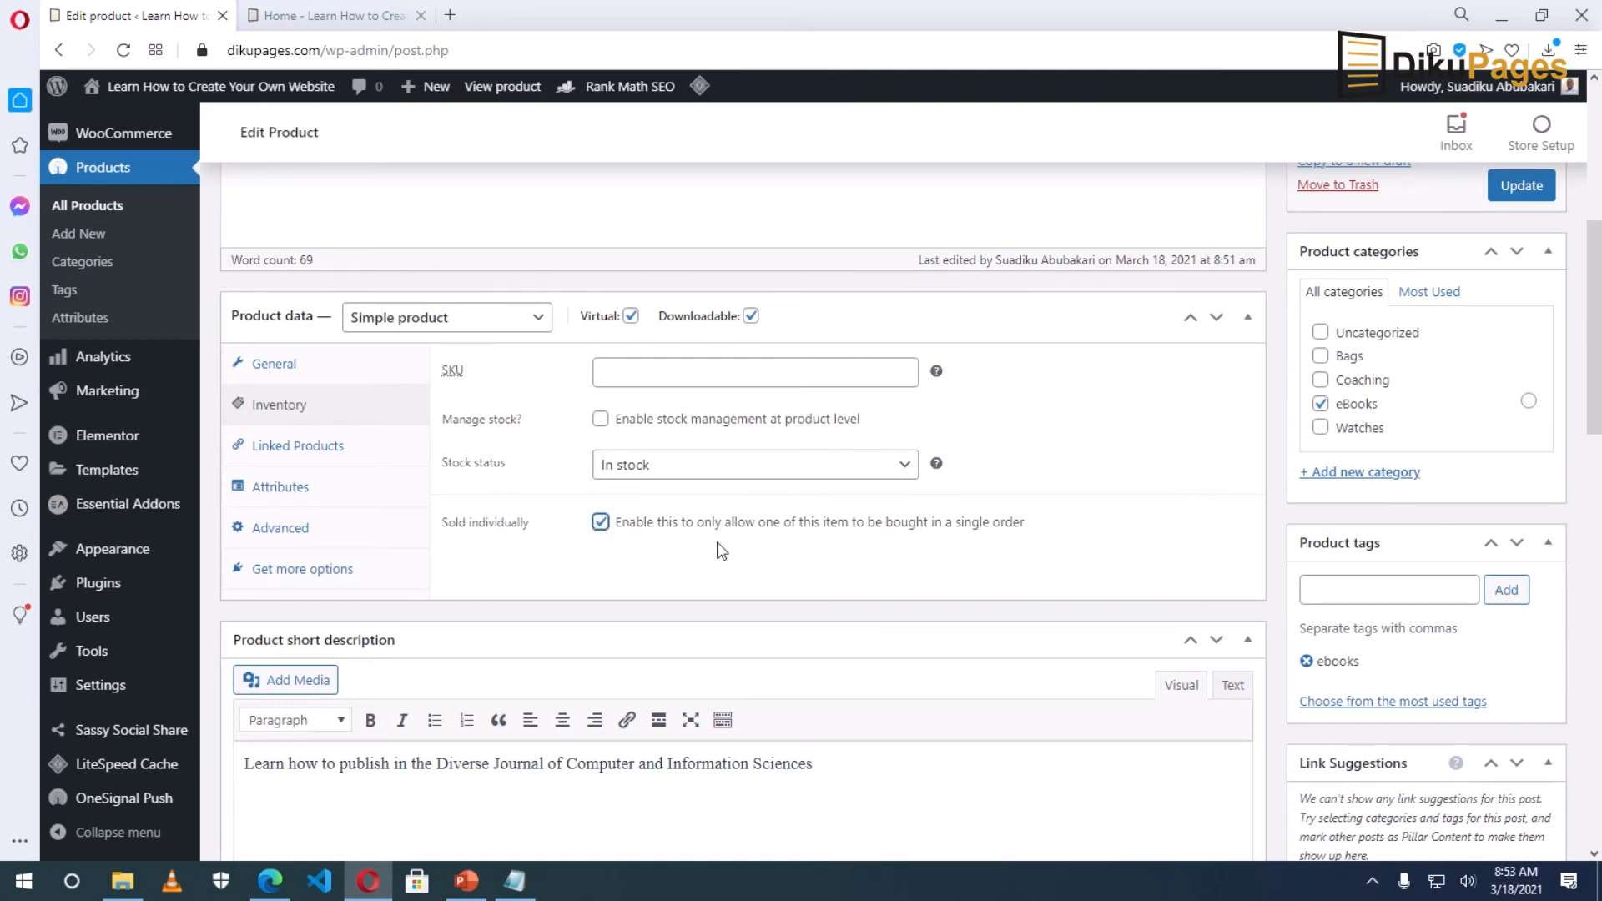
{"action": "left_click", "coordinate": [1518, 185]}
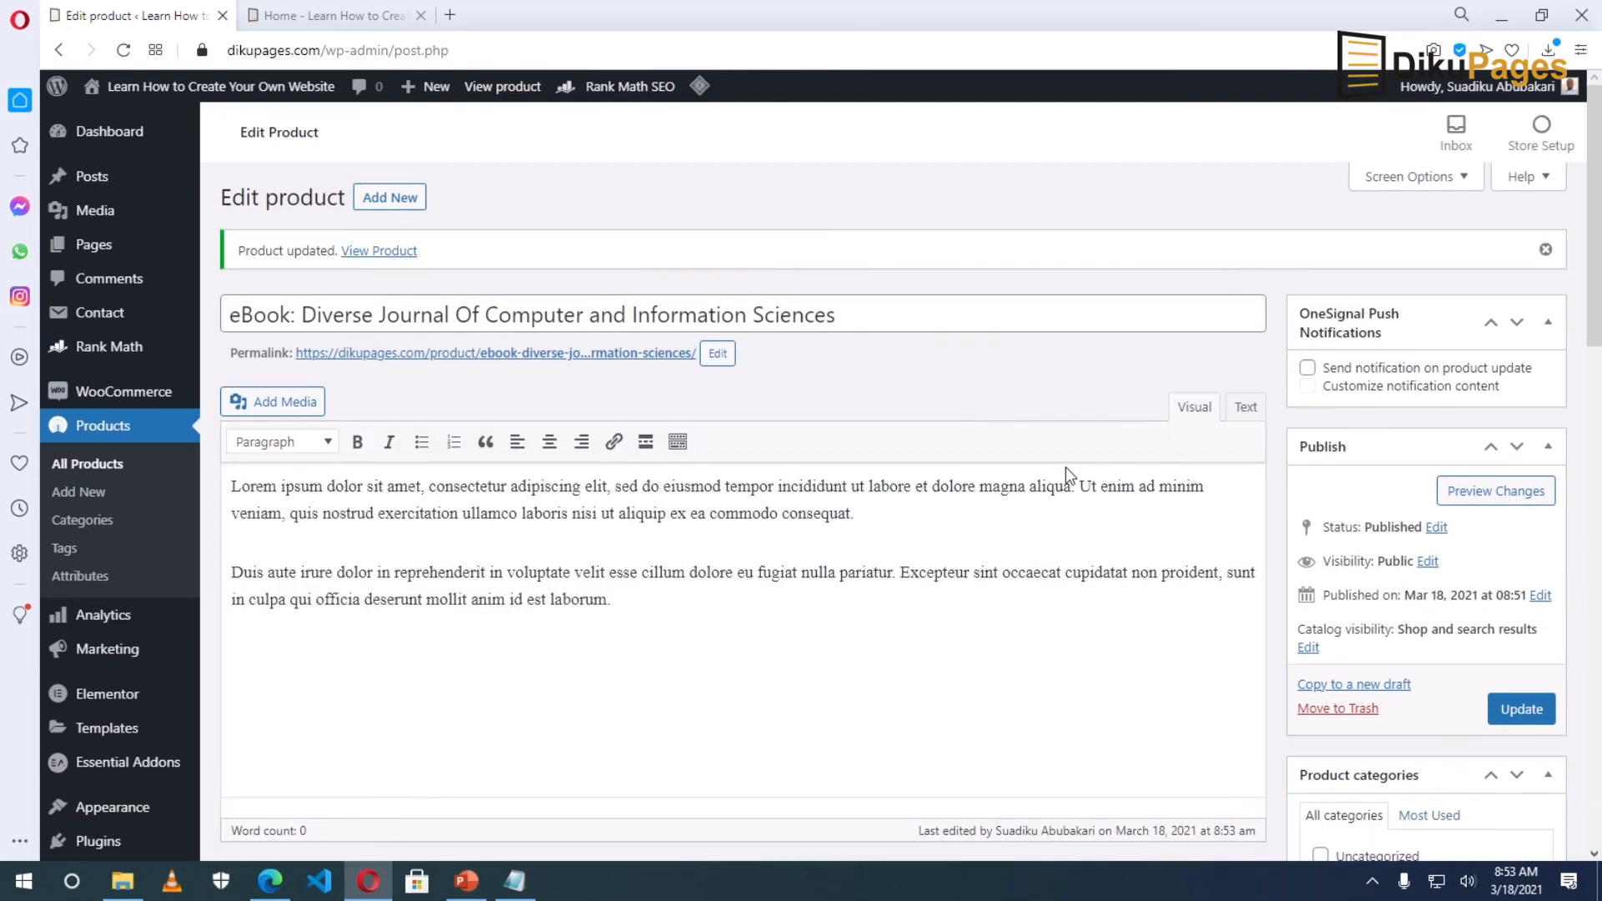
{"action": "left_click", "coordinate": [380, 251]}
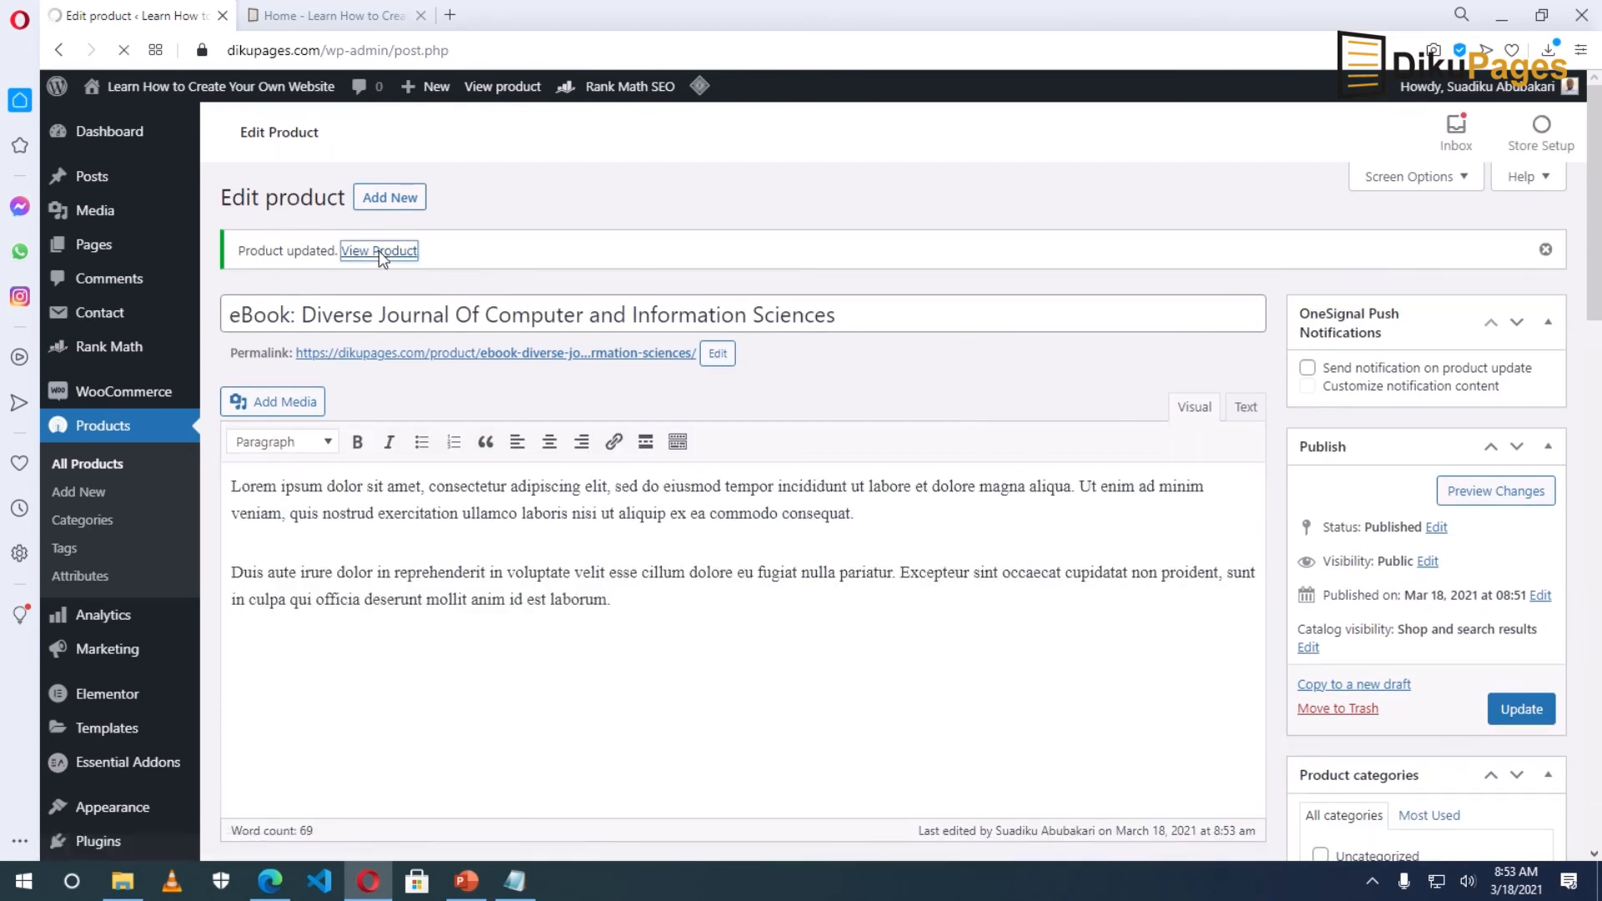